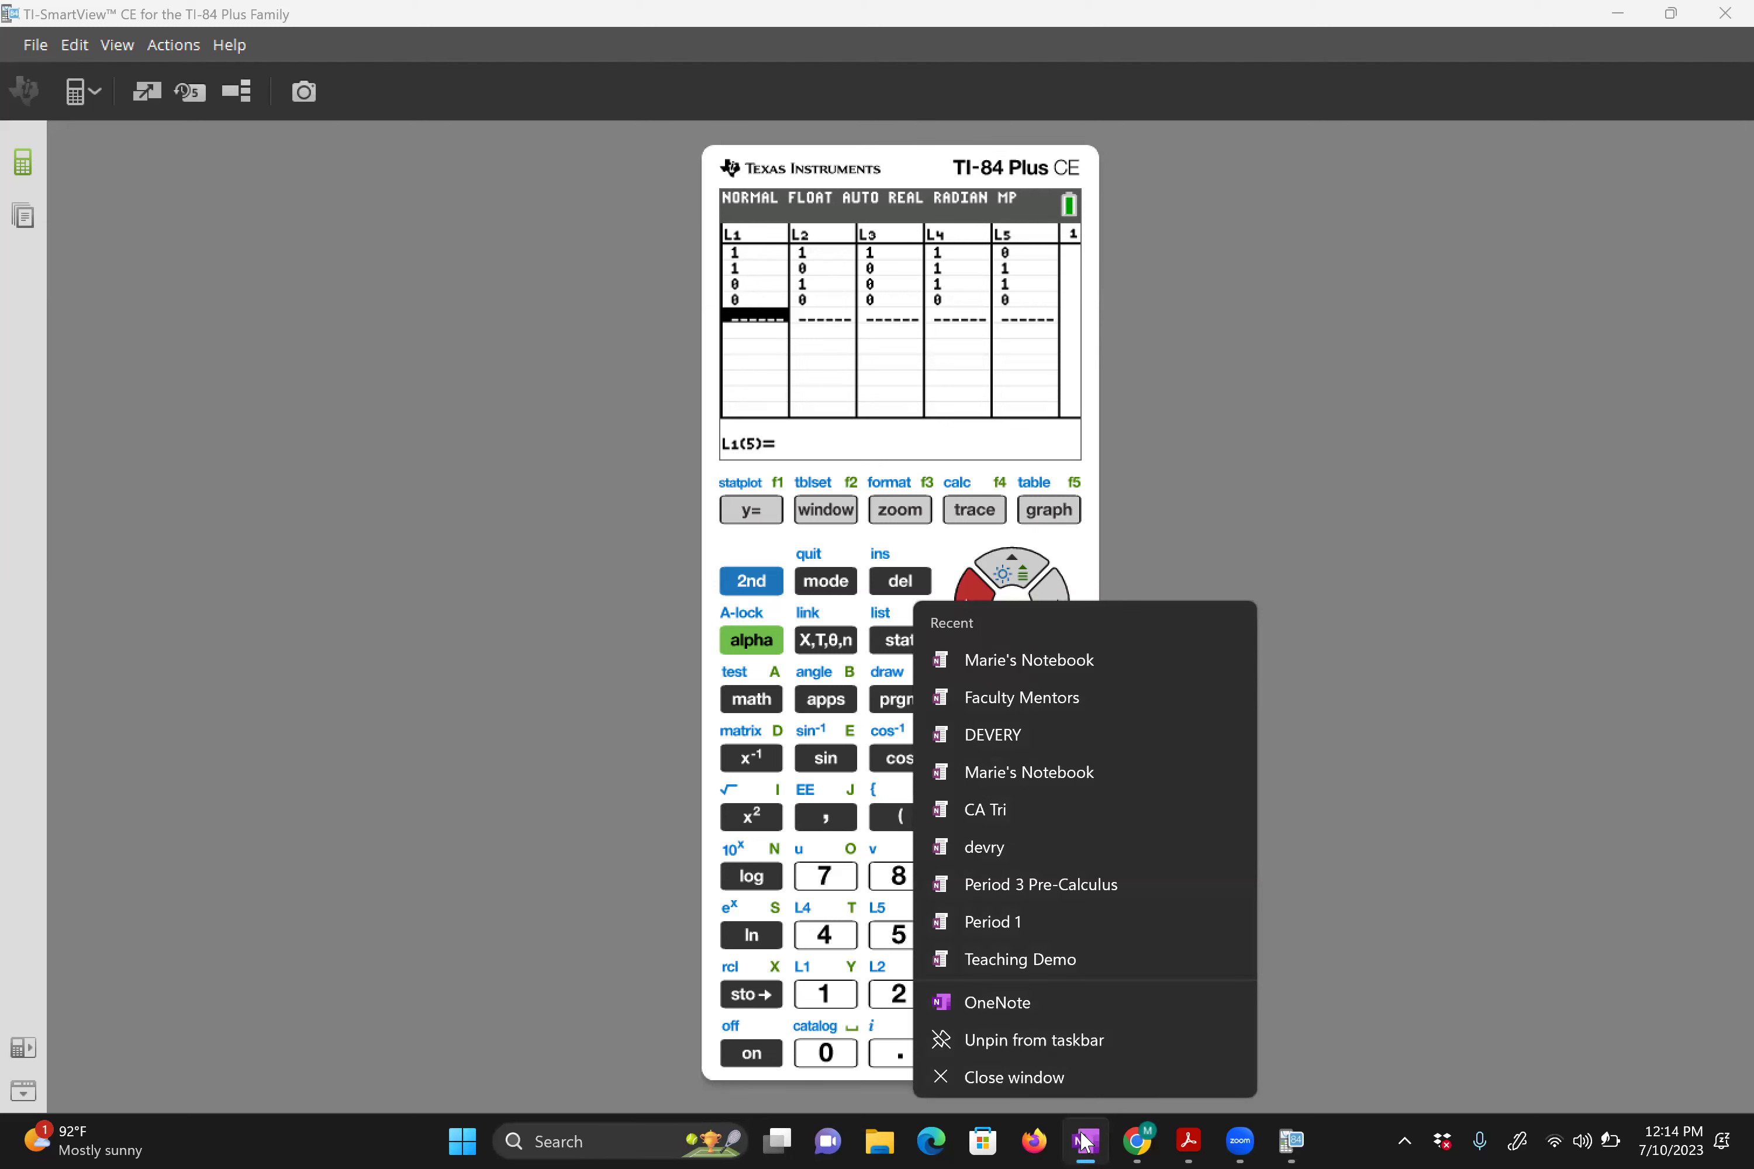
Add R beside P and Q on the OneNote page and note 2³ = 8 rows
{"action": "left_click", "coordinate": [1083, 1141]}
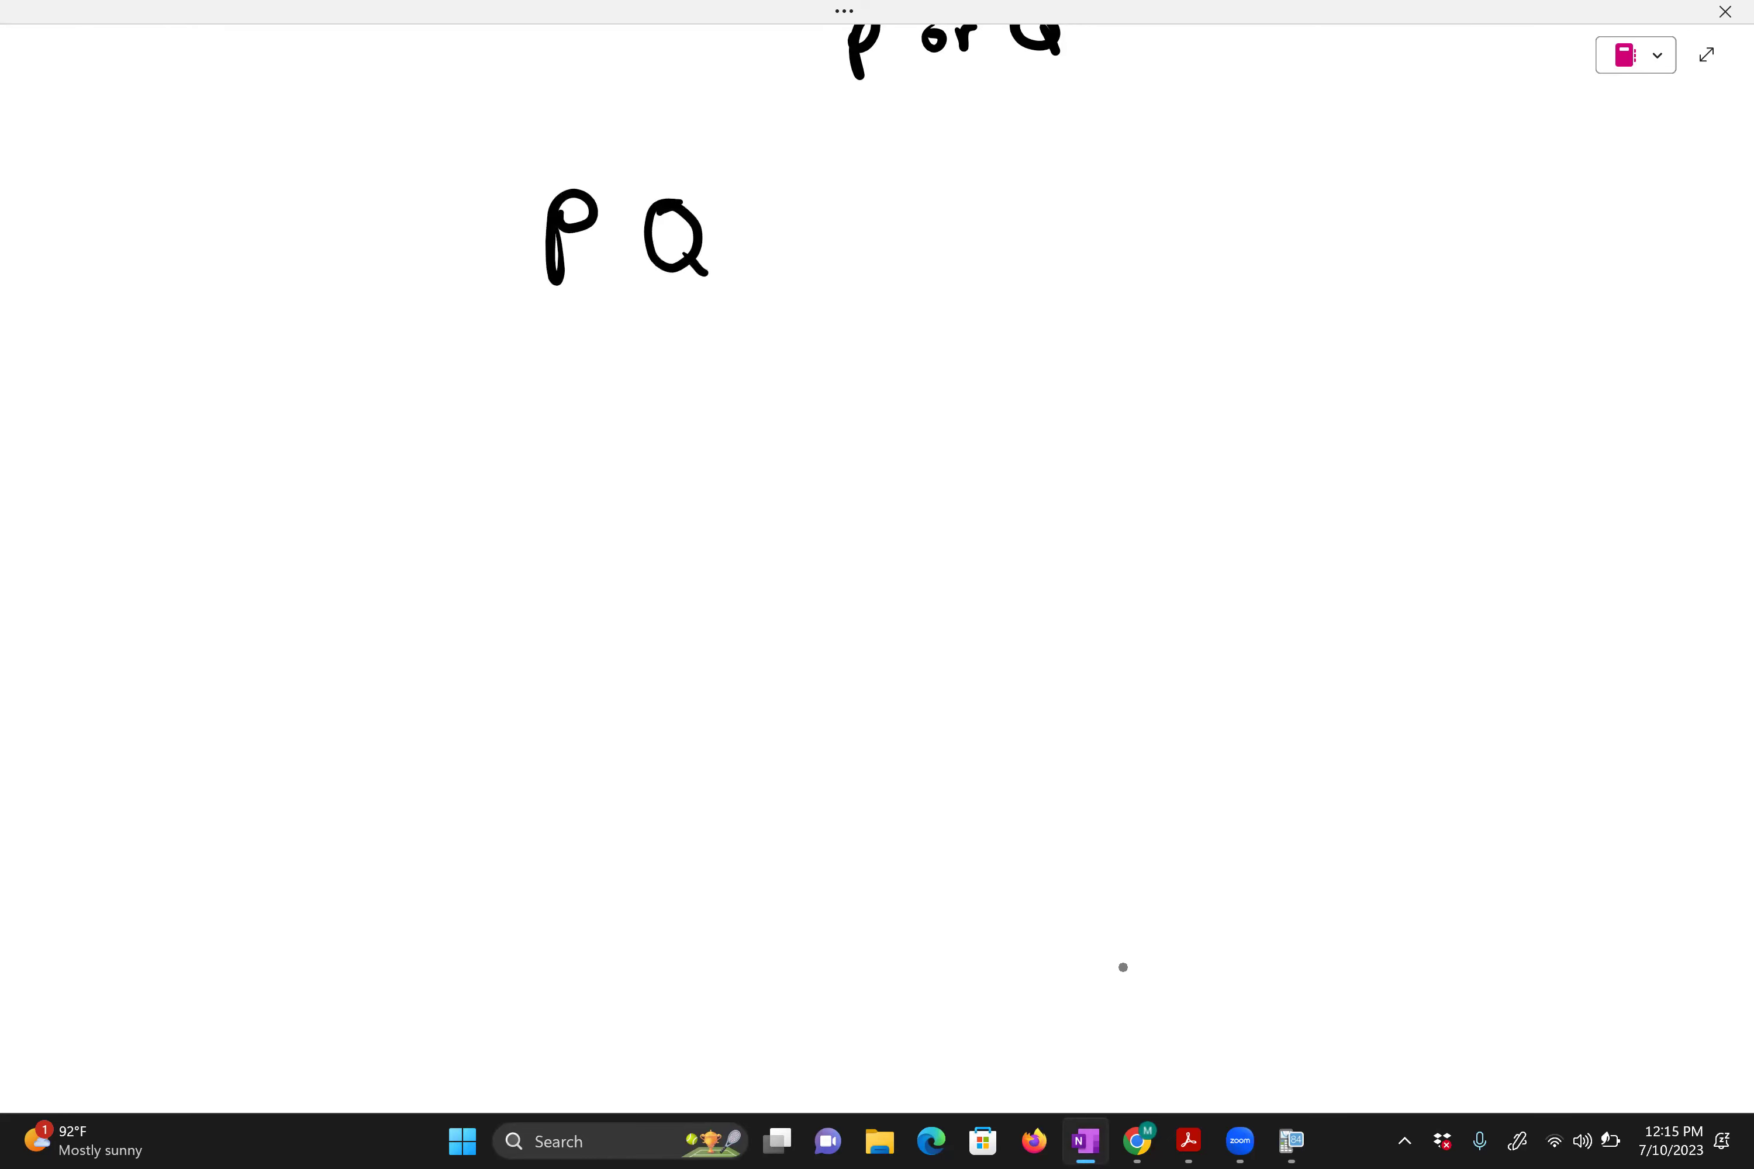
{"action": "mouse_move", "coordinate": [792, 187]}
{"action": "left_mouse_down"}
{"action": "mouse_move", "coordinate": [799, 226]}
{"action": "mouse_move", "coordinate": [840, 257]}
{"action": "left_mouse_up"}
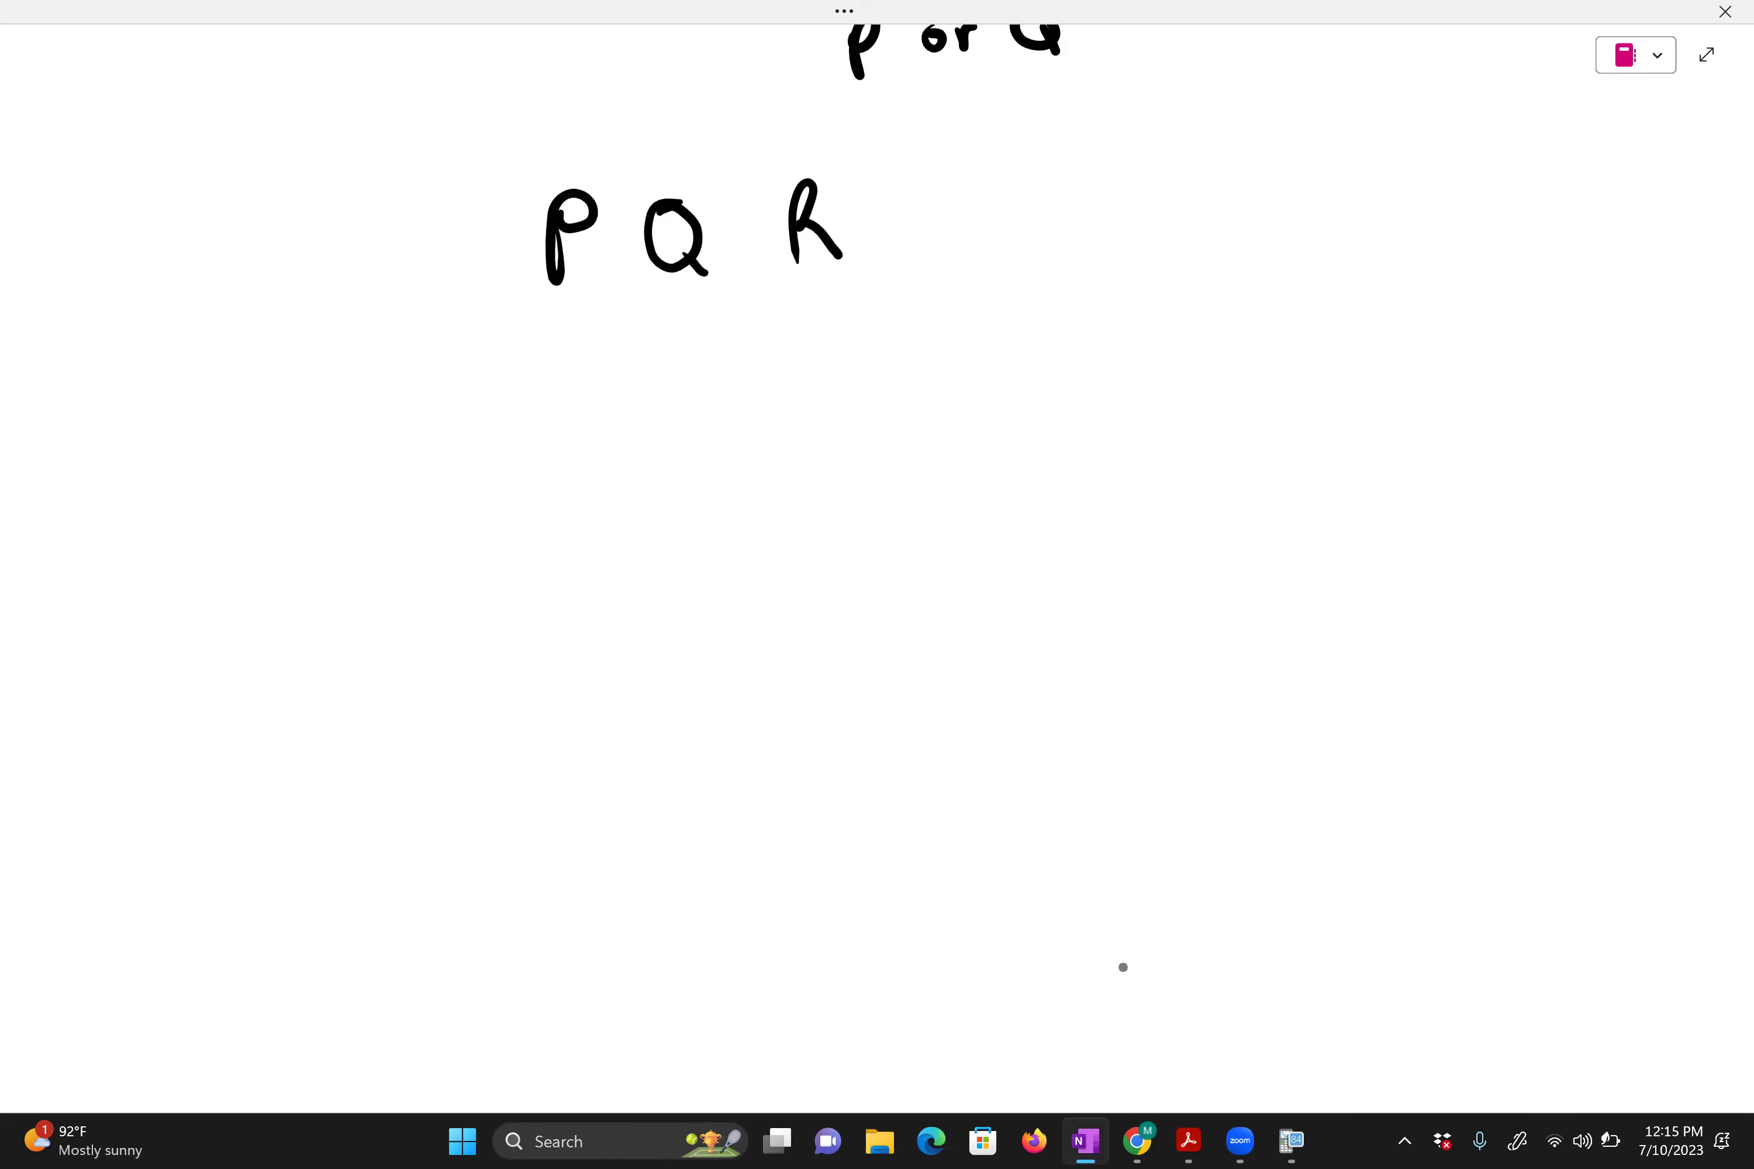
{"action": "mouse_move", "coordinate": [1001, 193]}
{"action": "left_mouse_down"}
{"action": "mouse_move", "coordinate": [1008, 239]}
{"action": "mouse_move", "coordinate": [1043, 239]}
{"action": "left_mouse_up"}
{"action": "mouse_move", "coordinate": [1035, 130]}
{"action": "left_mouse_down"}
{"action": "mouse_move", "coordinate": [1050, 140]}
{"action": "mouse_move", "coordinate": [1032, 156]}
{"action": "mouse_move", "coordinate": [1149, 226]}
{"action": "mouse_move", "coordinate": [1144, 178]}
{"action": "left_mouse_up"}
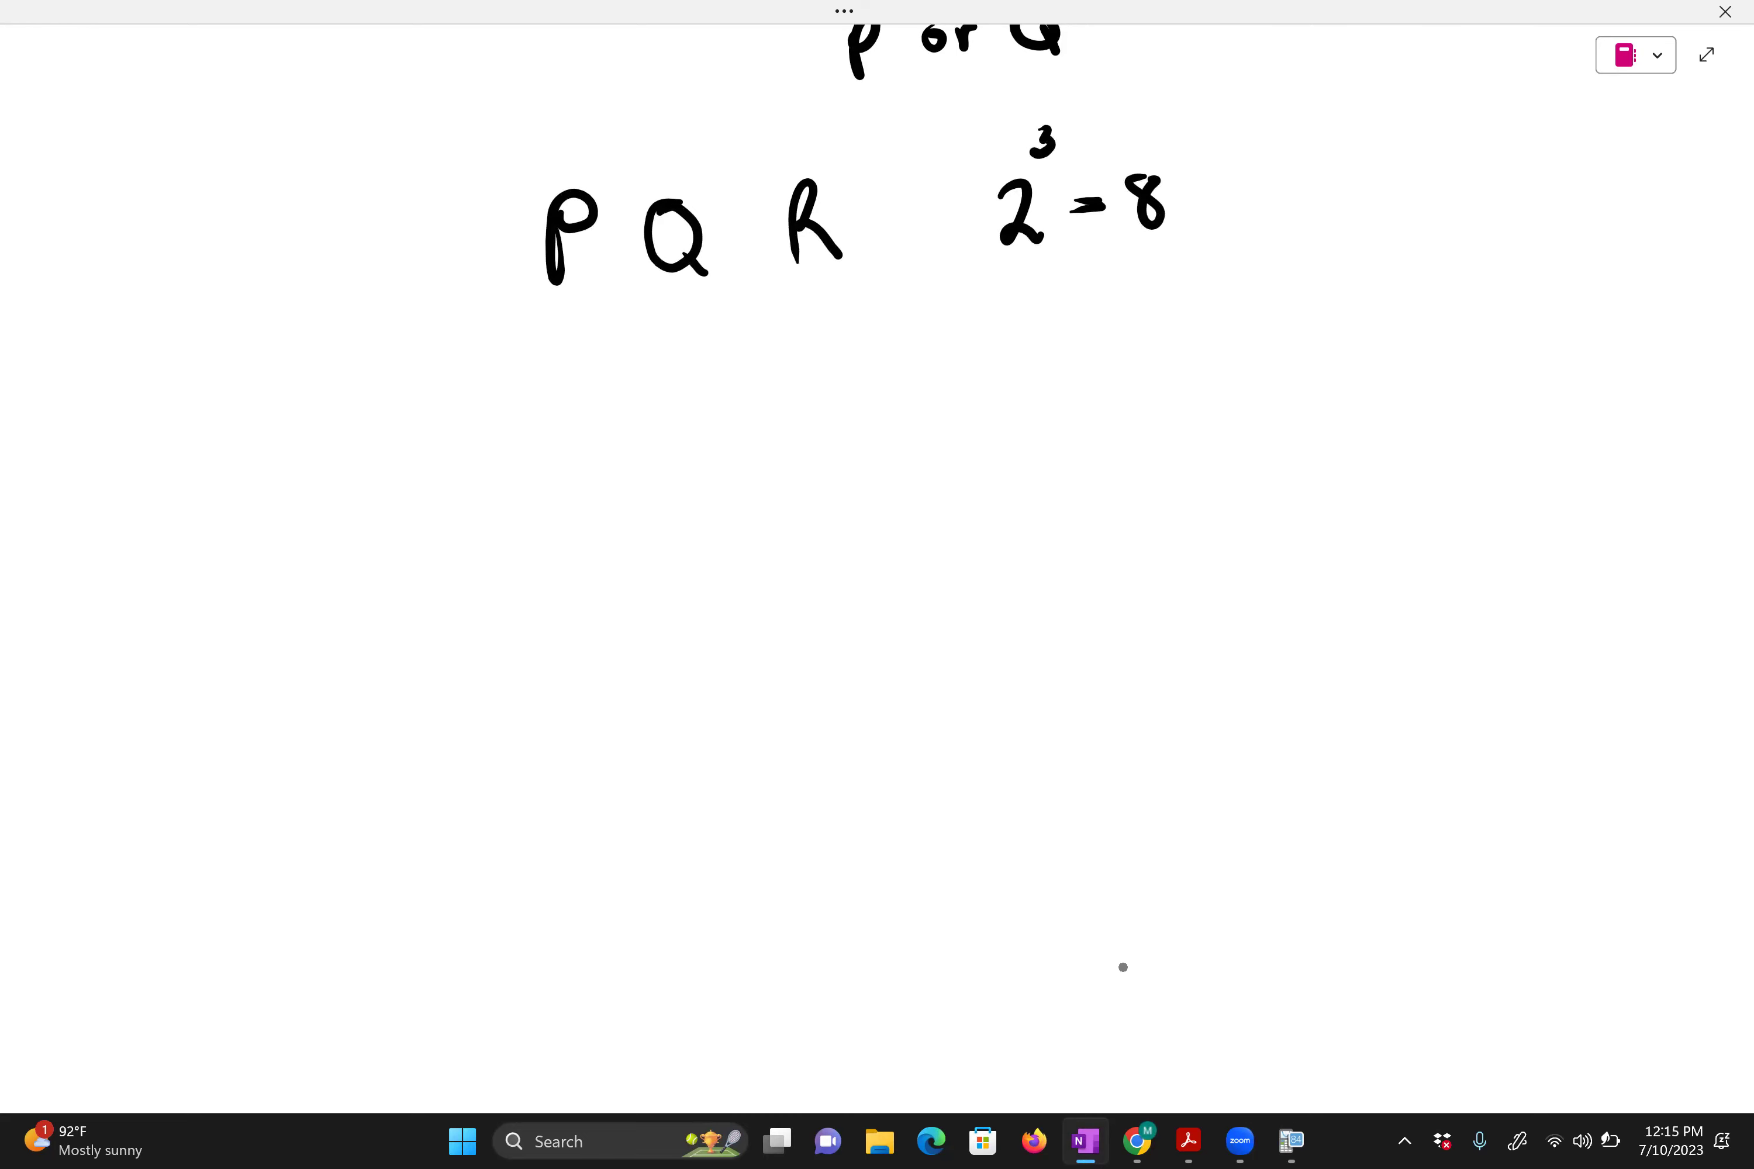
Ink the P column: T in the first four rows, F in the last four
{"action": "mouse_move", "coordinate": [557, 340]}
{"action": "left_mouse_down"}
{"action": "mouse_move", "coordinate": [558, 400]}
{"action": "mouse_move", "coordinate": [597, 327]}
{"action": "left_mouse_up"}
{"action": "mouse_move", "coordinate": [559, 433]}
{"action": "left_mouse_down"}
{"action": "mouse_move", "coordinate": [558, 494]}
{"action": "mouse_move", "coordinate": [588, 428]}
{"action": "left_mouse_up"}
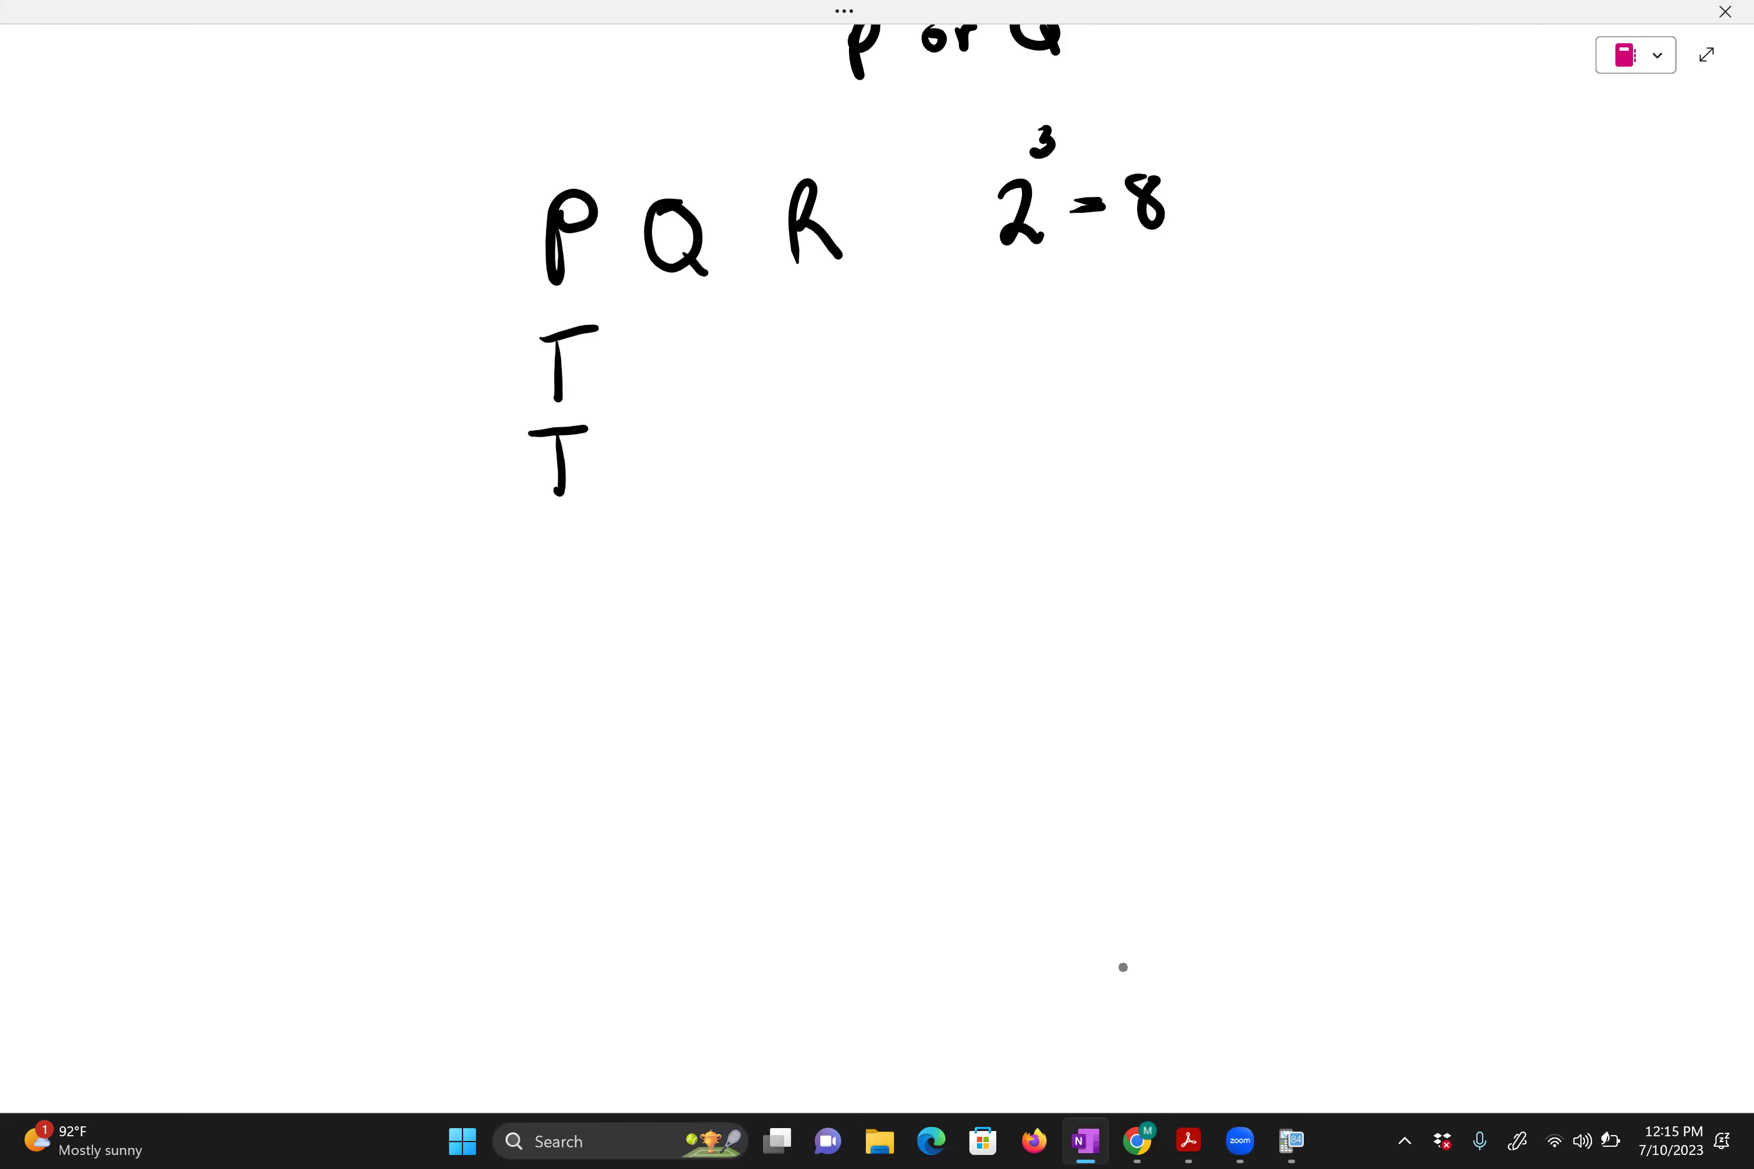
{"action": "left_click_drag", "start_coordinate": [558, 534], "coordinate": [557, 592]}
{"action": "left_click_drag", "start_coordinate": [526, 541], "coordinate": [596, 528]}
{"action": "mouse_move", "coordinate": [570, 608]}
{"action": "left_mouse_down"}
{"action": "mouse_move", "coordinate": [558, 675]}
{"action": "mouse_move", "coordinate": [530, 612]}
{"action": "mouse_move", "coordinate": [597, 608]}
{"action": "left_mouse_up"}
{"action": "mouse_move", "coordinate": [548, 777]}
{"action": "left_mouse_down"}
{"action": "mouse_move", "coordinate": [547, 709]}
{"action": "mouse_move", "coordinate": [576, 699]}
{"action": "mouse_move", "coordinate": [552, 853]}
{"action": "mouse_move", "coordinate": [585, 793]}
{"action": "mouse_move", "coordinate": [585, 820]}
{"action": "mouse_move", "coordinate": [555, 925]}
{"action": "mouse_move", "coordinate": [591, 862]}
{"action": "left_mouse_up"}
{"action": "mouse_move", "coordinate": [559, 890]}
{"action": "left_mouse_down"}
{"action": "mouse_move", "coordinate": [581, 887]}
{"action": "mouse_move", "coordinate": [563, 1011]}
{"action": "left_mouse_up"}
{"action": "left_click_drag", "start_coordinate": [562, 955], "coordinate": [586, 941]}
{"action": "left_click_drag", "start_coordinate": [568, 975], "coordinate": [598, 966]}
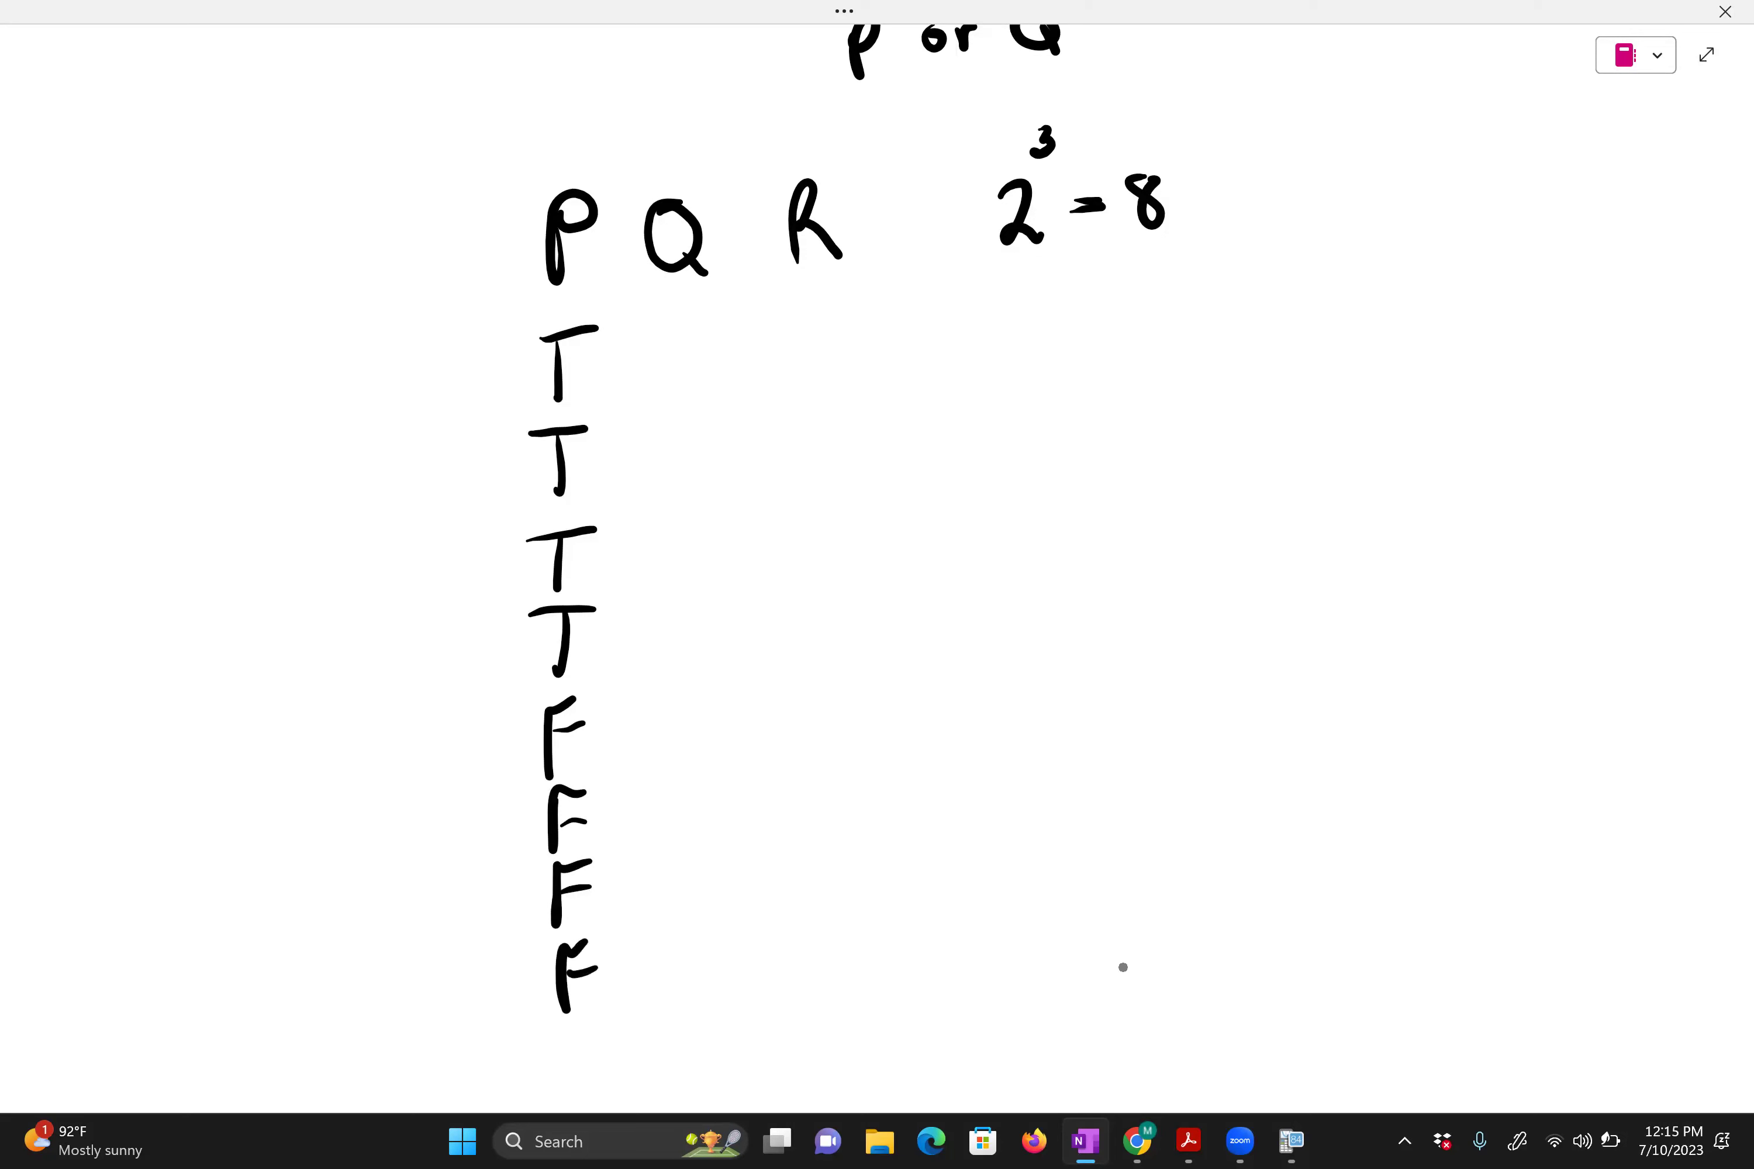
Ink the Q column as T, T, F, F, T, T, F, F
{"action": "mouse_move", "coordinate": [696, 328]}
{"action": "left_mouse_down"}
{"action": "mouse_move", "coordinate": [696, 378]}
{"action": "mouse_move", "coordinate": [721, 325]}
{"action": "left_mouse_up"}
{"action": "mouse_move", "coordinate": [696, 416]}
{"action": "left_mouse_down"}
{"action": "mouse_move", "coordinate": [693, 477]}
{"action": "mouse_move", "coordinate": [702, 419]}
{"action": "mouse_move", "coordinate": [721, 418]}
{"action": "left_mouse_up"}
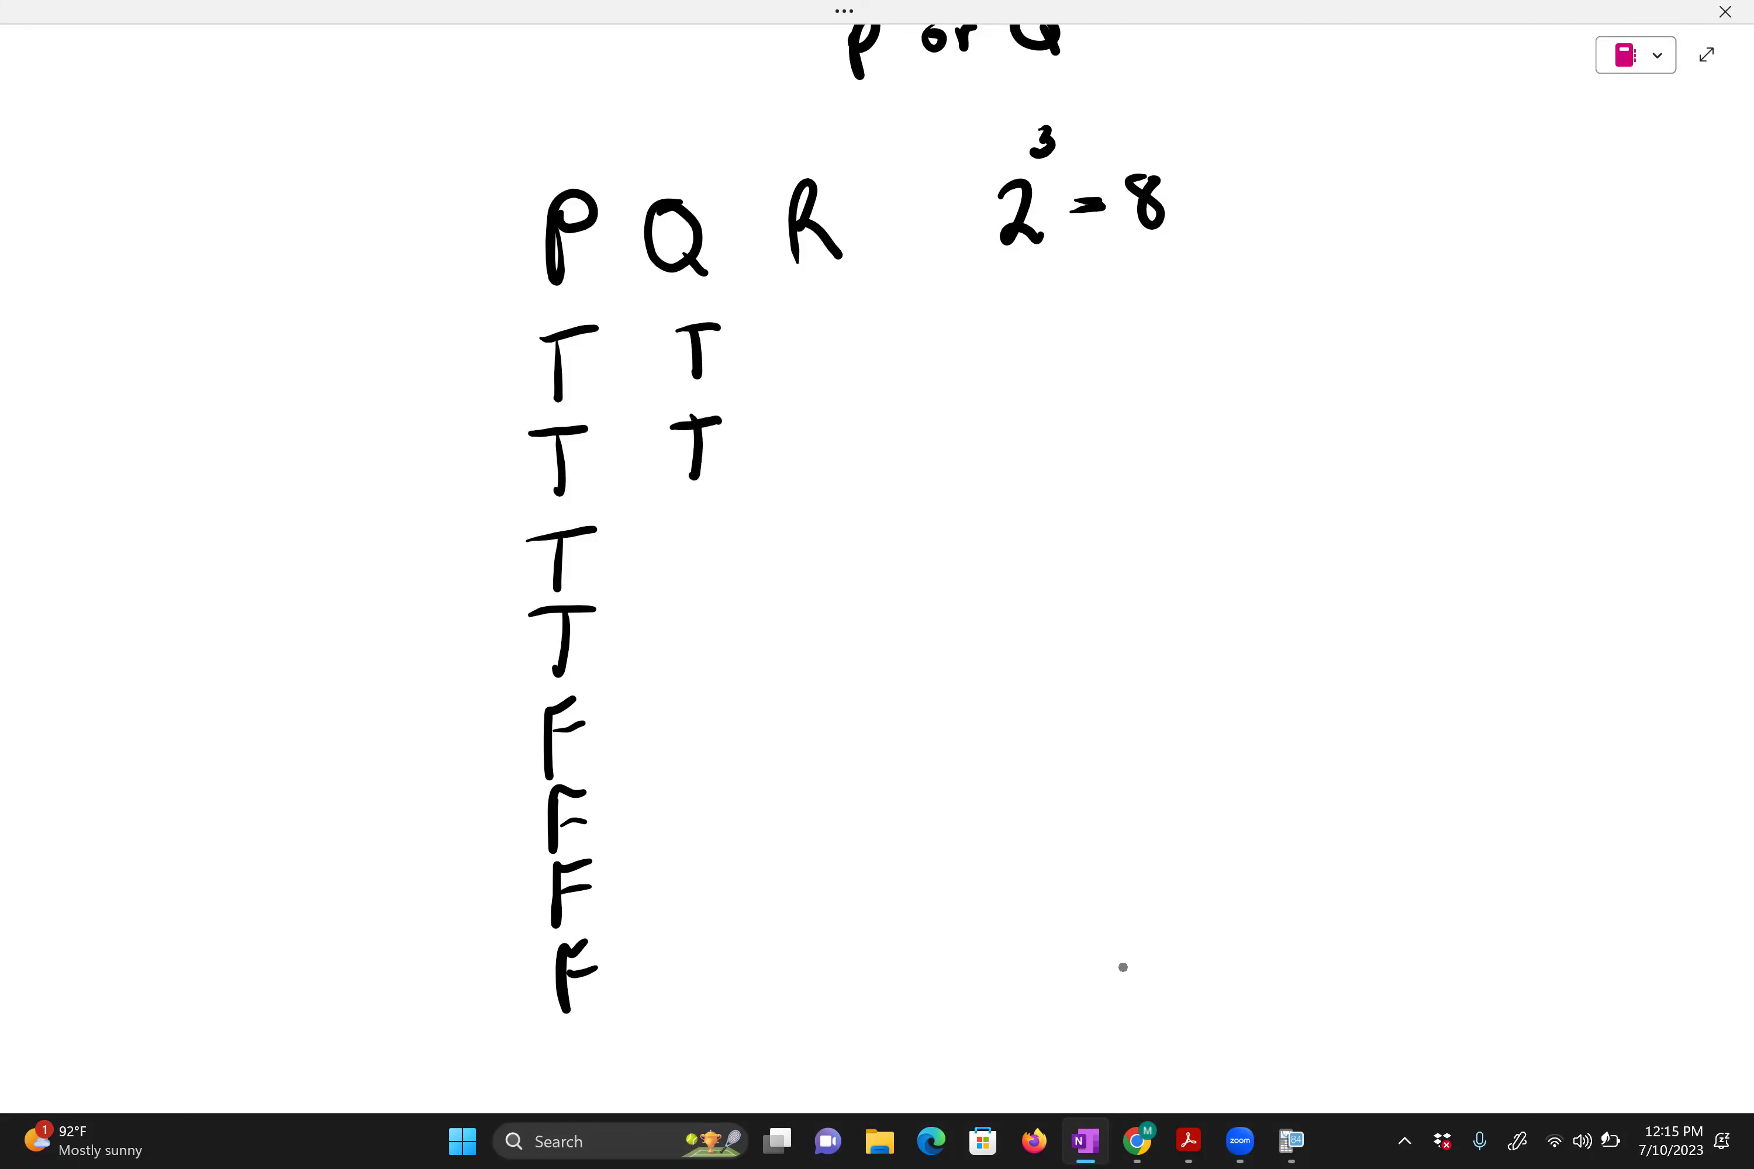
{"action": "mouse_move", "coordinate": [689, 528]}
{"action": "left_mouse_down"}
{"action": "mouse_move", "coordinate": [700, 574]}
{"action": "mouse_move", "coordinate": [724, 516]}
{"action": "left_mouse_up"}
{"action": "left_click_drag", "start_coordinate": [701, 548], "coordinate": [729, 536]}
{"action": "mouse_move", "coordinate": [706, 613]}
{"action": "left_mouse_down"}
{"action": "mouse_move", "coordinate": [699, 647]}
{"action": "mouse_move", "coordinate": [729, 595]}
{"action": "mouse_move", "coordinate": [739, 615]}
{"action": "left_mouse_up"}
{"action": "mouse_move", "coordinate": [697, 709]}
{"action": "left_mouse_down"}
{"action": "mouse_move", "coordinate": [700, 759]}
{"action": "mouse_move", "coordinate": [723, 694]}
{"action": "left_mouse_up"}
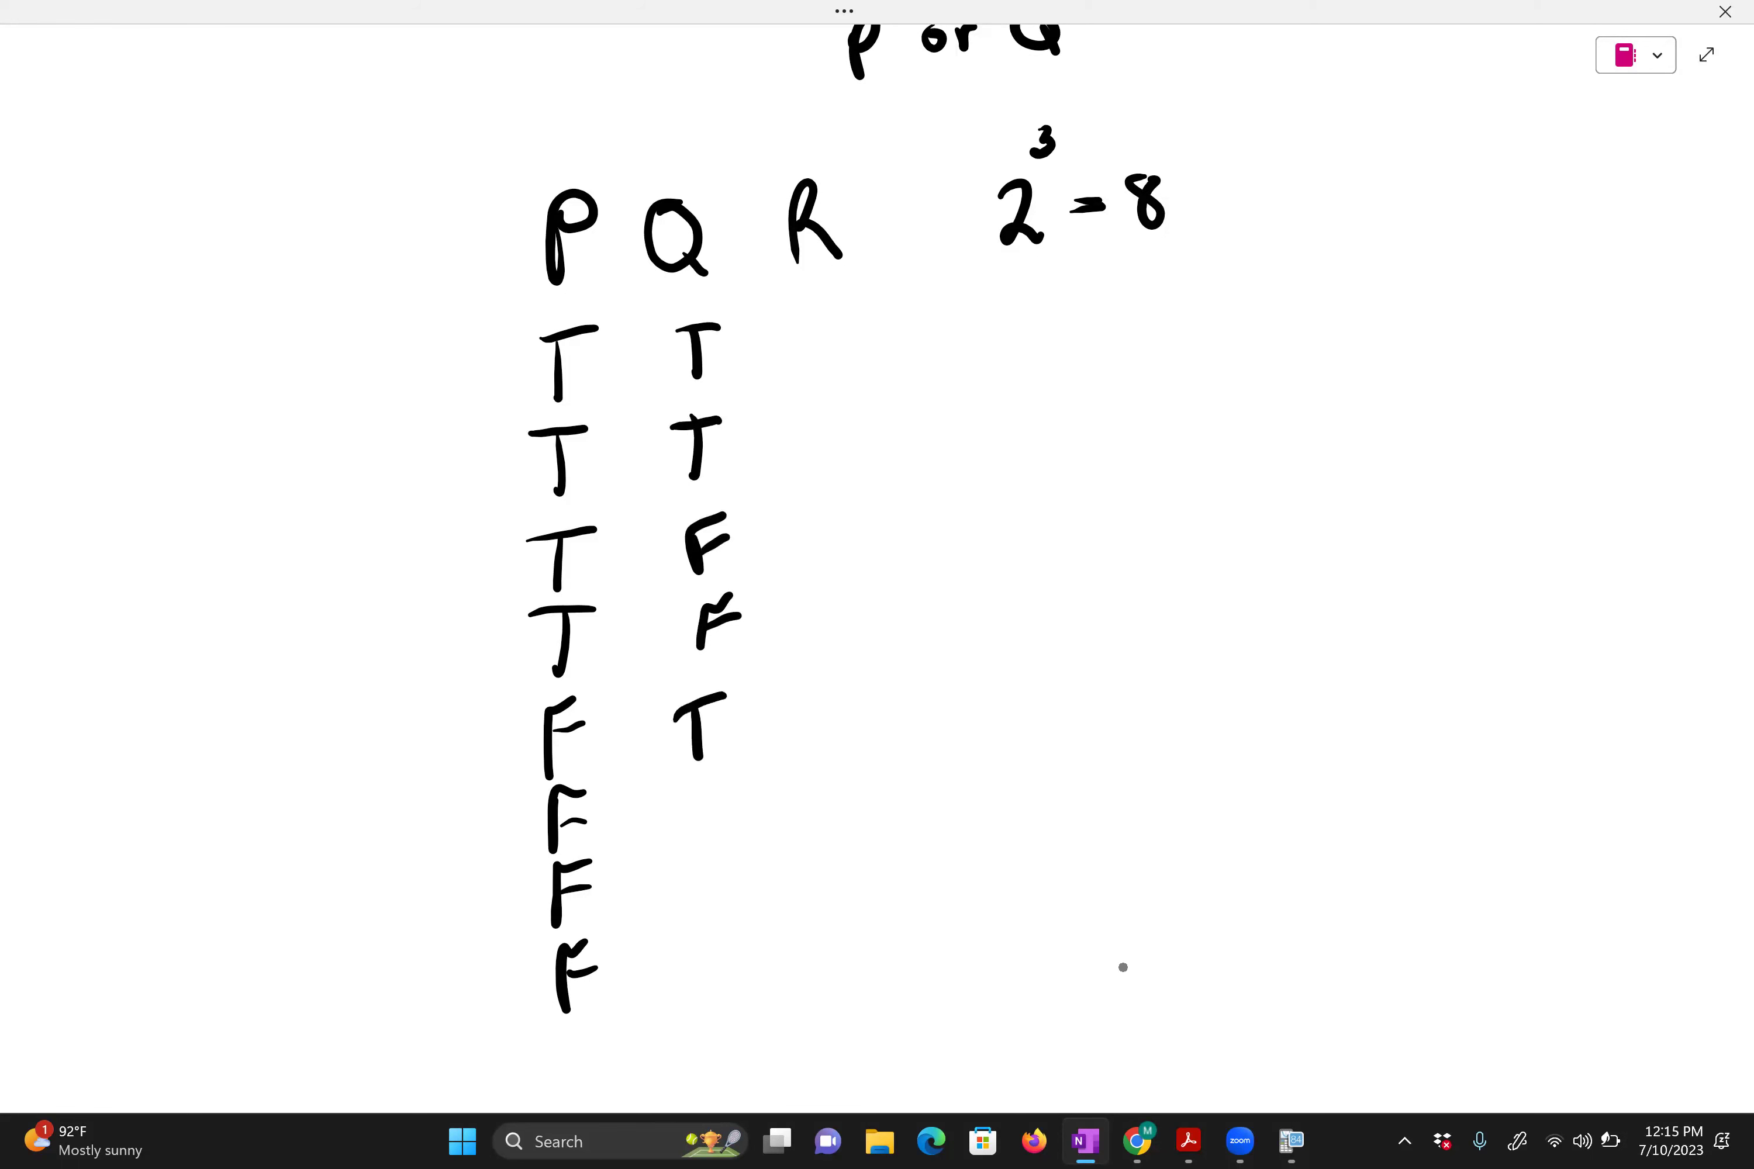
{"action": "mouse_move", "coordinate": [703, 769]}
{"action": "left_mouse_down"}
{"action": "mouse_move", "coordinate": [700, 815]}
{"action": "mouse_move", "coordinate": [717, 763]}
{"action": "left_mouse_up"}
{"action": "mouse_move", "coordinate": [698, 850]}
{"action": "left_mouse_down"}
{"action": "mouse_move", "coordinate": [695, 890]}
{"action": "mouse_move", "coordinate": [721, 838]}
{"action": "left_mouse_up"}
{"action": "left_click_drag", "start_coordinate": [695, 871], "coordinate": [719, 858]}
{"action": "mouse_move", "coordinate": [700, 932]}
{"action": "left_mouse_down"}
{"action": "mouse_move", "coordinate": [701, 984]}
{"action": "mouse_move", "coordinate": [727, 942]}
{"action": "left_mouse_up"}
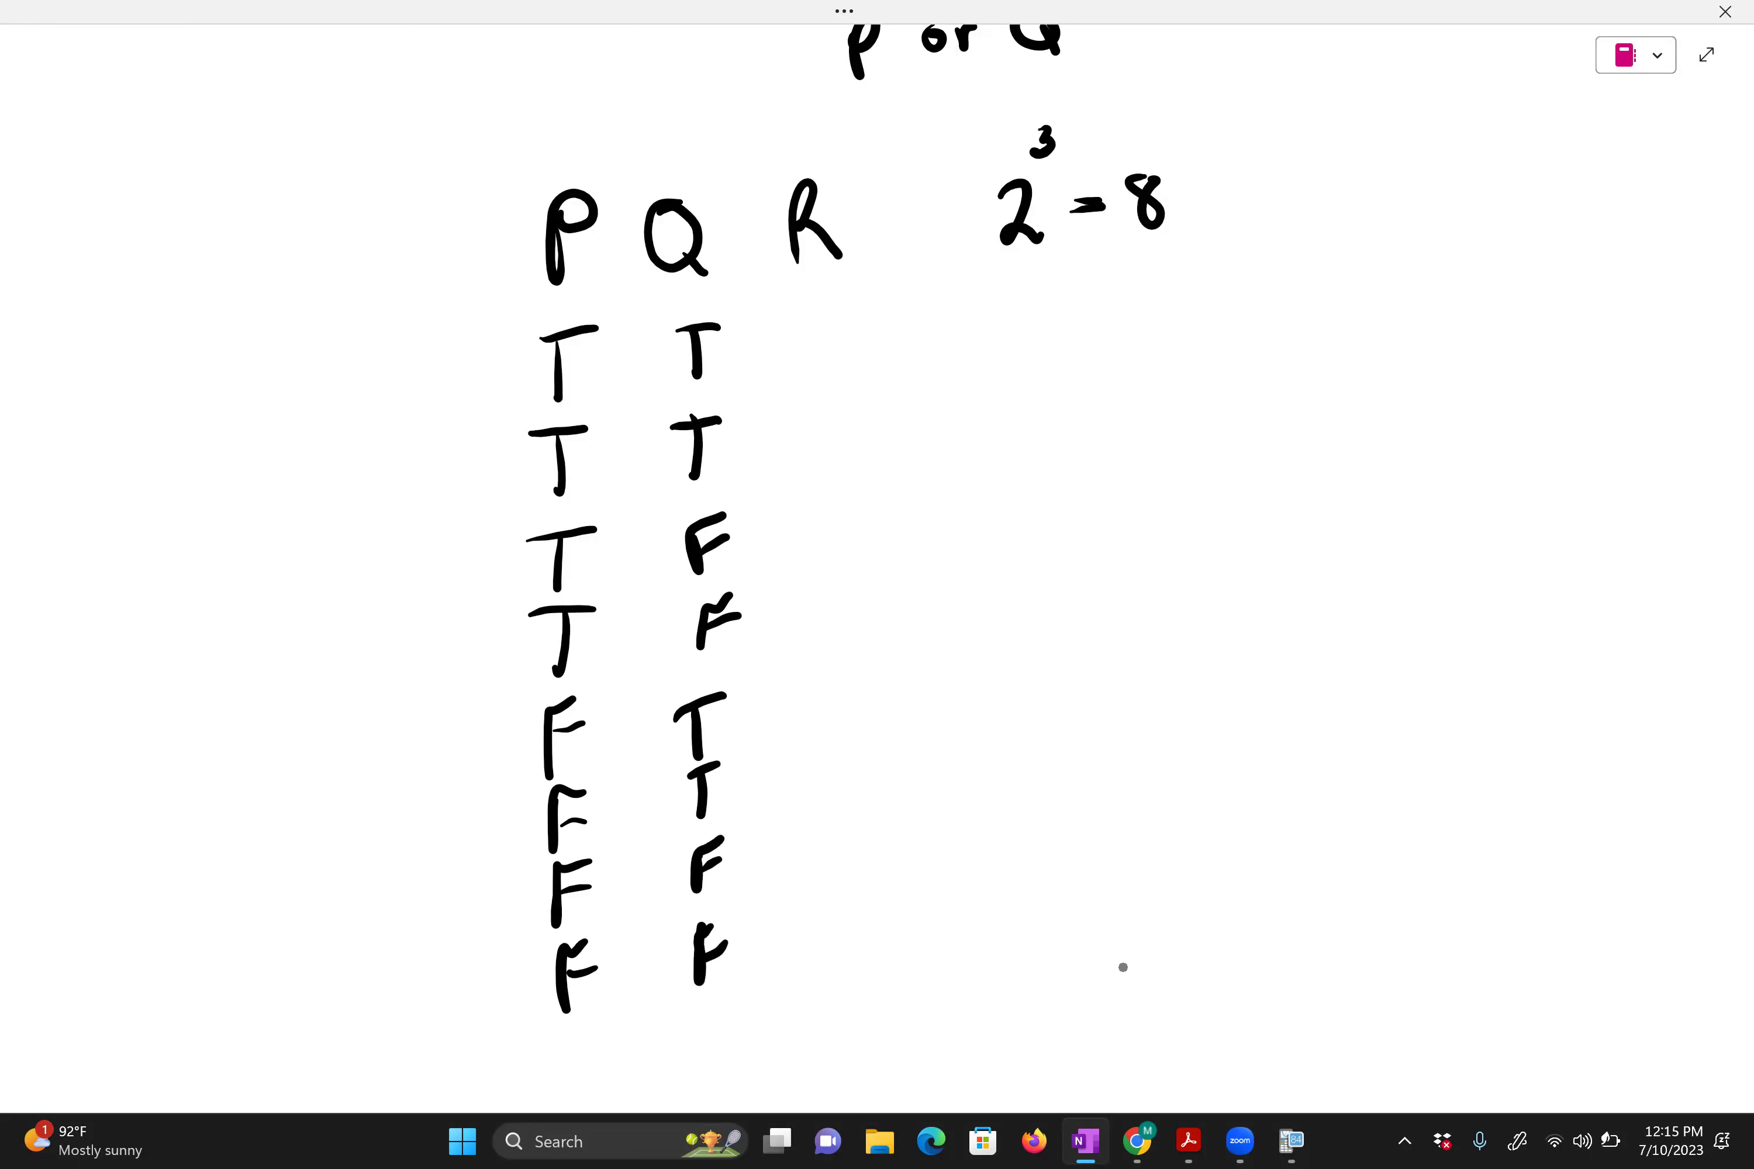
Ink the R column alternating T and F down all eight rows
{"action": "mouse_move", "coordinate": [824, 320]}
{"action": "left_mouse_down"}
{"action": "mouse_move", "coordinate": [821, 368]}
{"action": "mouse_move", "coordinate": [846, 317]}
{"action": "left_mouse_up"}
{"action": "left_click_drag", "start_coordinate": [820, 417], "coordinate": [817, 465]}
{"action": "left_click_drag", "start_coordinate": [817, 429], "coordinate": [855, 412]}
{"action": "left_click_drag", "start_coordinate": [830, 442], "coordinate": [855, 431]}
{"action": "mouse_move", "coordinate": [830, 510]}
{"action": "left_mouse_down"}
{"action": "mouse_move", "coordinate": [826, 566]}
{"action": "mouse_move", "coordinate": [856, 505]}
{"action": "left_mouse_up"}
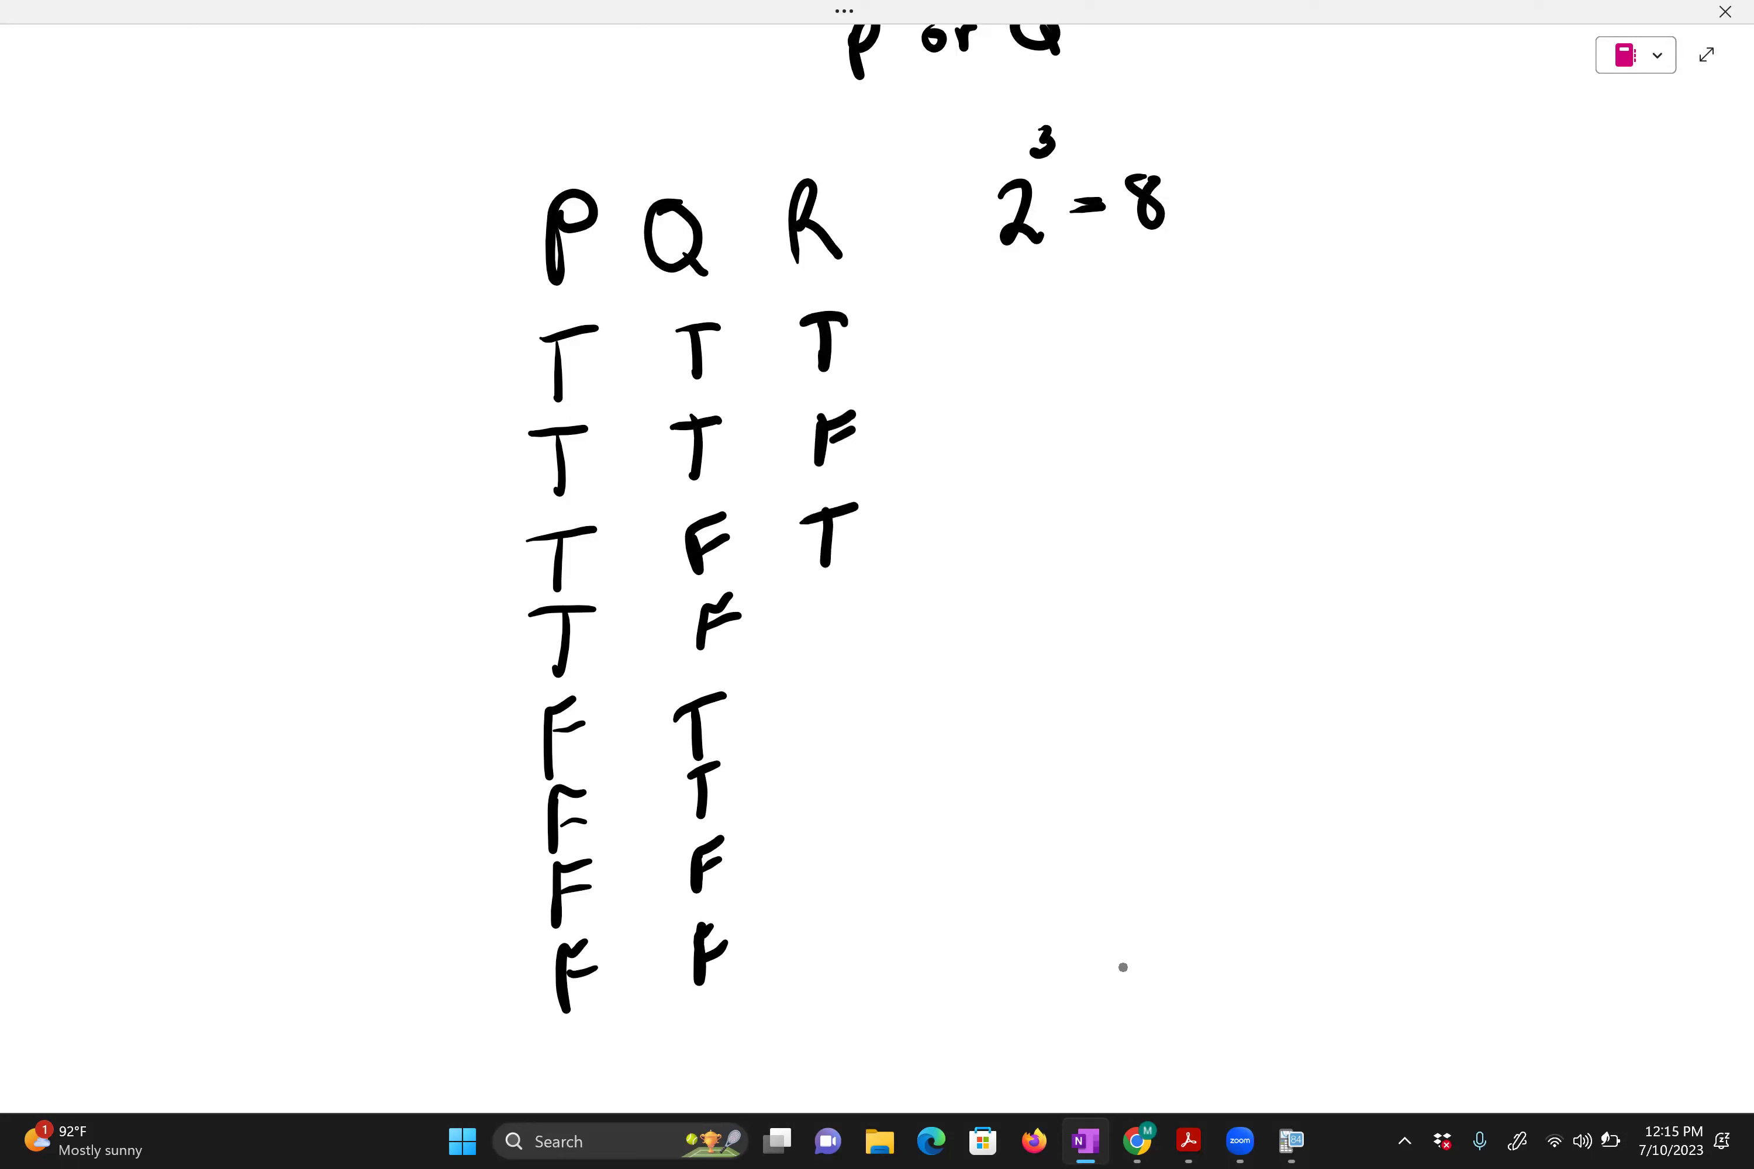
{"action": "mouse_move", "coordinate": [826, 579]}
{"action": "left_mouse_down"}
{"action": "mouse_move", "coordinate": [819, 635]}
{"action": "mouse_move", "coordinate": [868, 569]}
{"action": "left_mouse_up"}
{"action": "left_click_drag", "start_coordinate": [821, 615], "coordinate": [863, 595]}
{"action": "mouse_move", "coordinate": [855, 693]}
{"action": "left_mouse_down"}
{"action": "mouse_move", "coordinate": [843, 757]}
{"action": "mouse_move", "coordinate": [866, 689]}
{"action": "left_mouse_up"}
{"action": "left_click_drag", "start_coordinate": [857, 760], "coordinate": [848, 818]}
{"action": "left_click_drag", "start_coordinate": [854, 768], "coordinate": [892, 750]}
{"action": "mouse_move", "coordinate": [854, 798]}
{"action": "left_mouse_down"}
{"action": "mouse_move", "coordinate": [883, 782]}
{"action": "mouse_move", "coordinate": [858, 884]}
{"action": "mouse_move", "coordinate": [877, 829]}
{"action": "left_mouse_up"}
{"action": "mouse_move", "coordinate": [859, 917]}
{"action": "left_mouse_down"}
{"action": "mouse_move", "coordinate": [866, 959]}
{"action": "mouse_move", "coordinate": [879, 902]}
{"action": "left_mouse_up"}
{"action": "left_click_drag", "start_coordinate": [868, 939], "coordinate": [896, 919]}
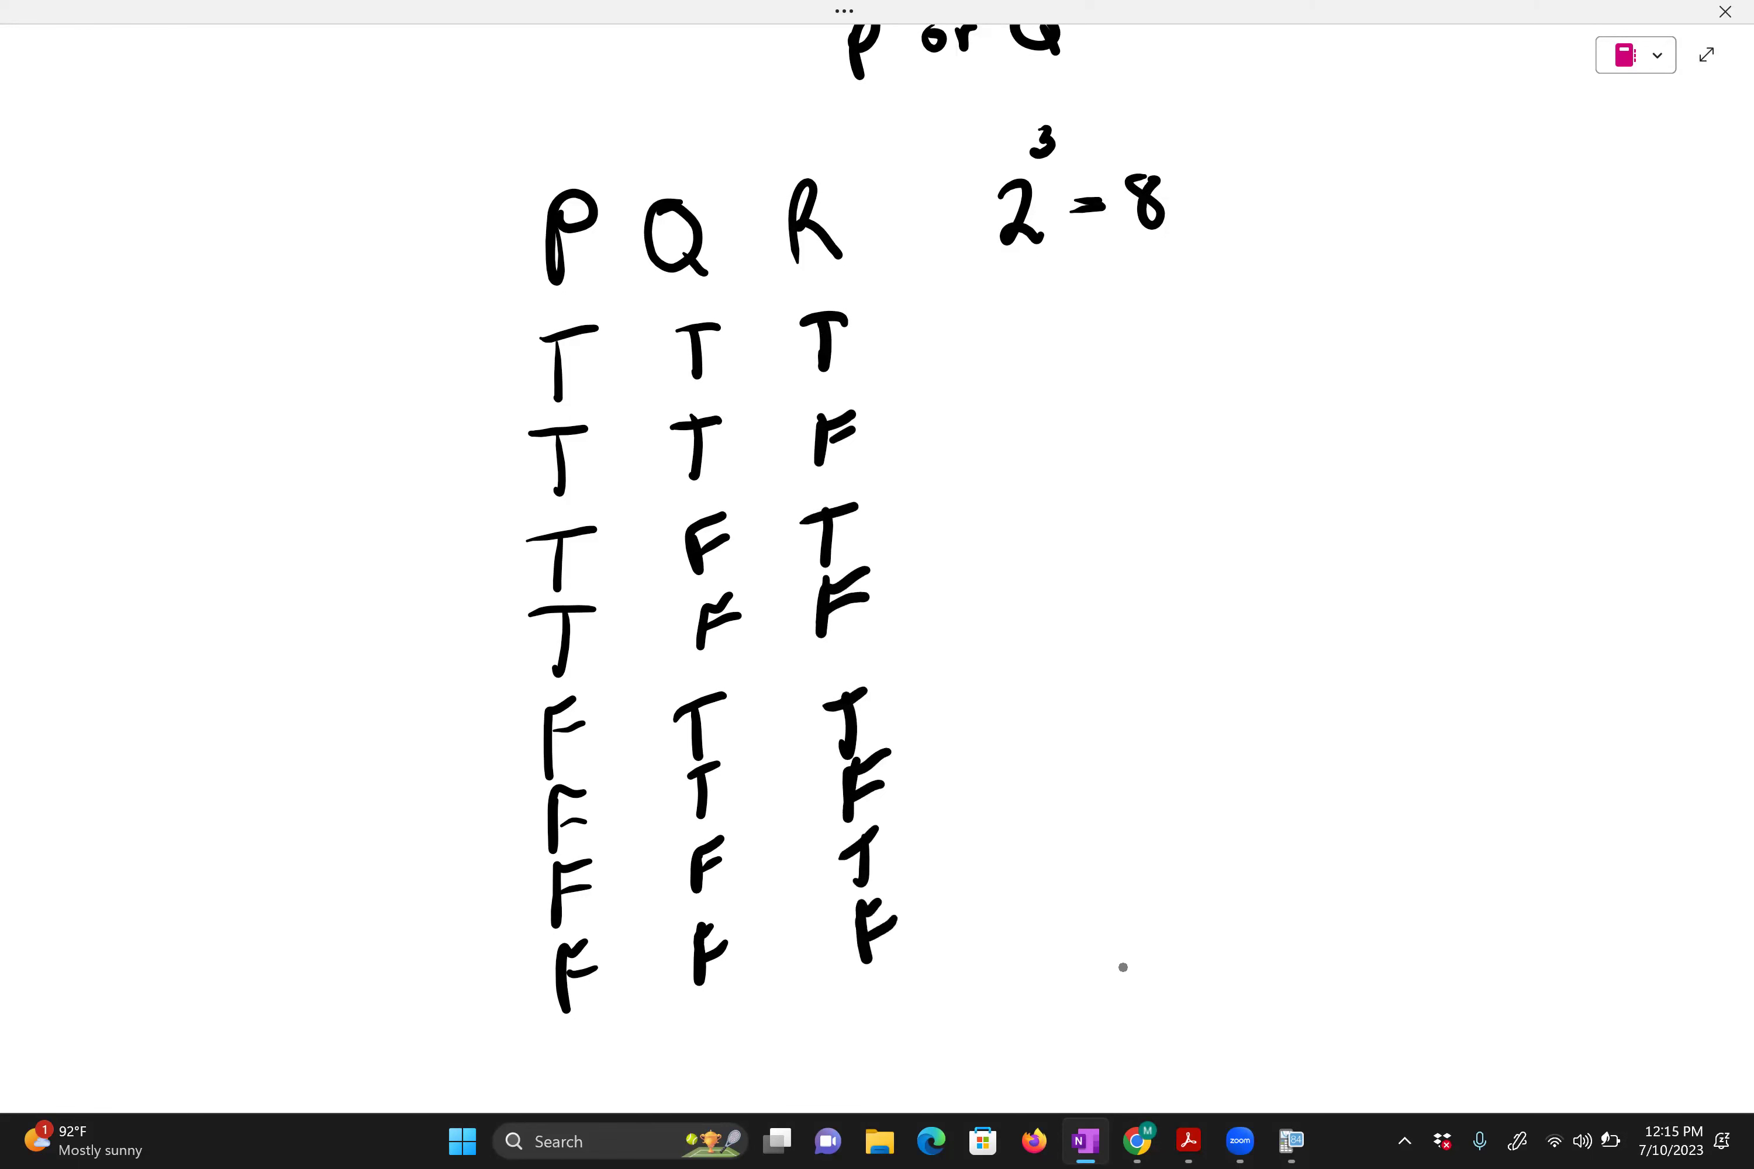
Write not(P) beside the table with its shorthand ~P
{"action": "mouse_move", "coordinate": [981, 439]}
{"action": "left_mouse_down"}
{"action": "mouse_move", "coordinate": [1018, 435]}
{"action": "mouse_move", "coordinate": [1033, 411]}
{"action": "mouse_move", "coordinate": [1067, 434]}
{"action": "mouse_move", "coordinate": [1073, 406]}
{"action": "mouse_move", "coordinate": [1128, 430]}
{"action": "left_mouse_up"}
{"action": "mouse_move", "coordinate": [1194, 353]}
{"action": "left_mouse_down"}
{"action": "mouse_move", "coordinate": [1228, 405]}
{"action": "mouse_move", "coordinate": [1136, 394]}
{"action": "left_mouse_up"}
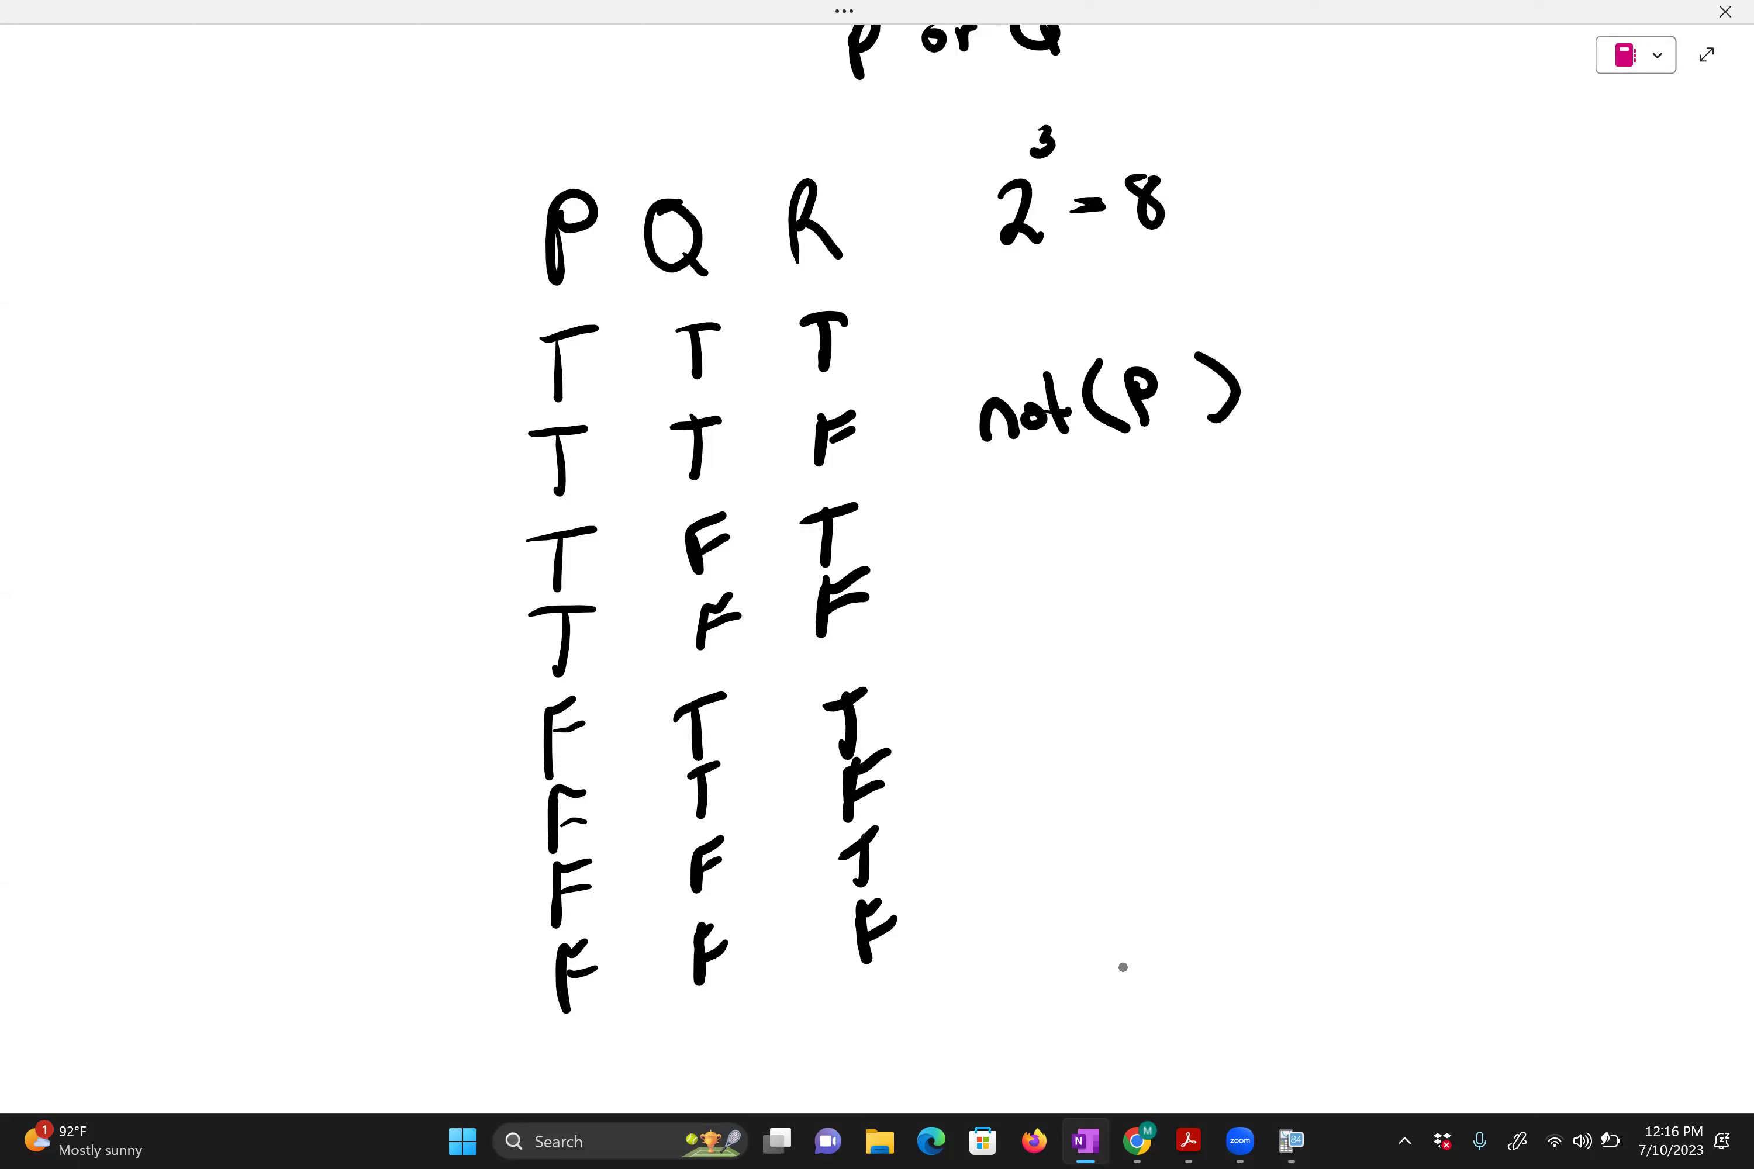
{"action": "mouse_move", "coordinate": [1332, 384]}
{"action": "left_mouse_down"}
{"action": "mouse_move", "coordinate": [1372, 378]}
{"action": "mouse_move", "coordinate": [1398, 401]}
{"action": "mouse_move", "coordinate": [1383, 376]}
{"action": "left_mouse_up"}
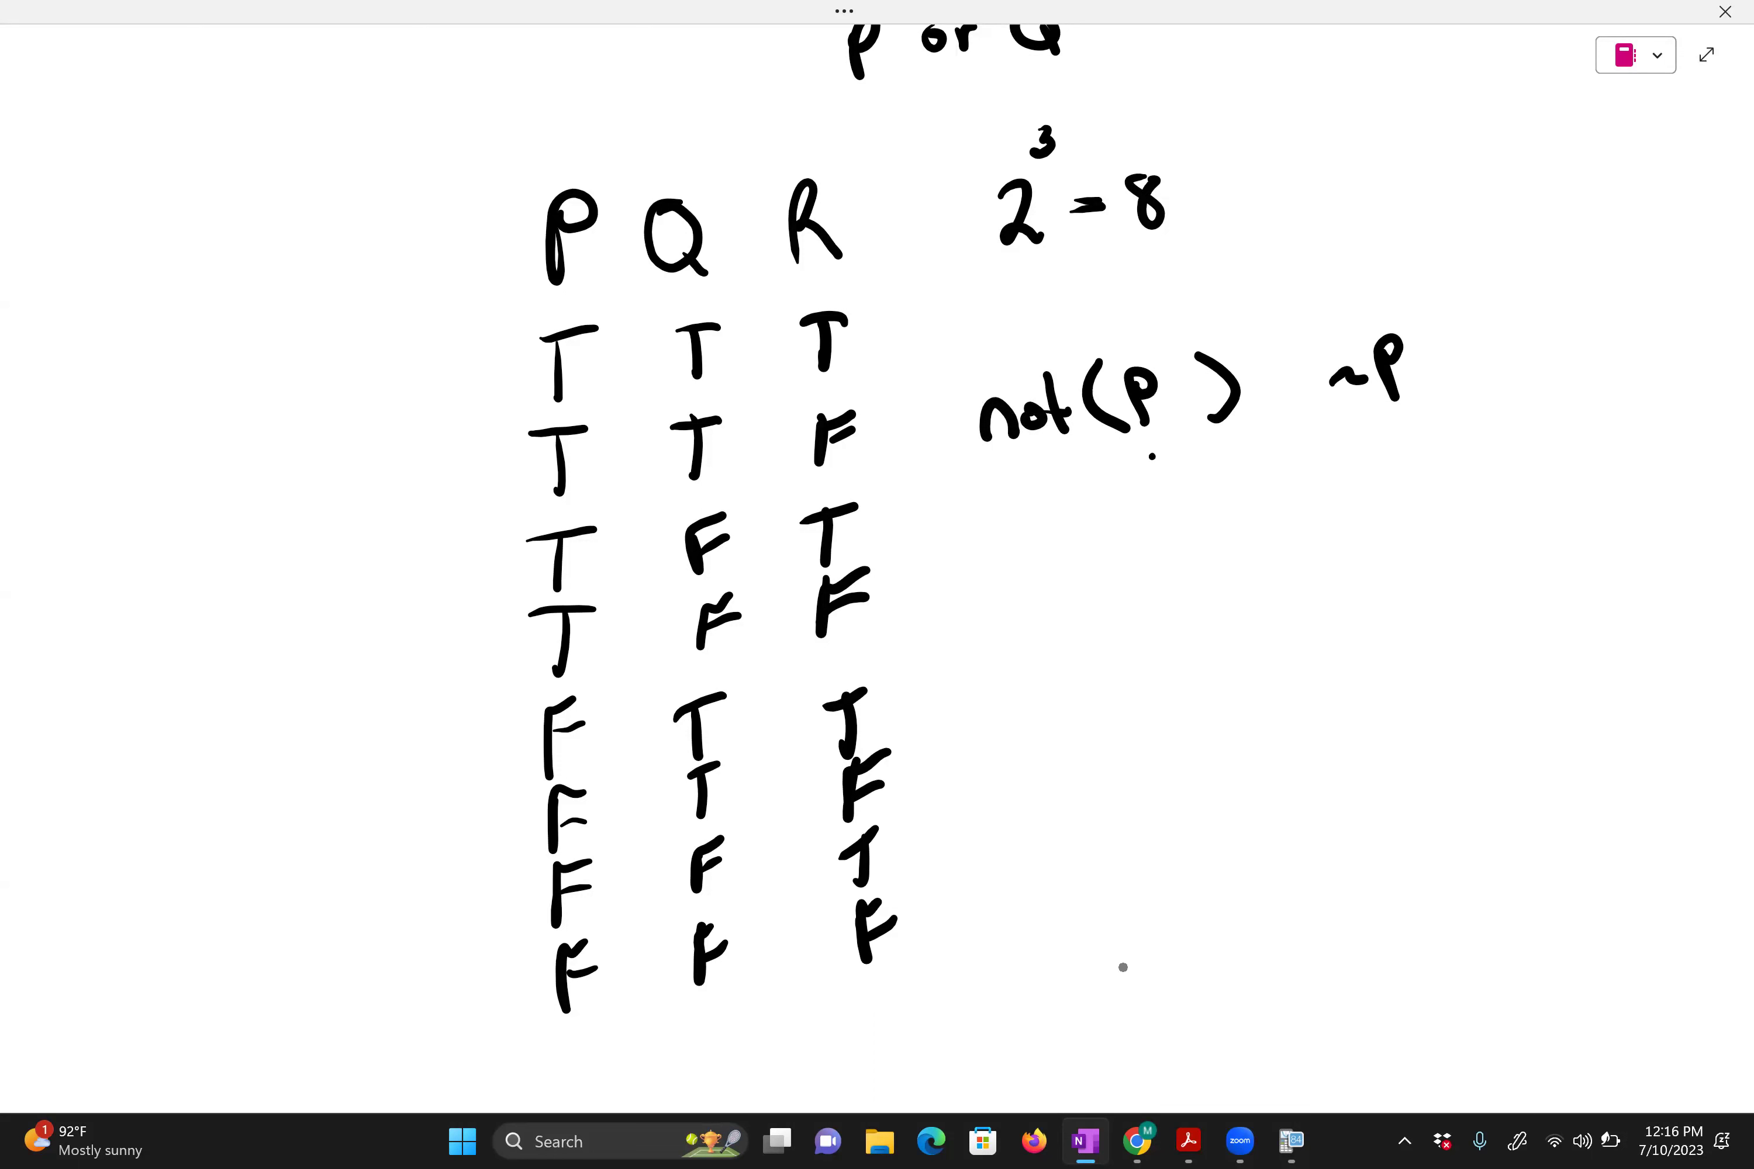
Write the expression P∧(Q∨~R) below it and underline it
{"action": "left_click", "coordinate": [1152, 511]}
{"action": "mouse_move", "coordinate": [994, 531]}
{"action": "left_mouse_down"}
{"action": "mouse_move", "coordinate": [1009, 606]}
{"action": "mouse_move", "coordinate": [1001, 556]}
{"action": "mouse_move", "coordinate": [1077, 526]}
{"action": "mouse_move", "coordinate": [1111, 595]}
{"action": "left_mouse_up"}
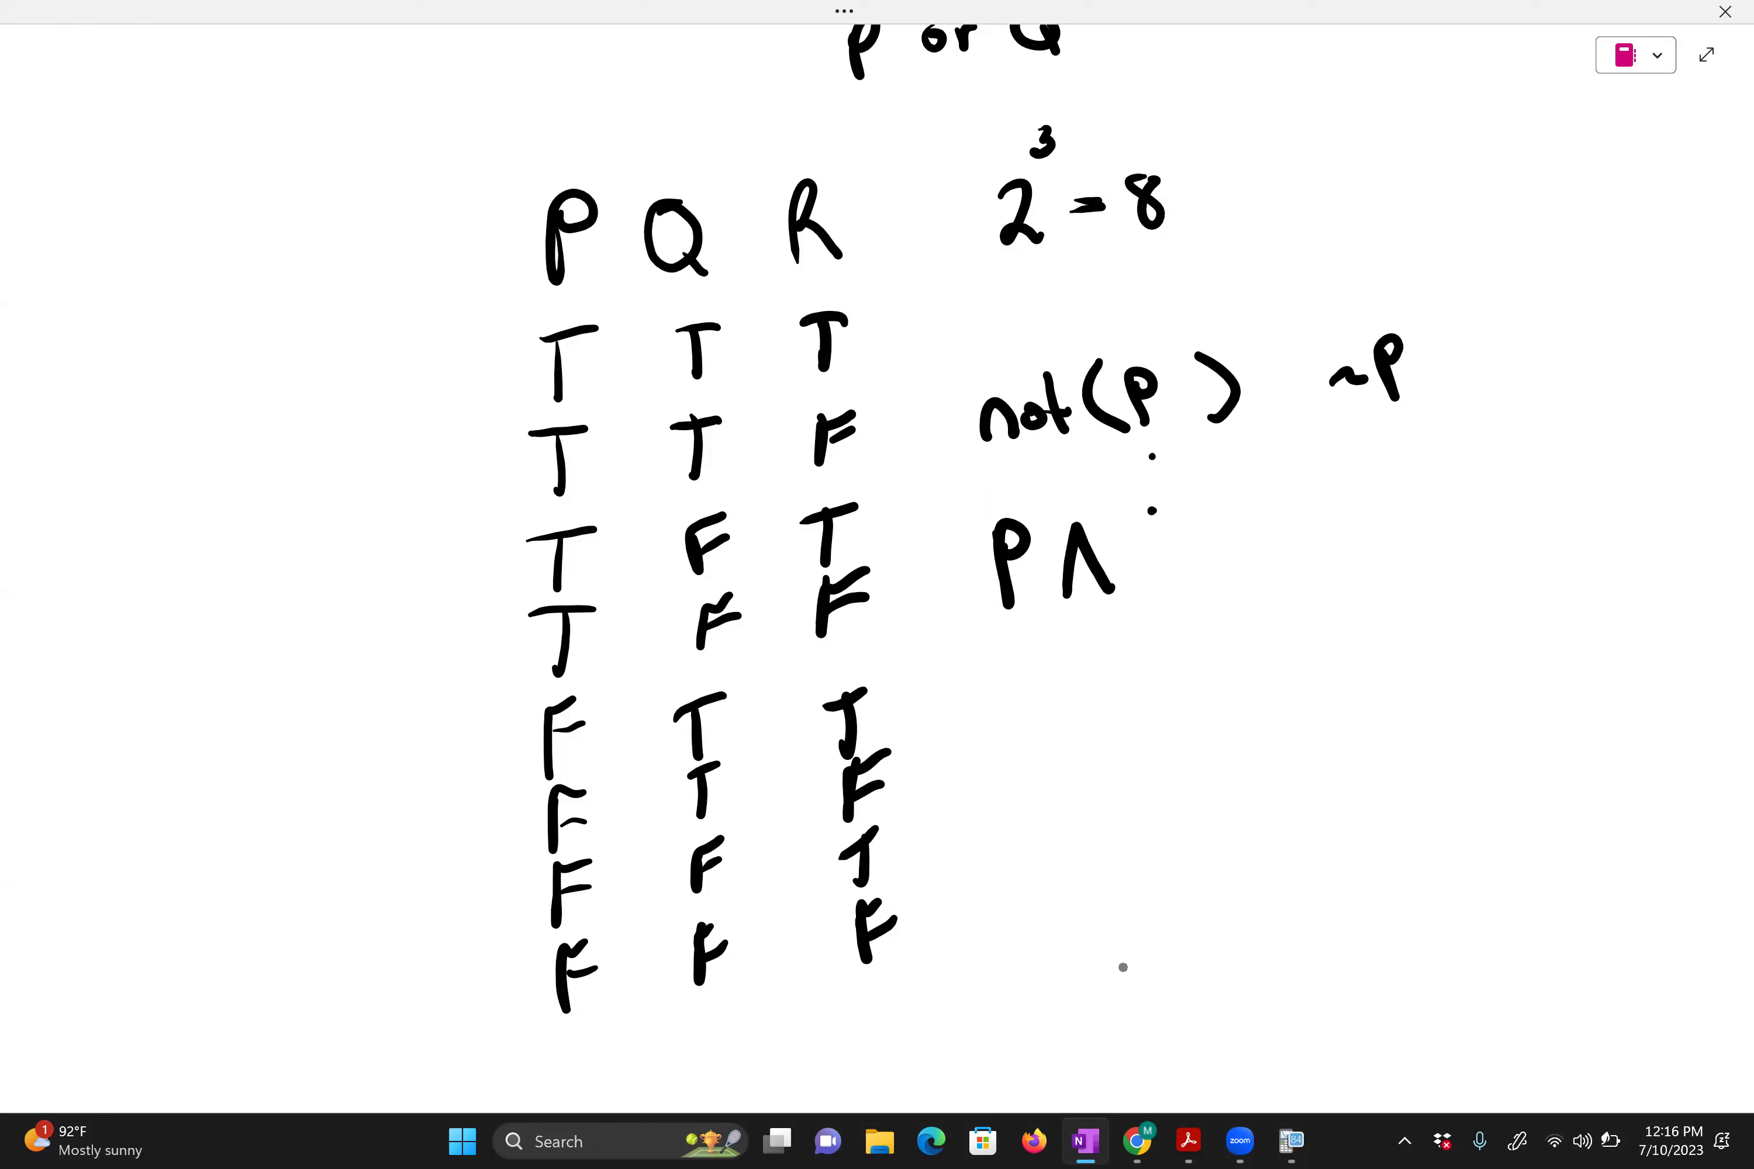
{"action": "mouse_move", "coordinate": [1153, 507]}
{"action": "left_mouse_down"}
{"action": "mouse_move", "coordinate": [1143, 554]}
{"action": "mouse_move", "coordinate": [1183, 579]}
{"action": "mouse_move", "coordinate": [1207, 566]}
{"action": "mouse_move", "coordinate": [1213, 518]}
{"action": "mouse_move", "coordinate": [1235, 573]}
{"action": "mouse_move", "coordinate": [1297, 498]}
{"action": "mouse_move", "coordinate": [1451, 537]}
{"action": "left_mouse_up"}
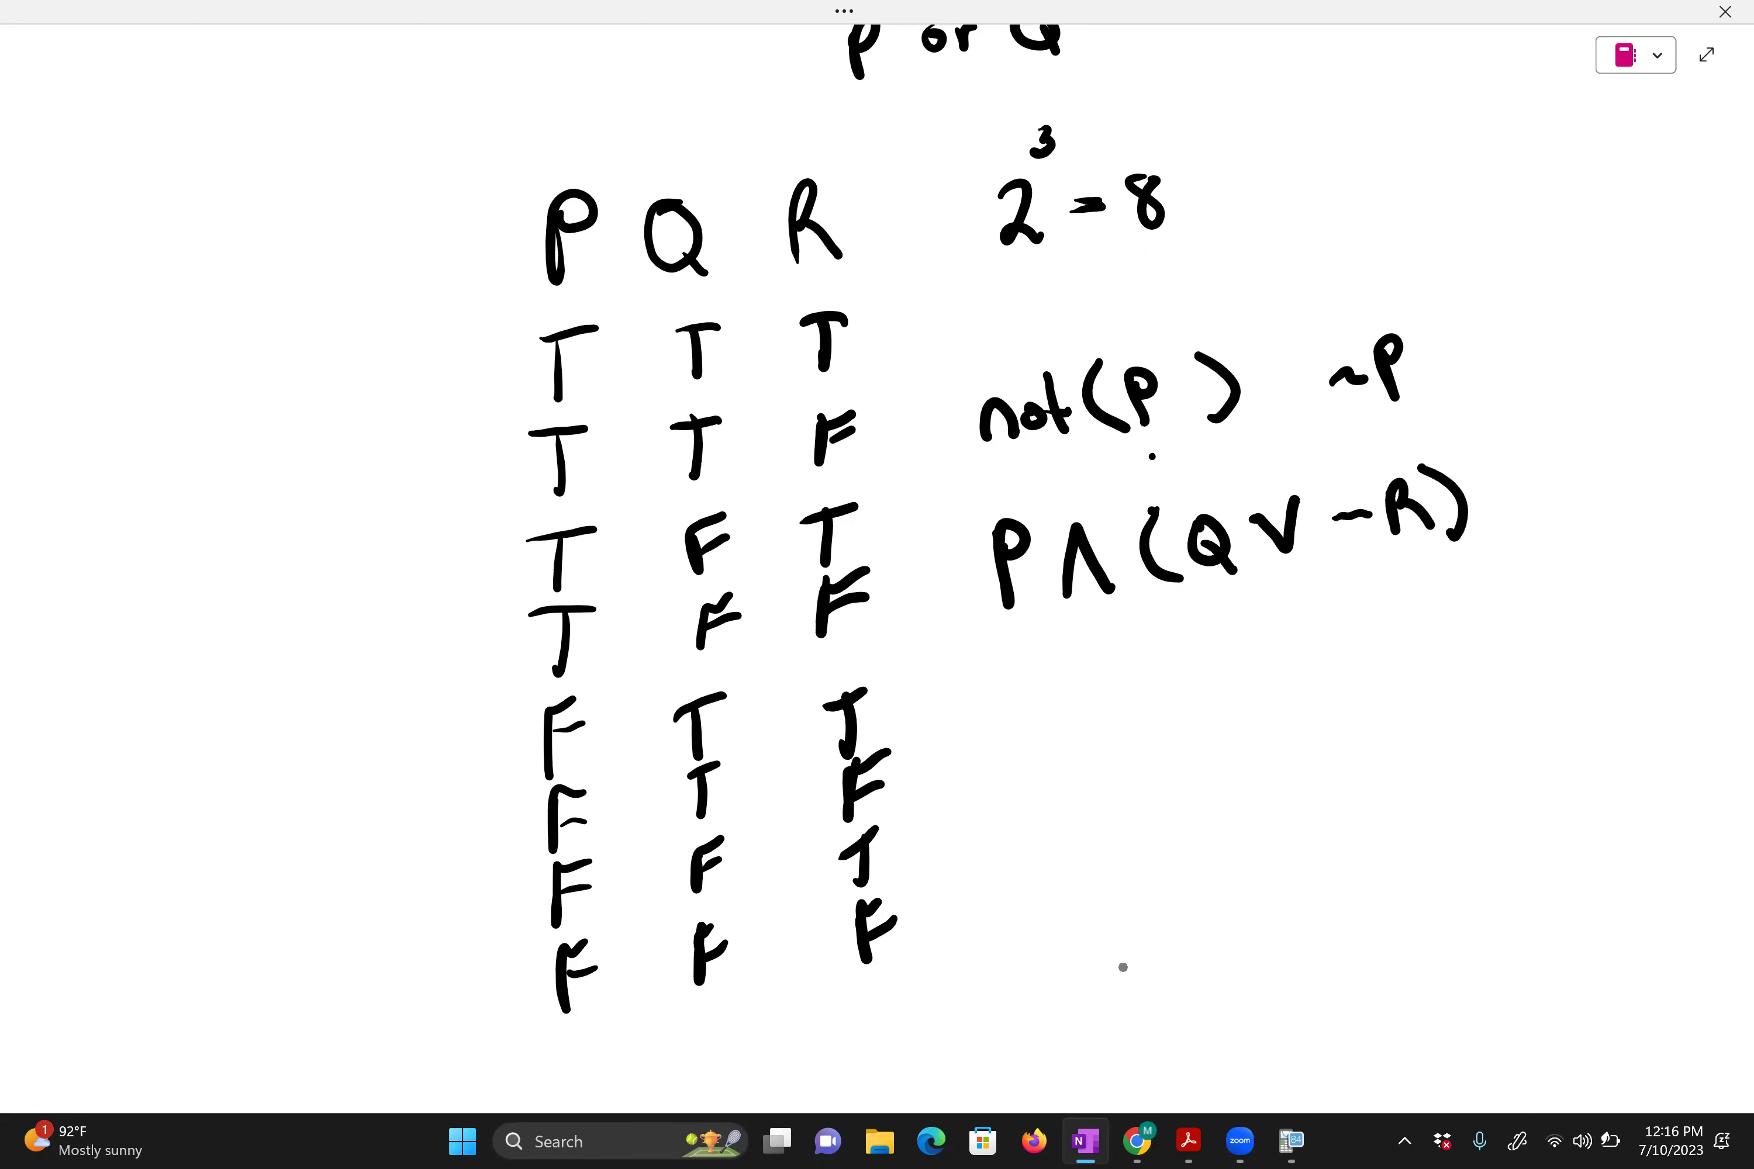
{"action": "left_click_drag", "start_coordinate": [995, 642], "coordinate": [1508, 566]}
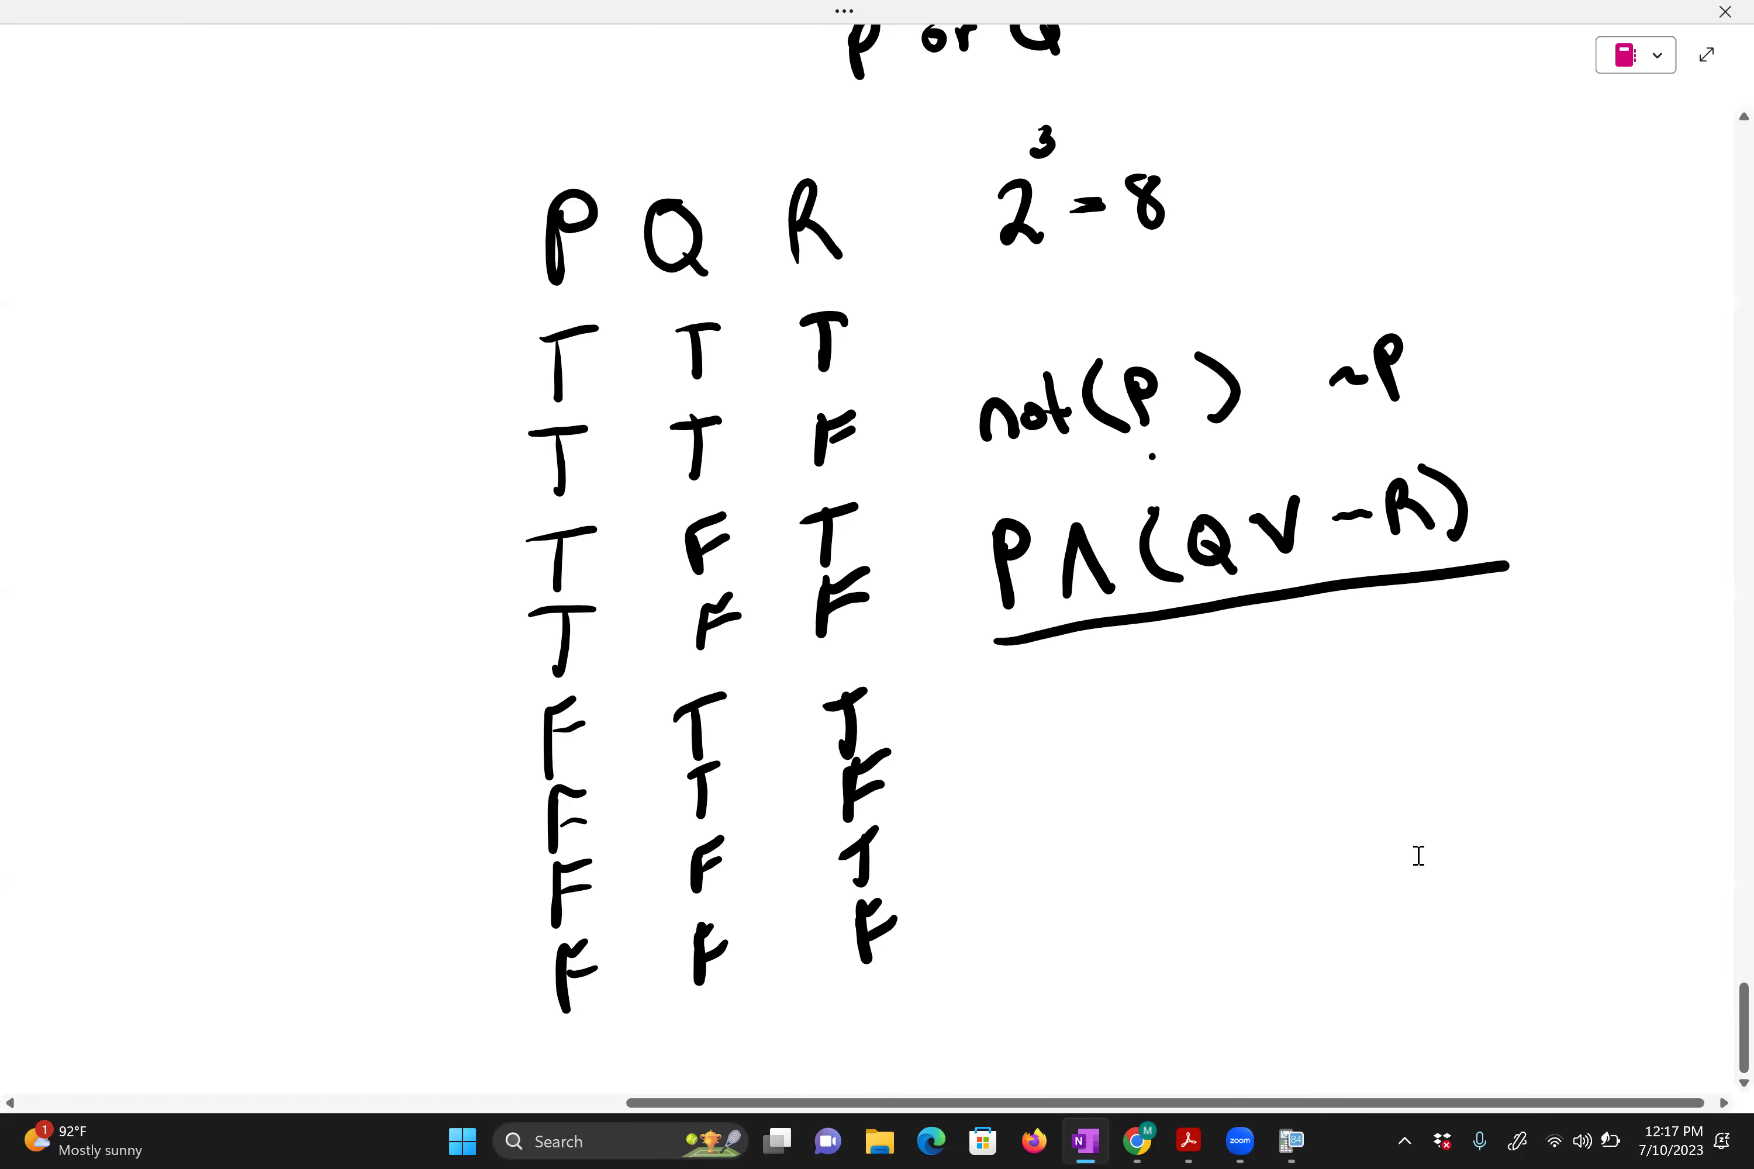
In TI-SmartView, reset all of the calculator's RAM, then bring up the STAT edit menu
{"action": "key", "text": "alt+Tab"}
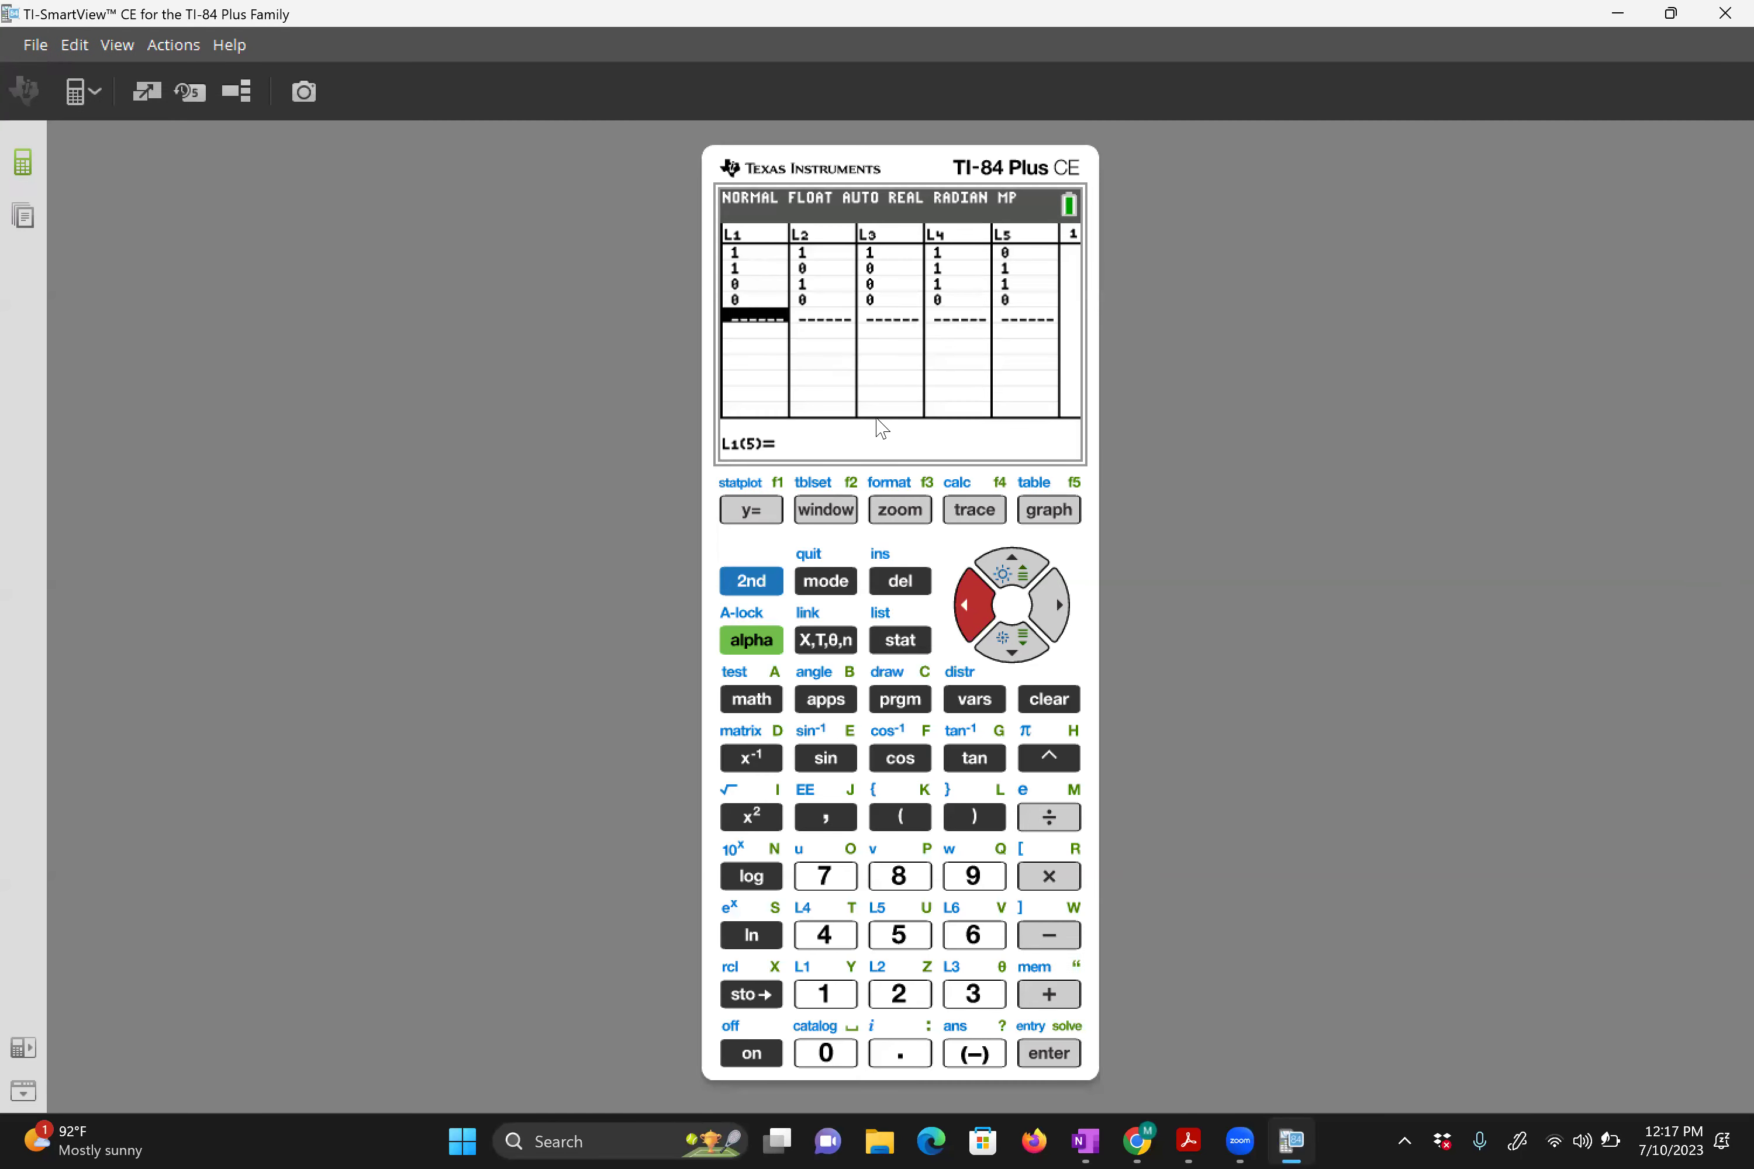
{"action": "left_click", "coordinate": [755, 587]}
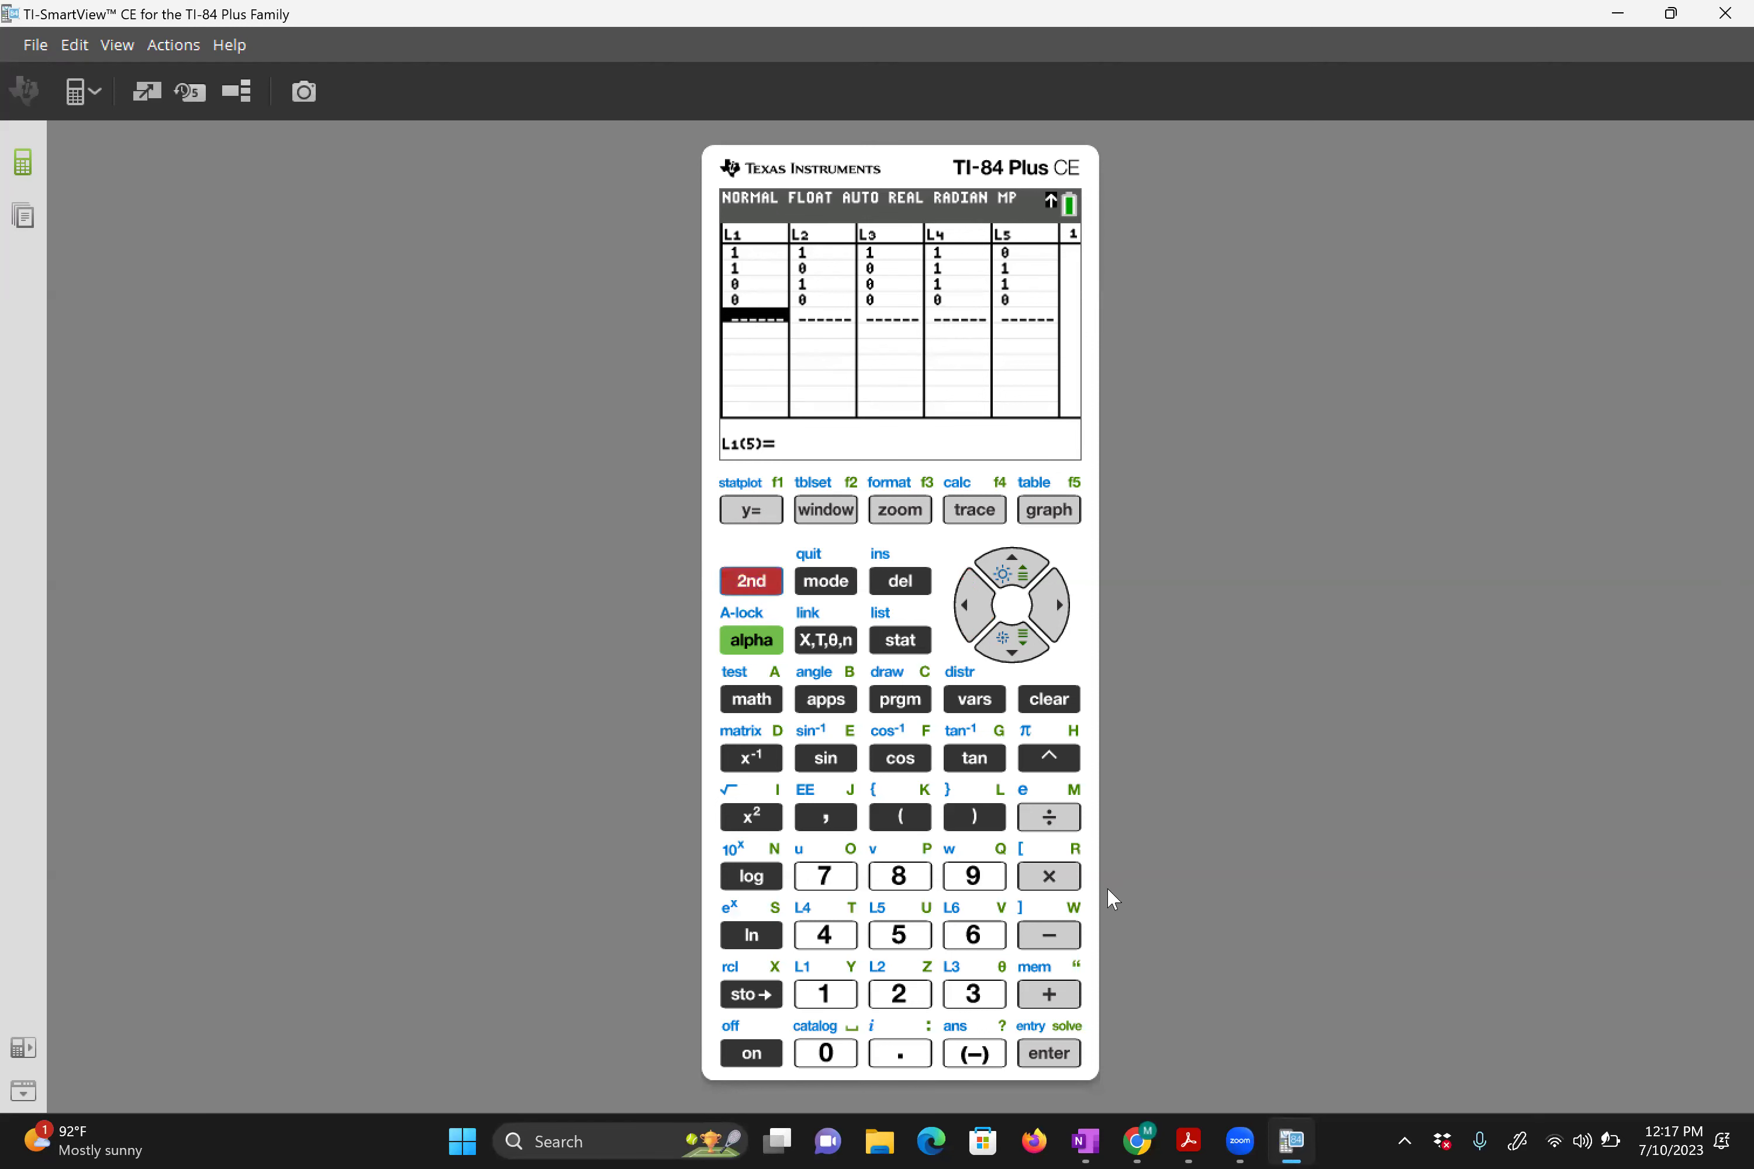
{"action": "left_click", "coordinate": [1055, 998]}
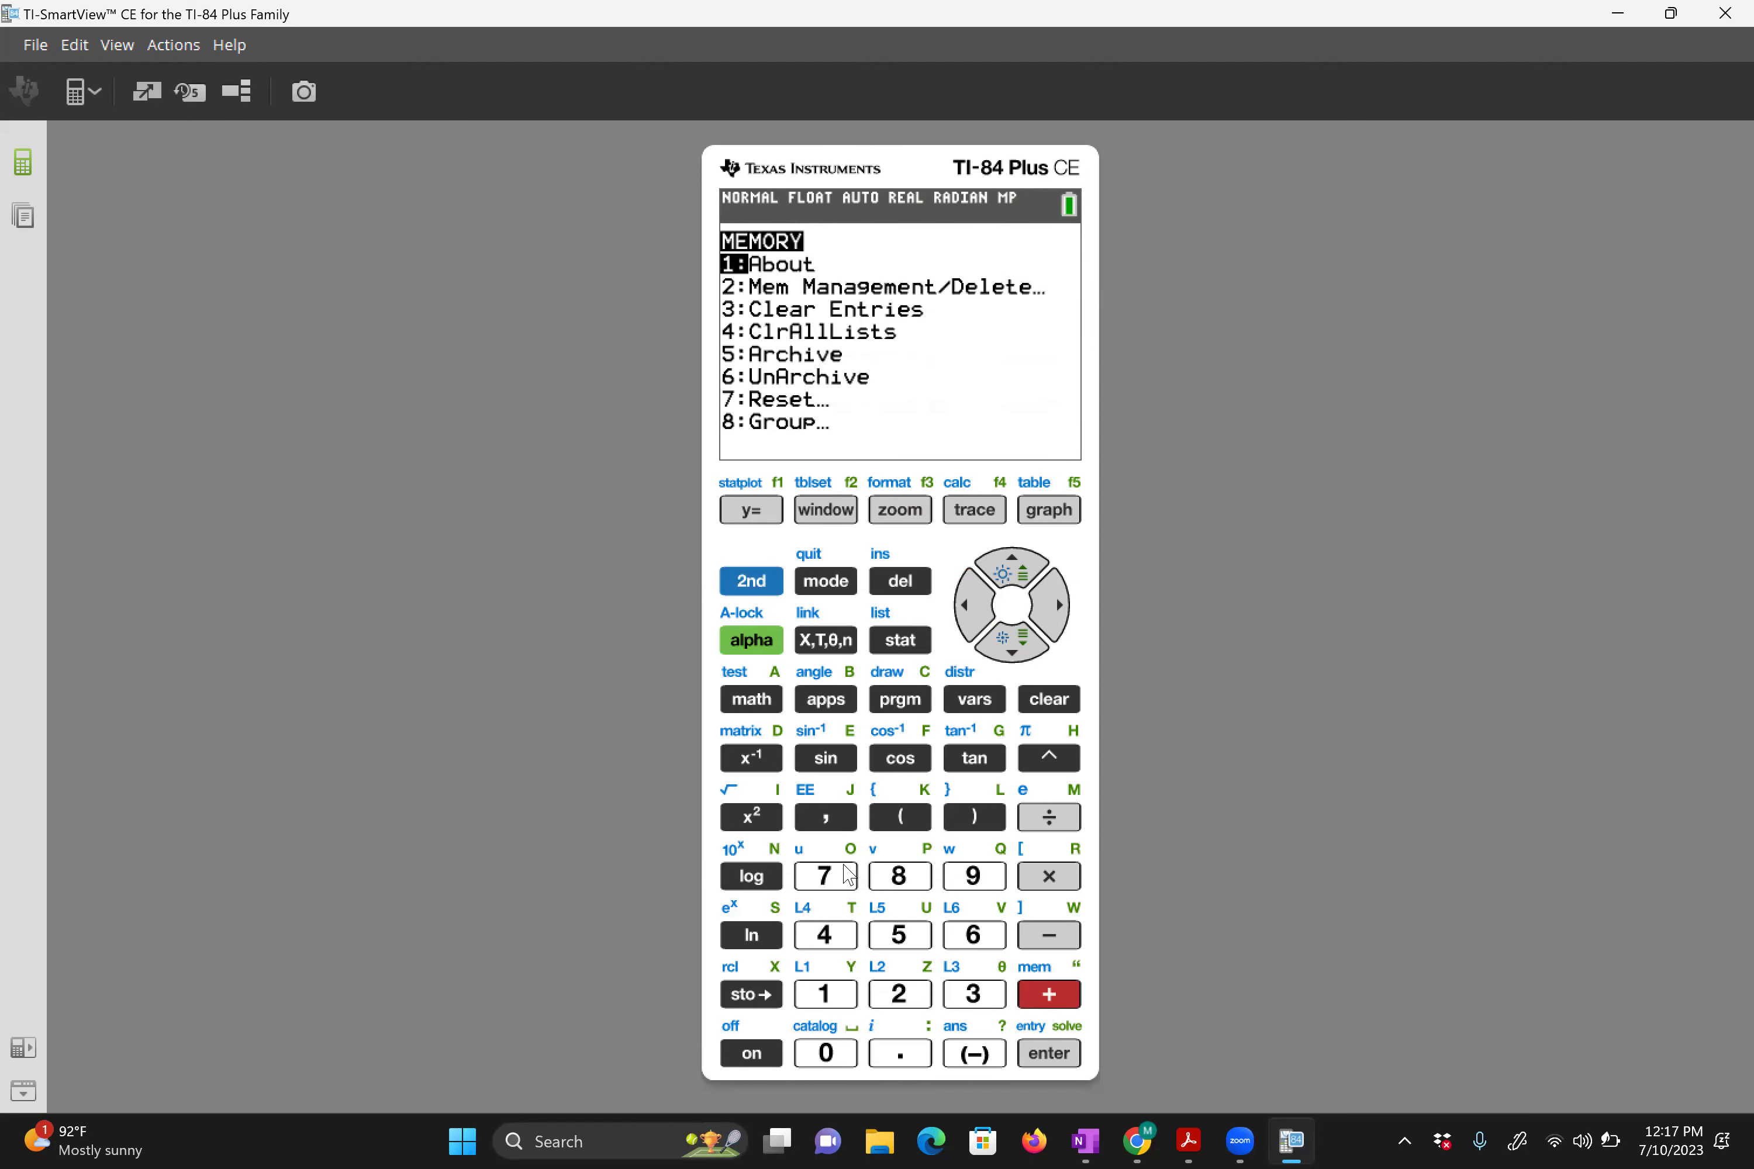
{"action": "left_click", "coordinate": [830, 883]}
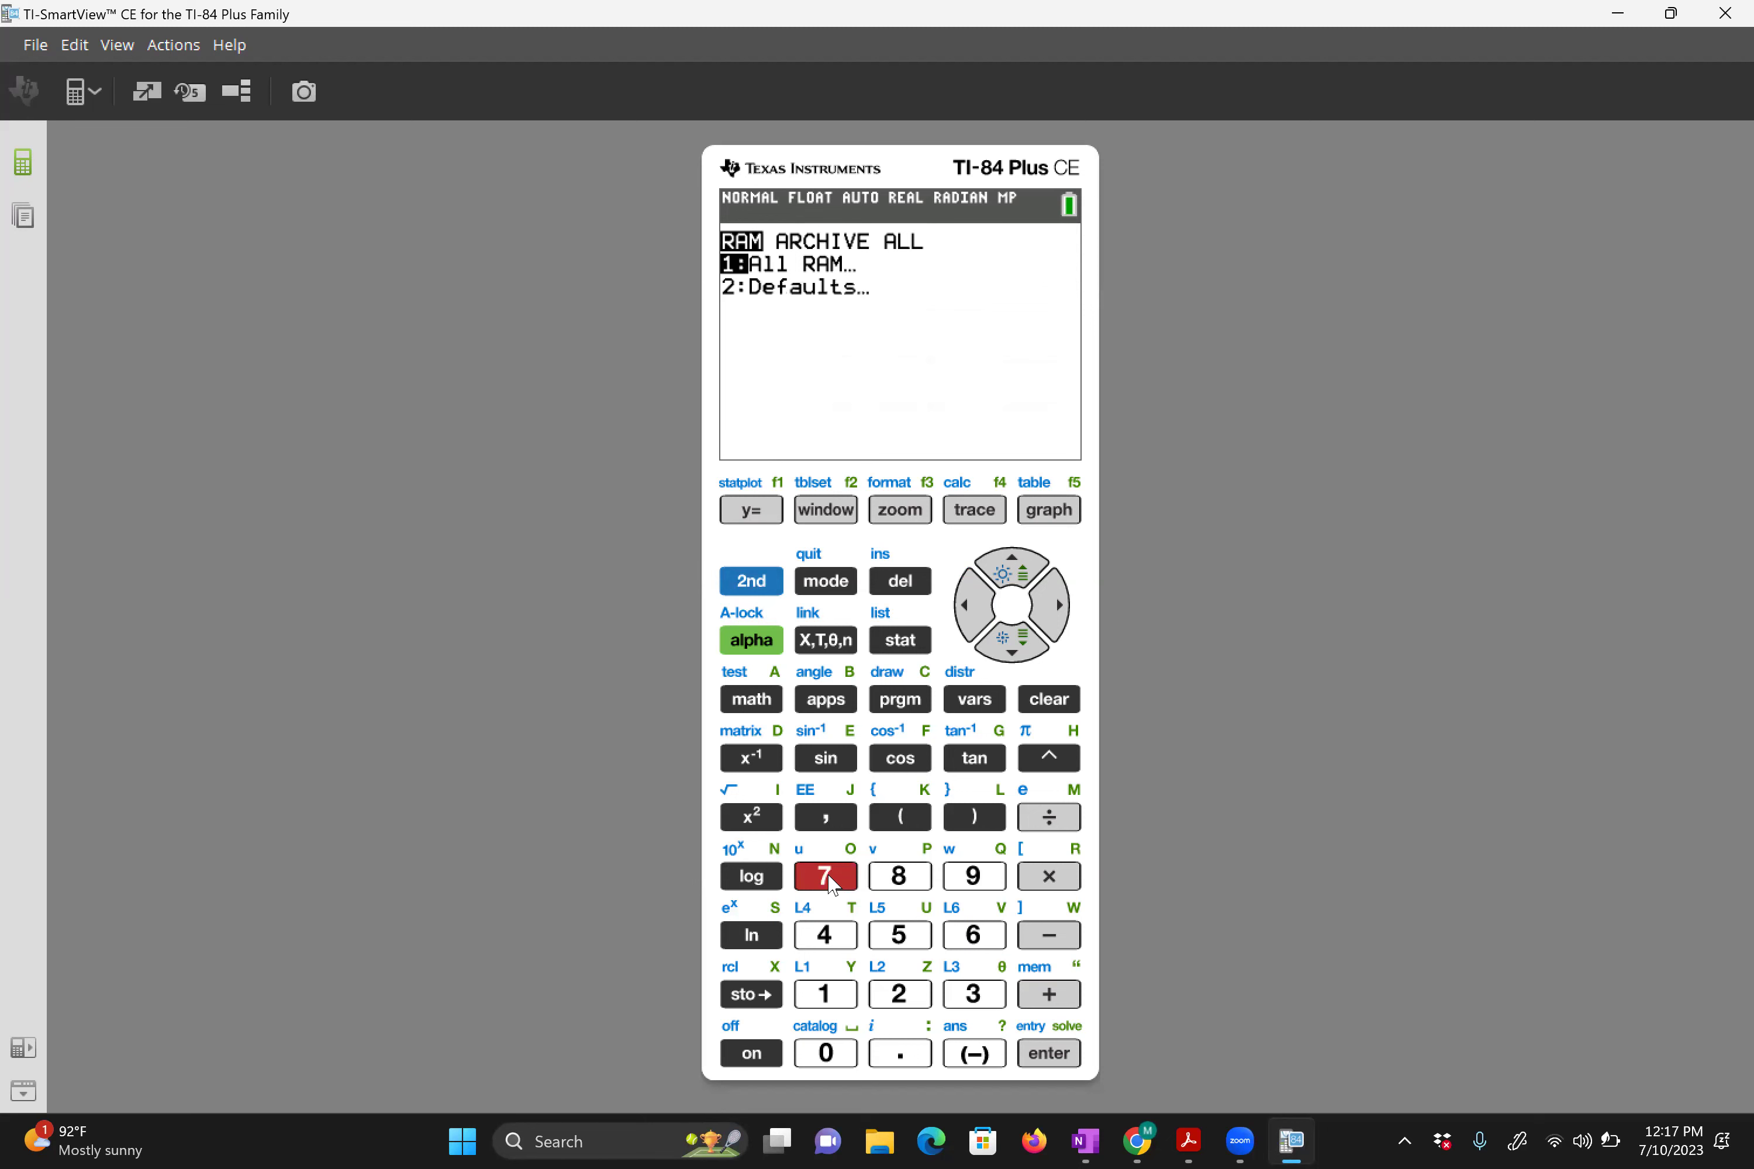
{"action": "left_click", "coordinate": [836, 994]}
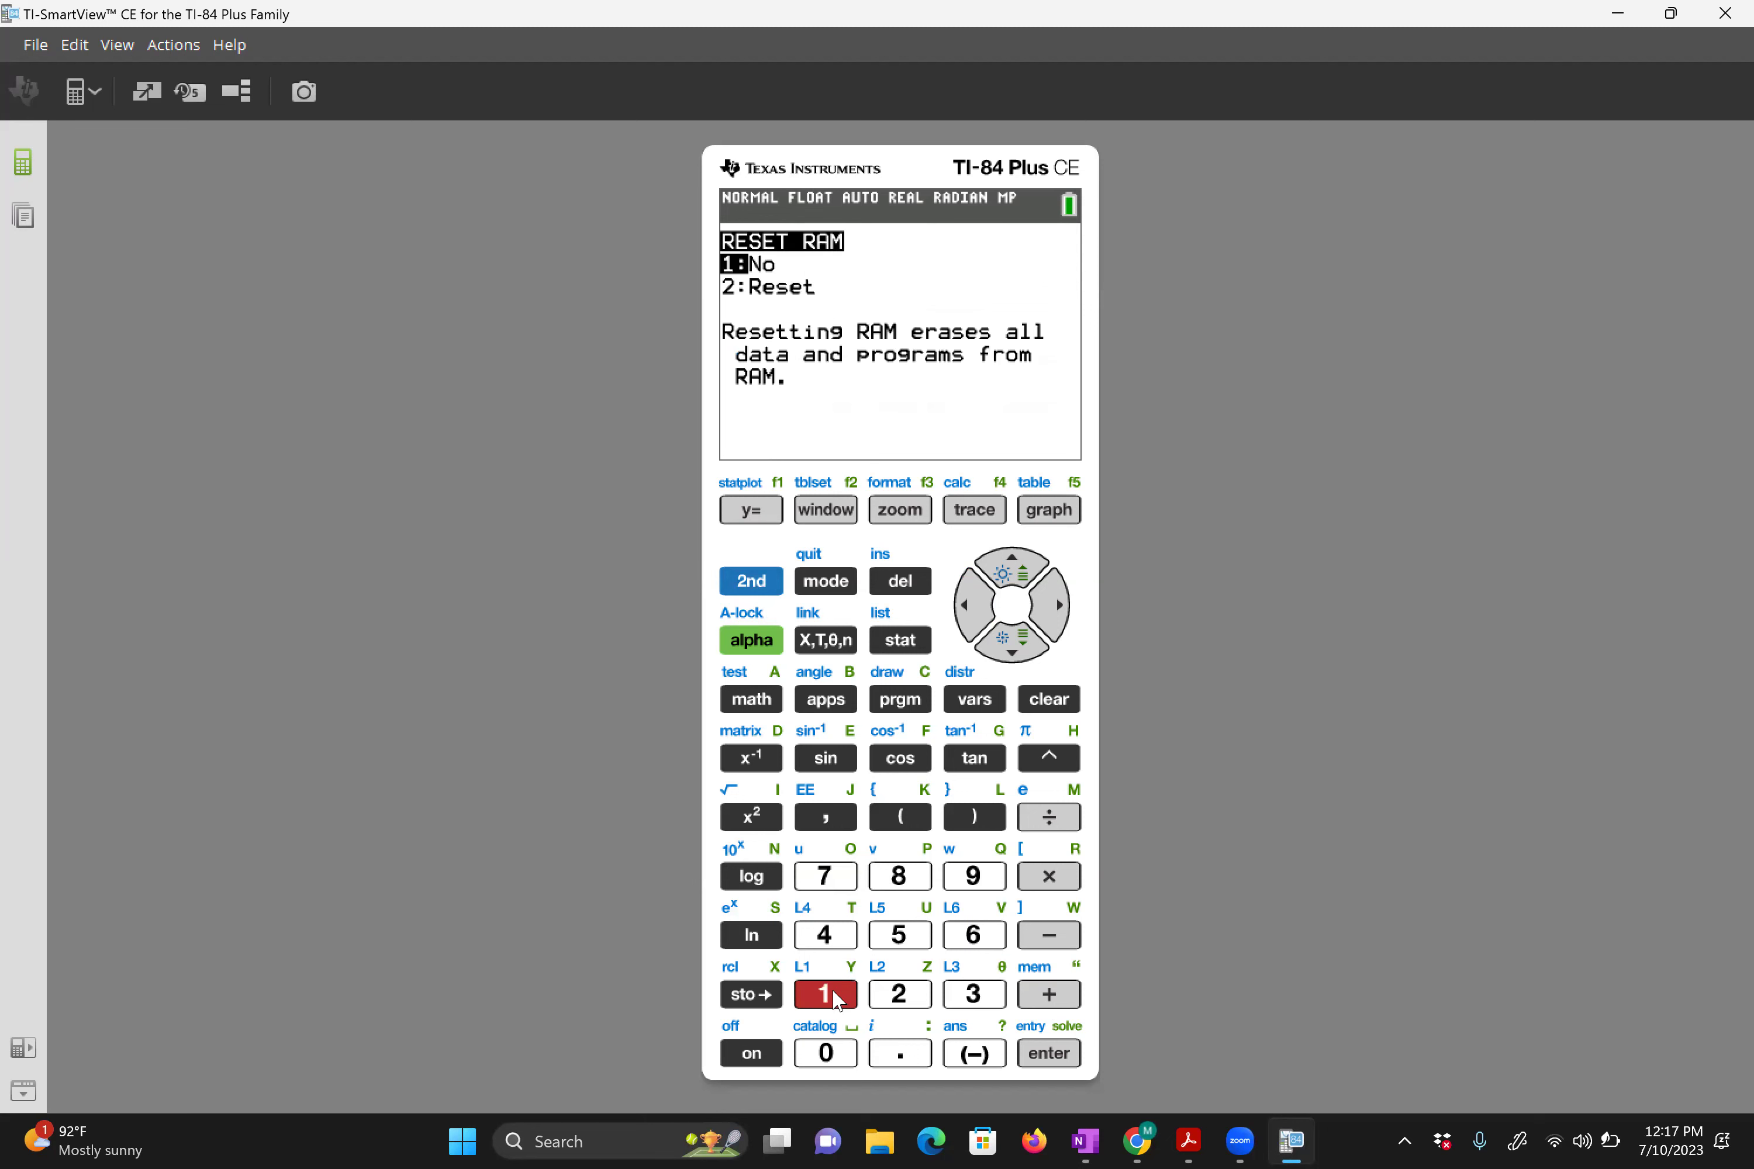
{"action": "left_click", "coordinate": [898, 1005]}
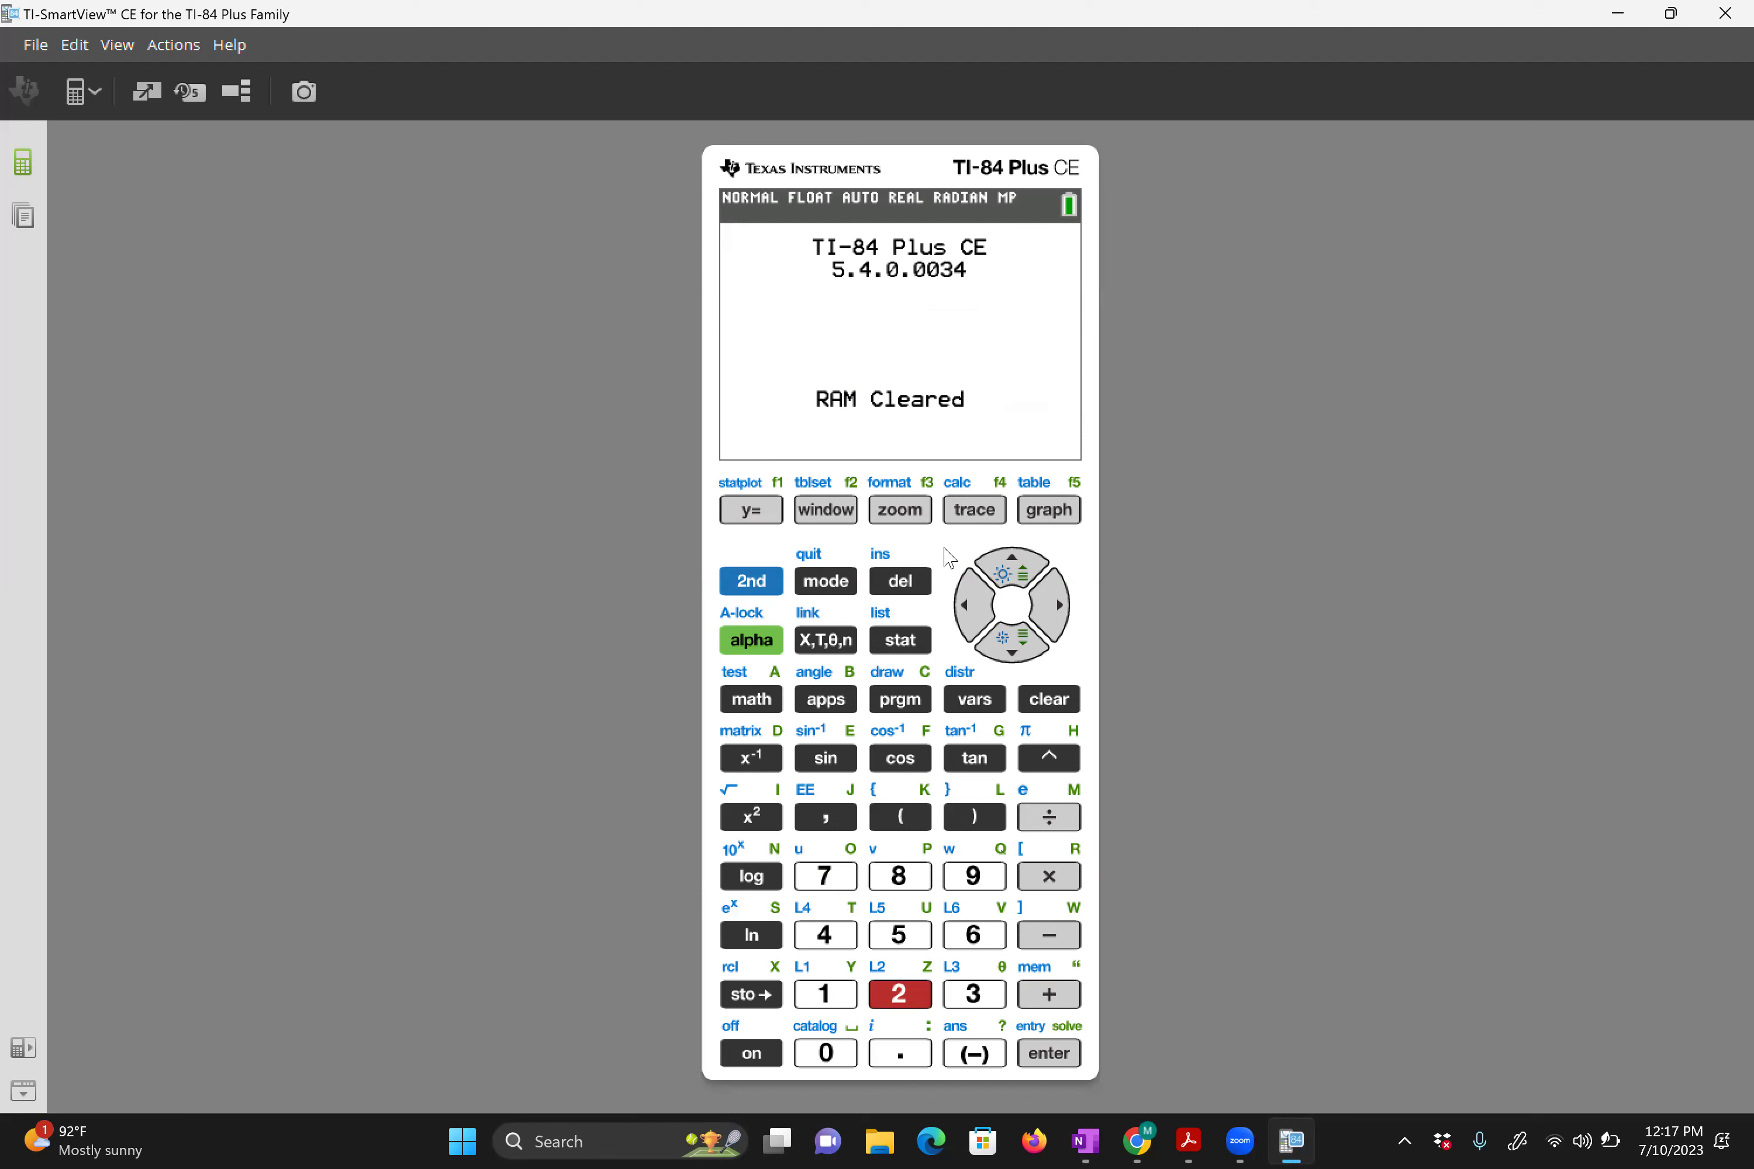
{"action": "left_click", "coordinate": [910, 688]}
{"action": "left_click", "coordinate": [913, 642]}
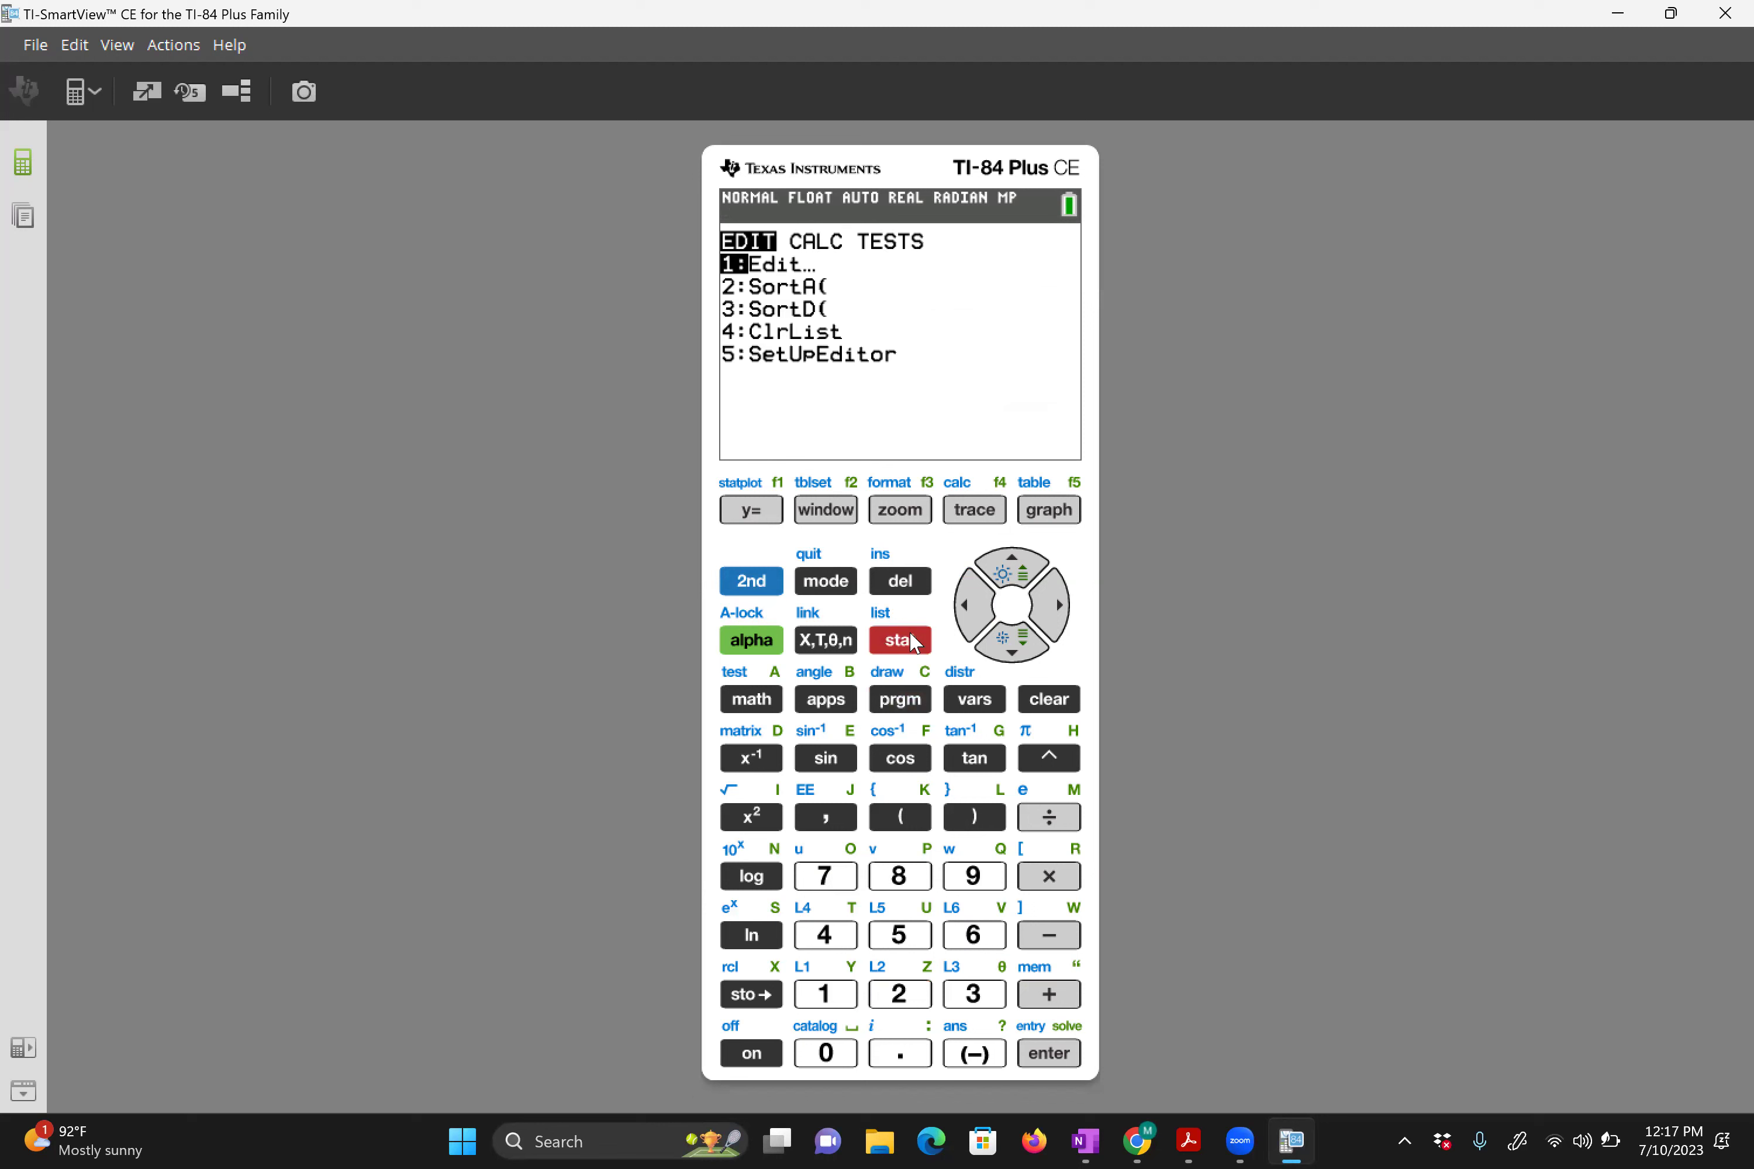
Open the list editor and enter 1,1,1,1,0,0,0,0 into L1
{"action": "left_click", "coordinate": [1069, 1060]}
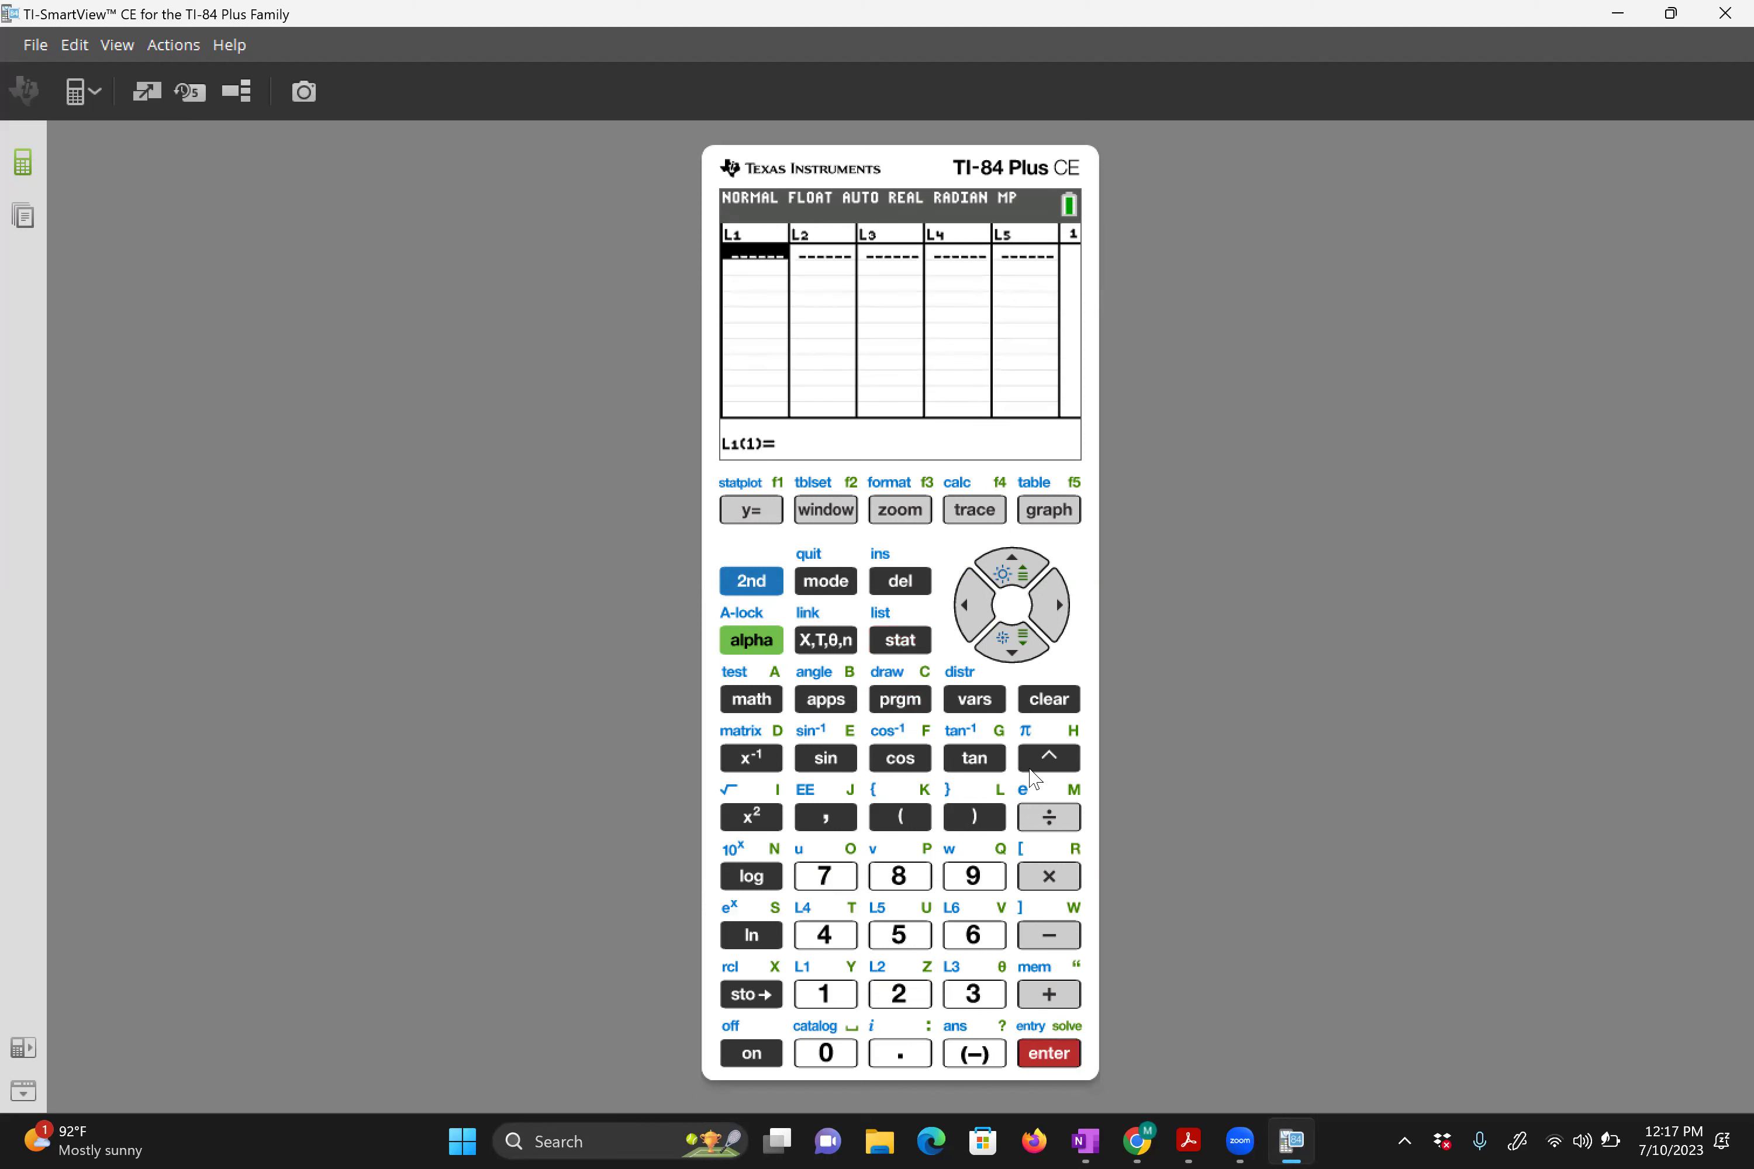
{"action": "type", "text": "1"}
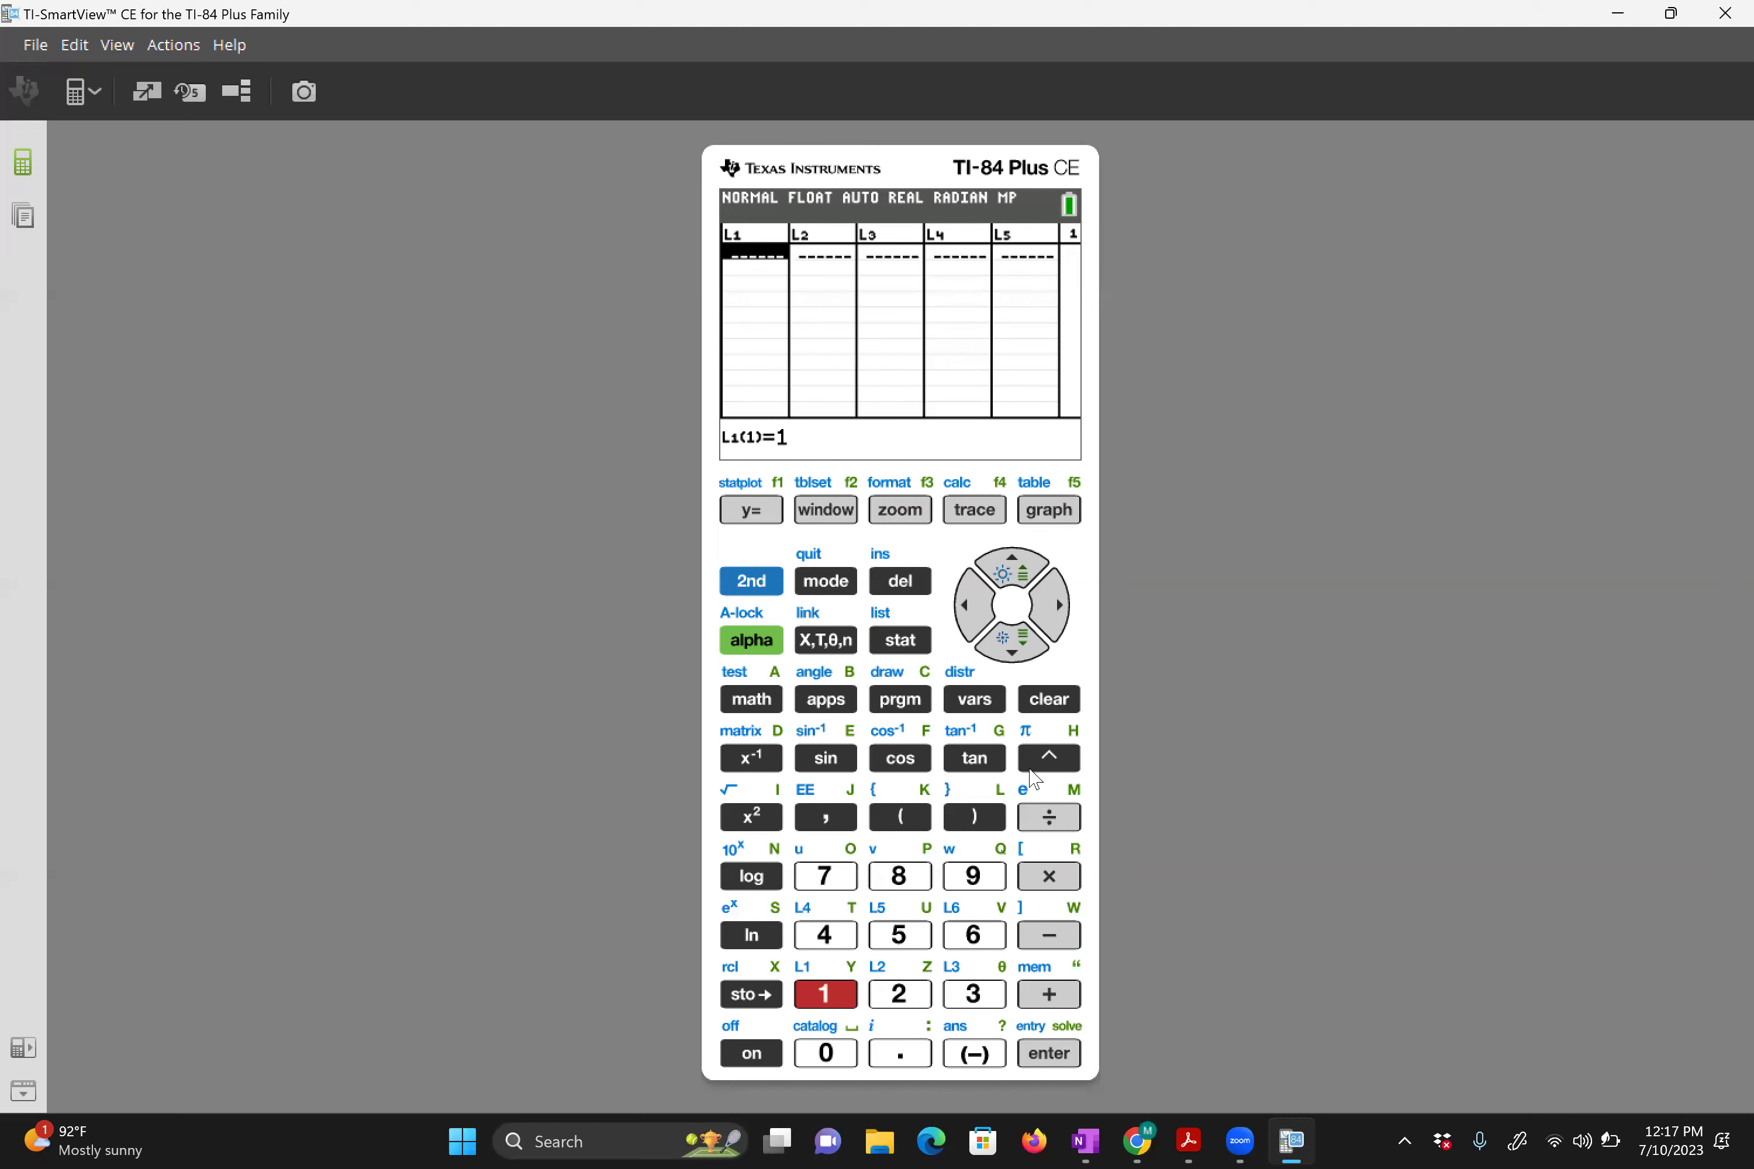
{"action": "key", "text": "Return"}
{"action": "type", "text": "1"}
{"action": "key", "text": "Return"}
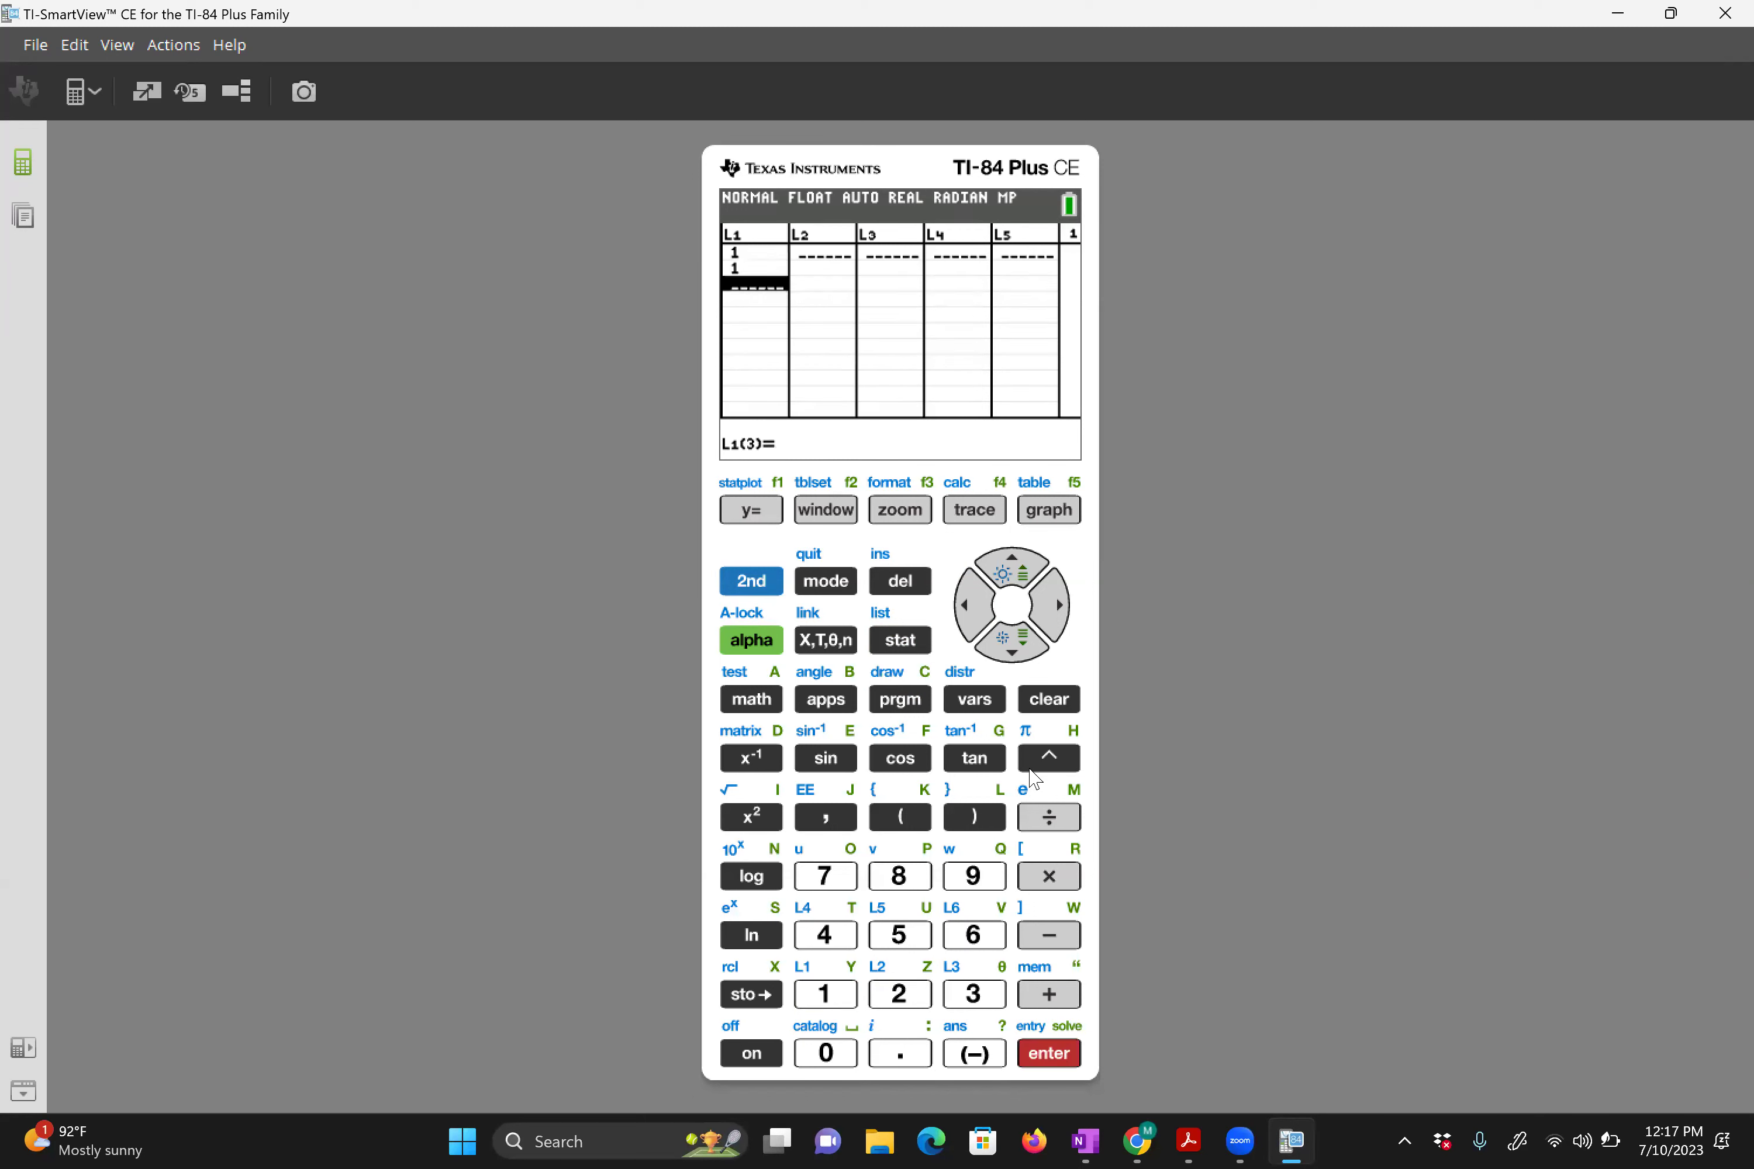
{"action": "type", "text": "1"}
{"action": "key", "text": "Return"}
{"action": "type", "text": "1"}
{"action": "key", "text": "Return"}
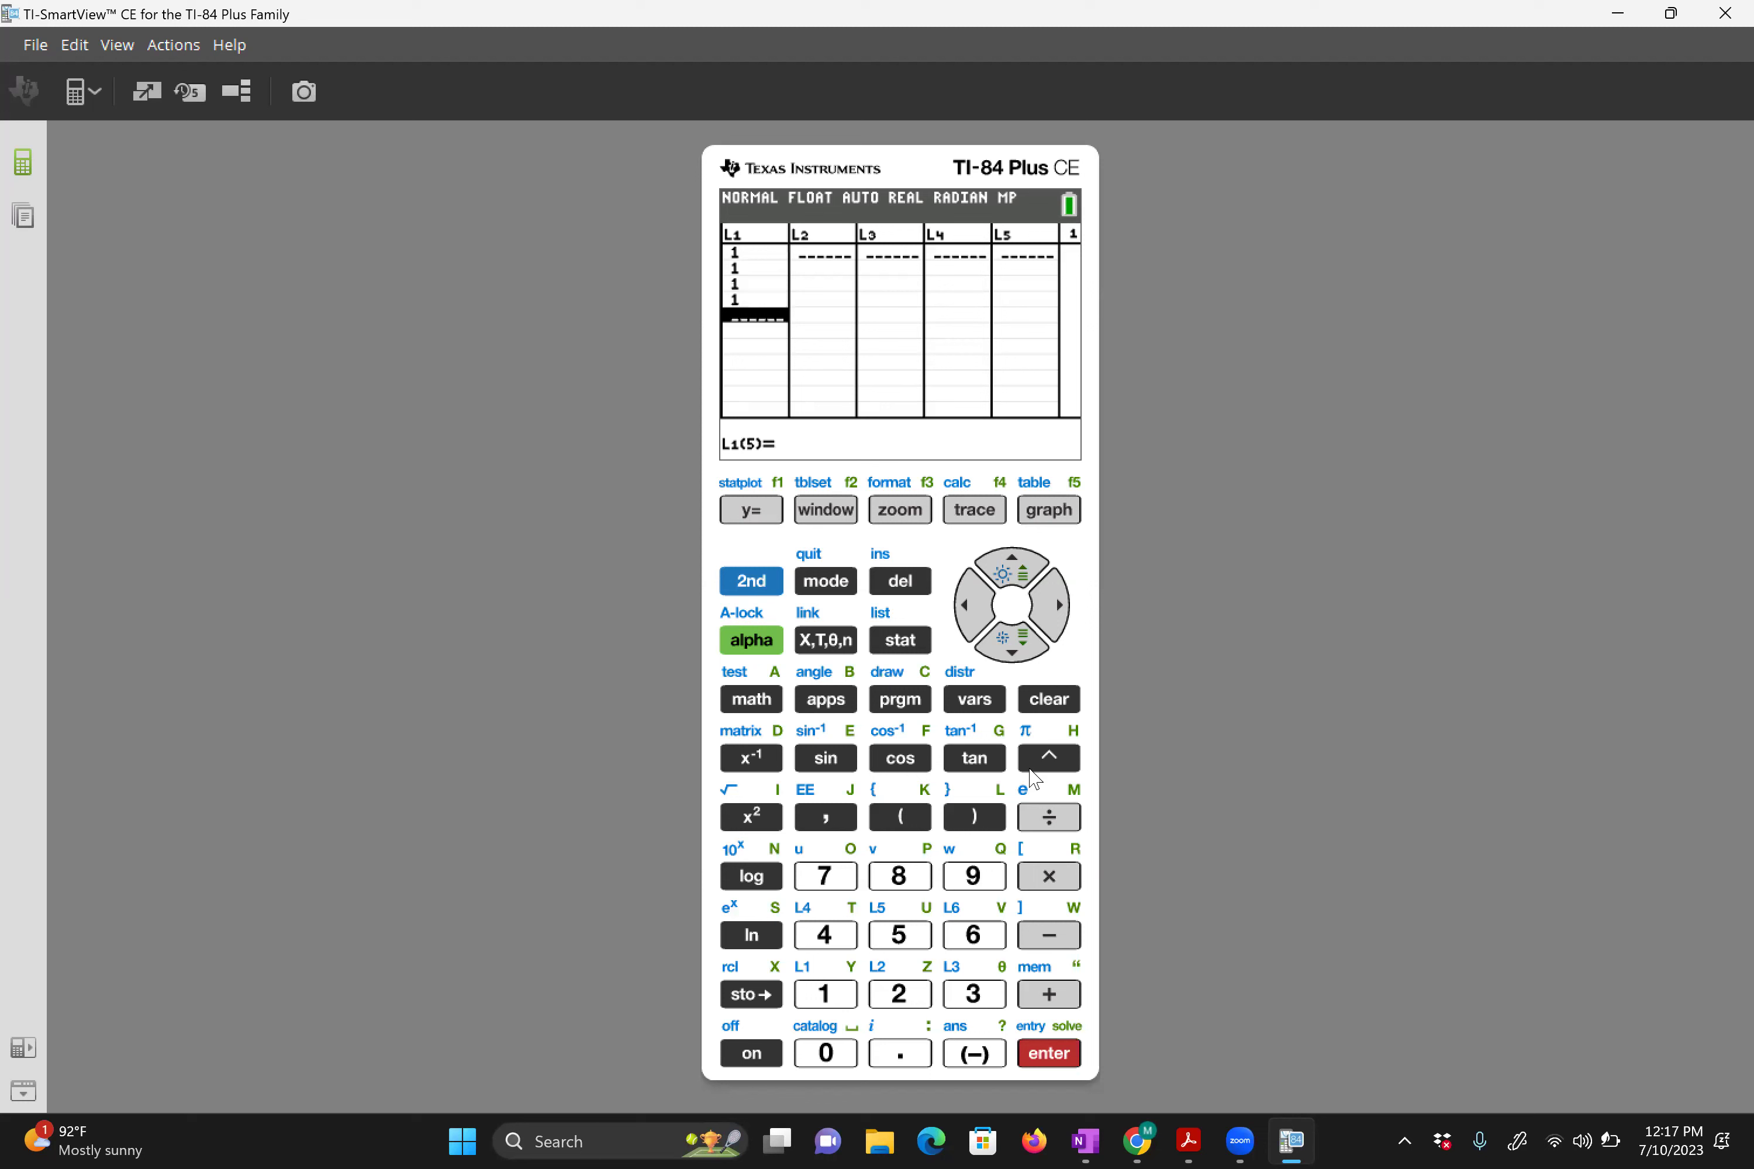
{"action": "type", "text": "0"}
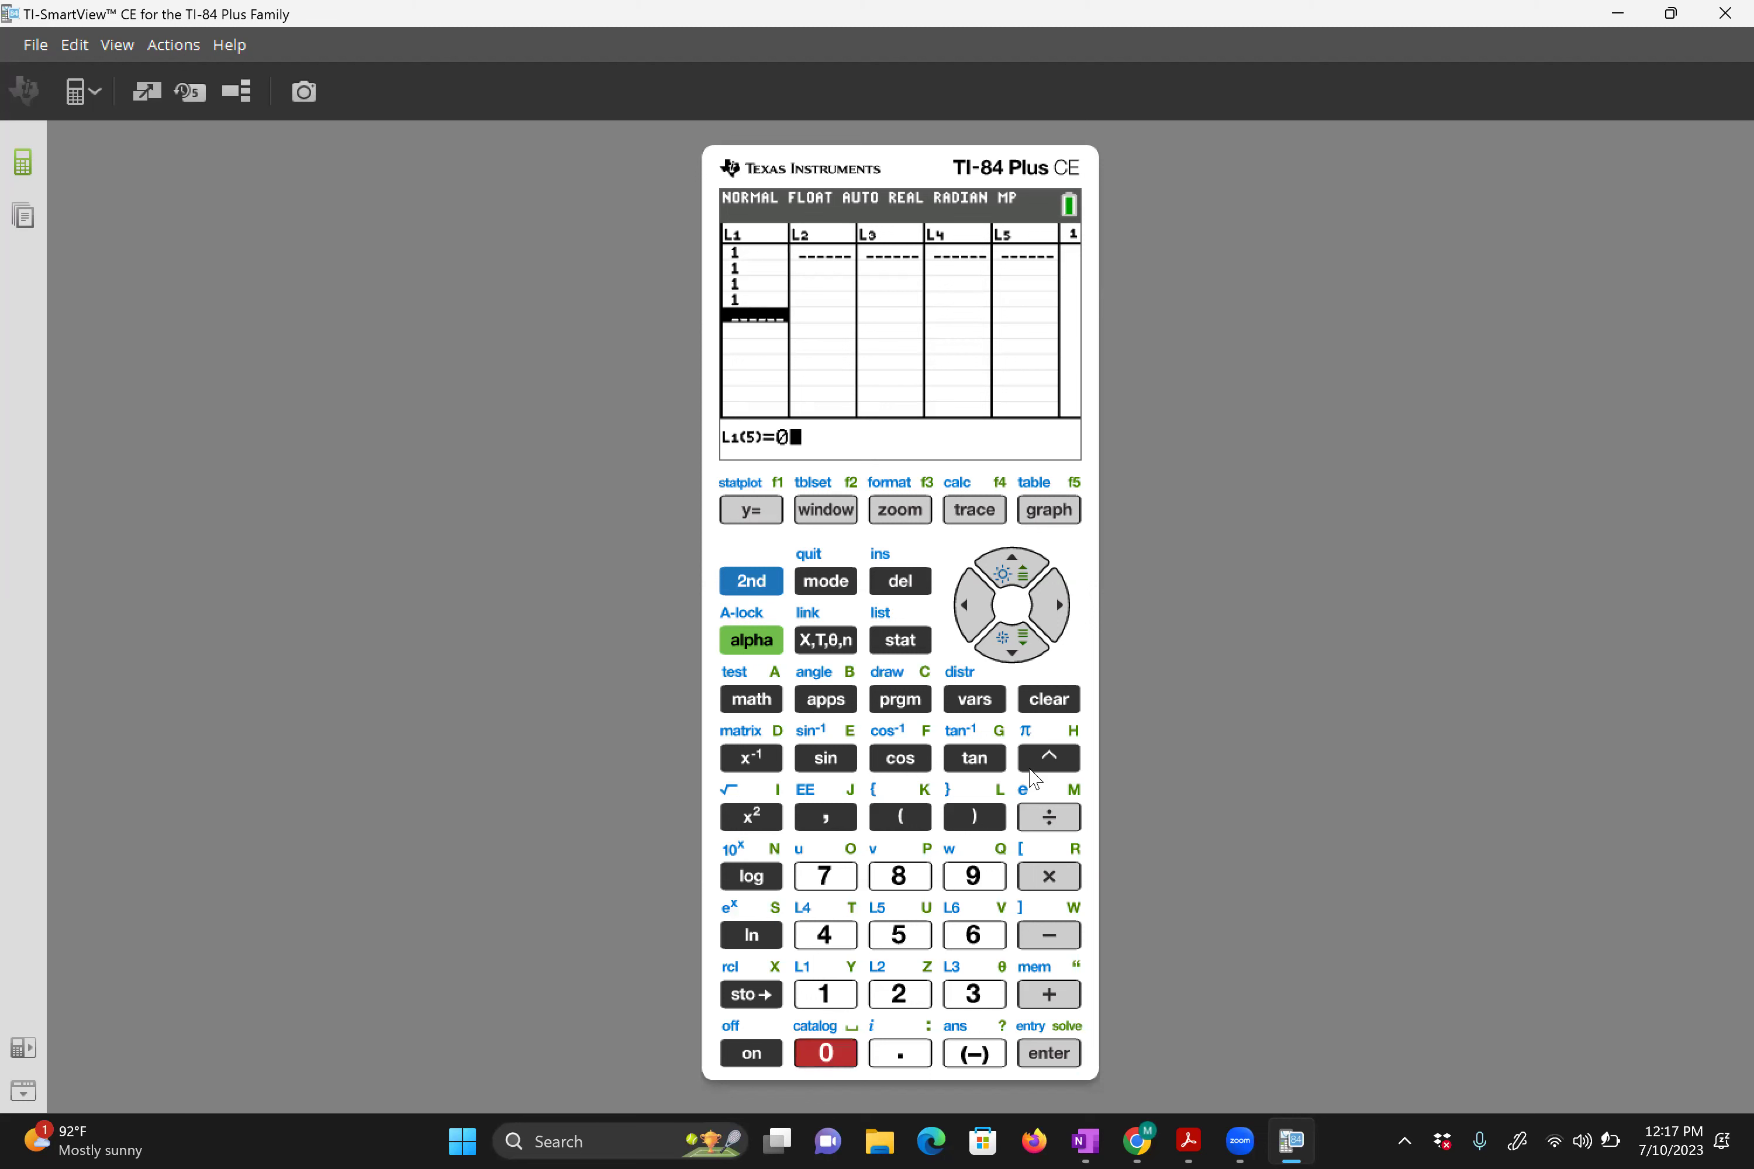
{"action": "key", "text": "Return"}
{"action": "type", "text": "0"}
{"action": "key", "text": "Return"}
{"action": "type", "text": "0"}
{"action": "key", "text": "Return"}
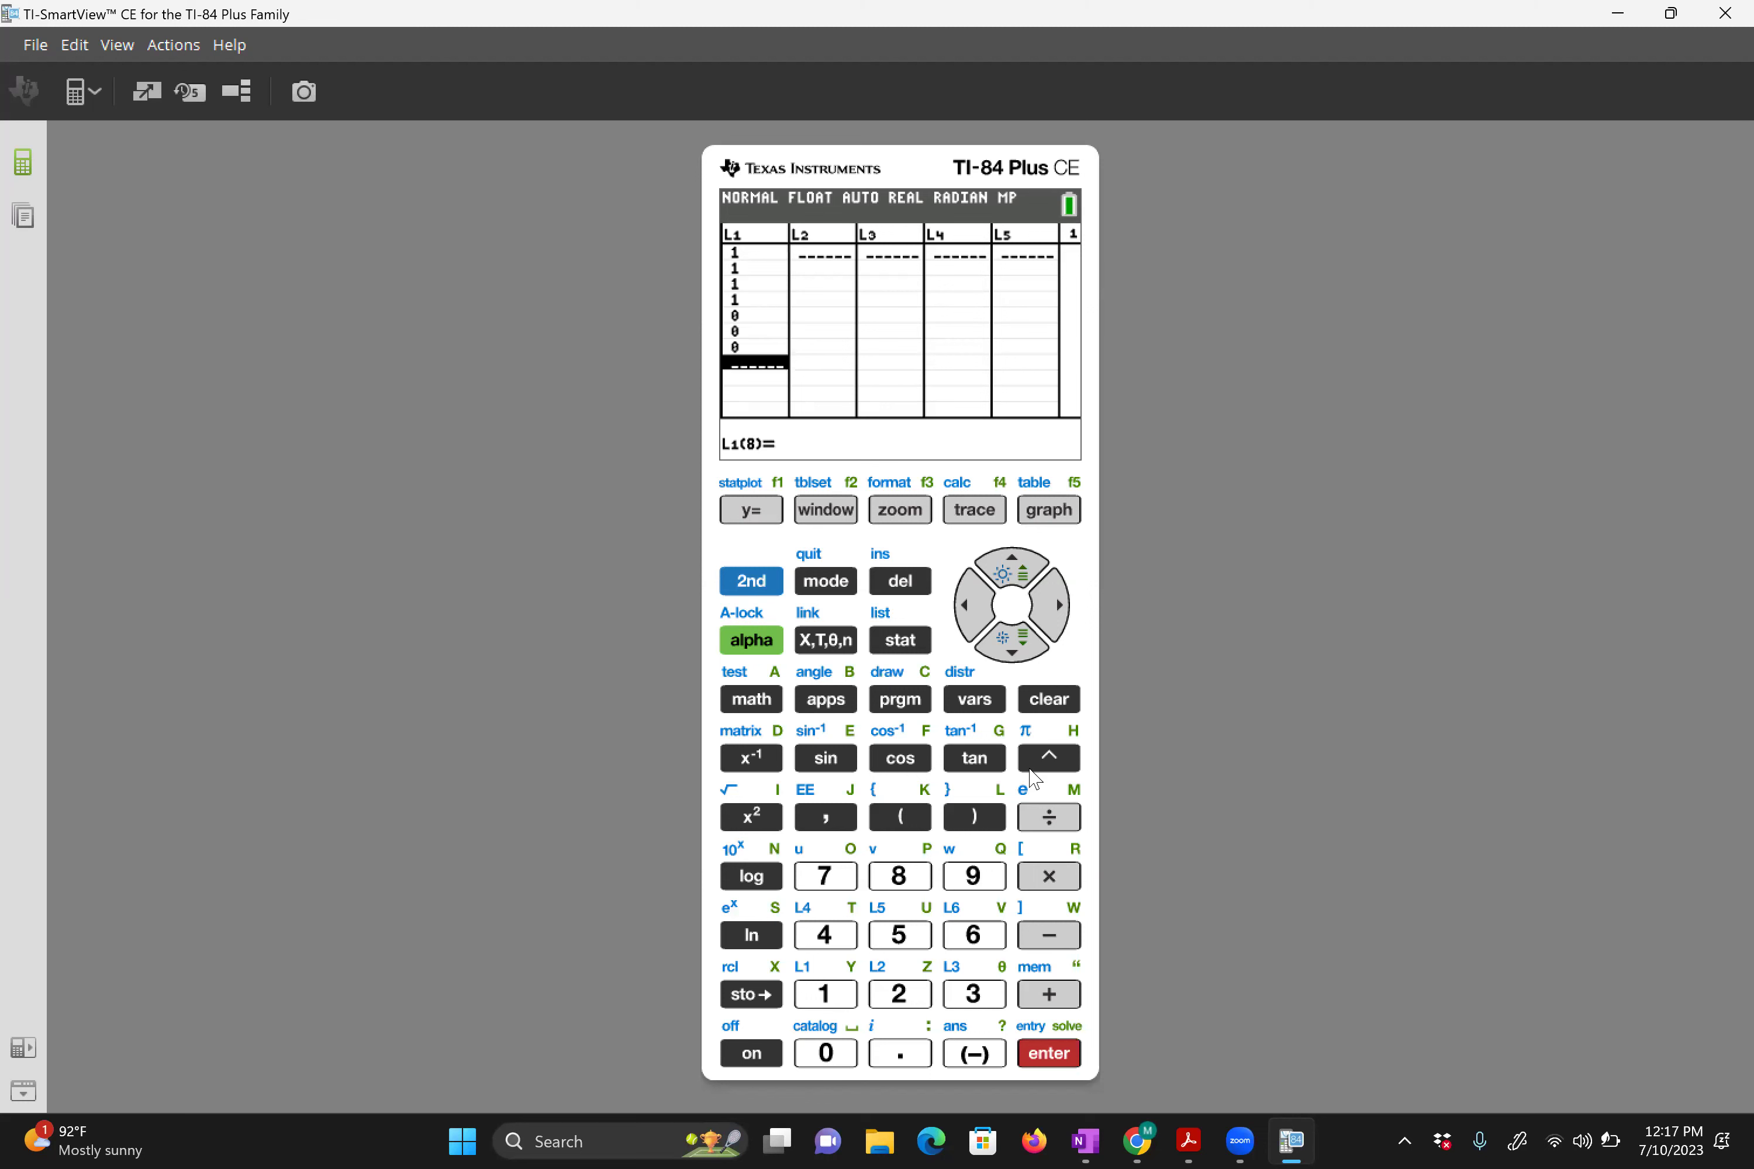
{"action": "type", "text": "0"}
{"action": "key", "text": "Return"}
Enter 1,1,0,0,1,1,0,0 into L2
{"action": "key", "text": "Right"}
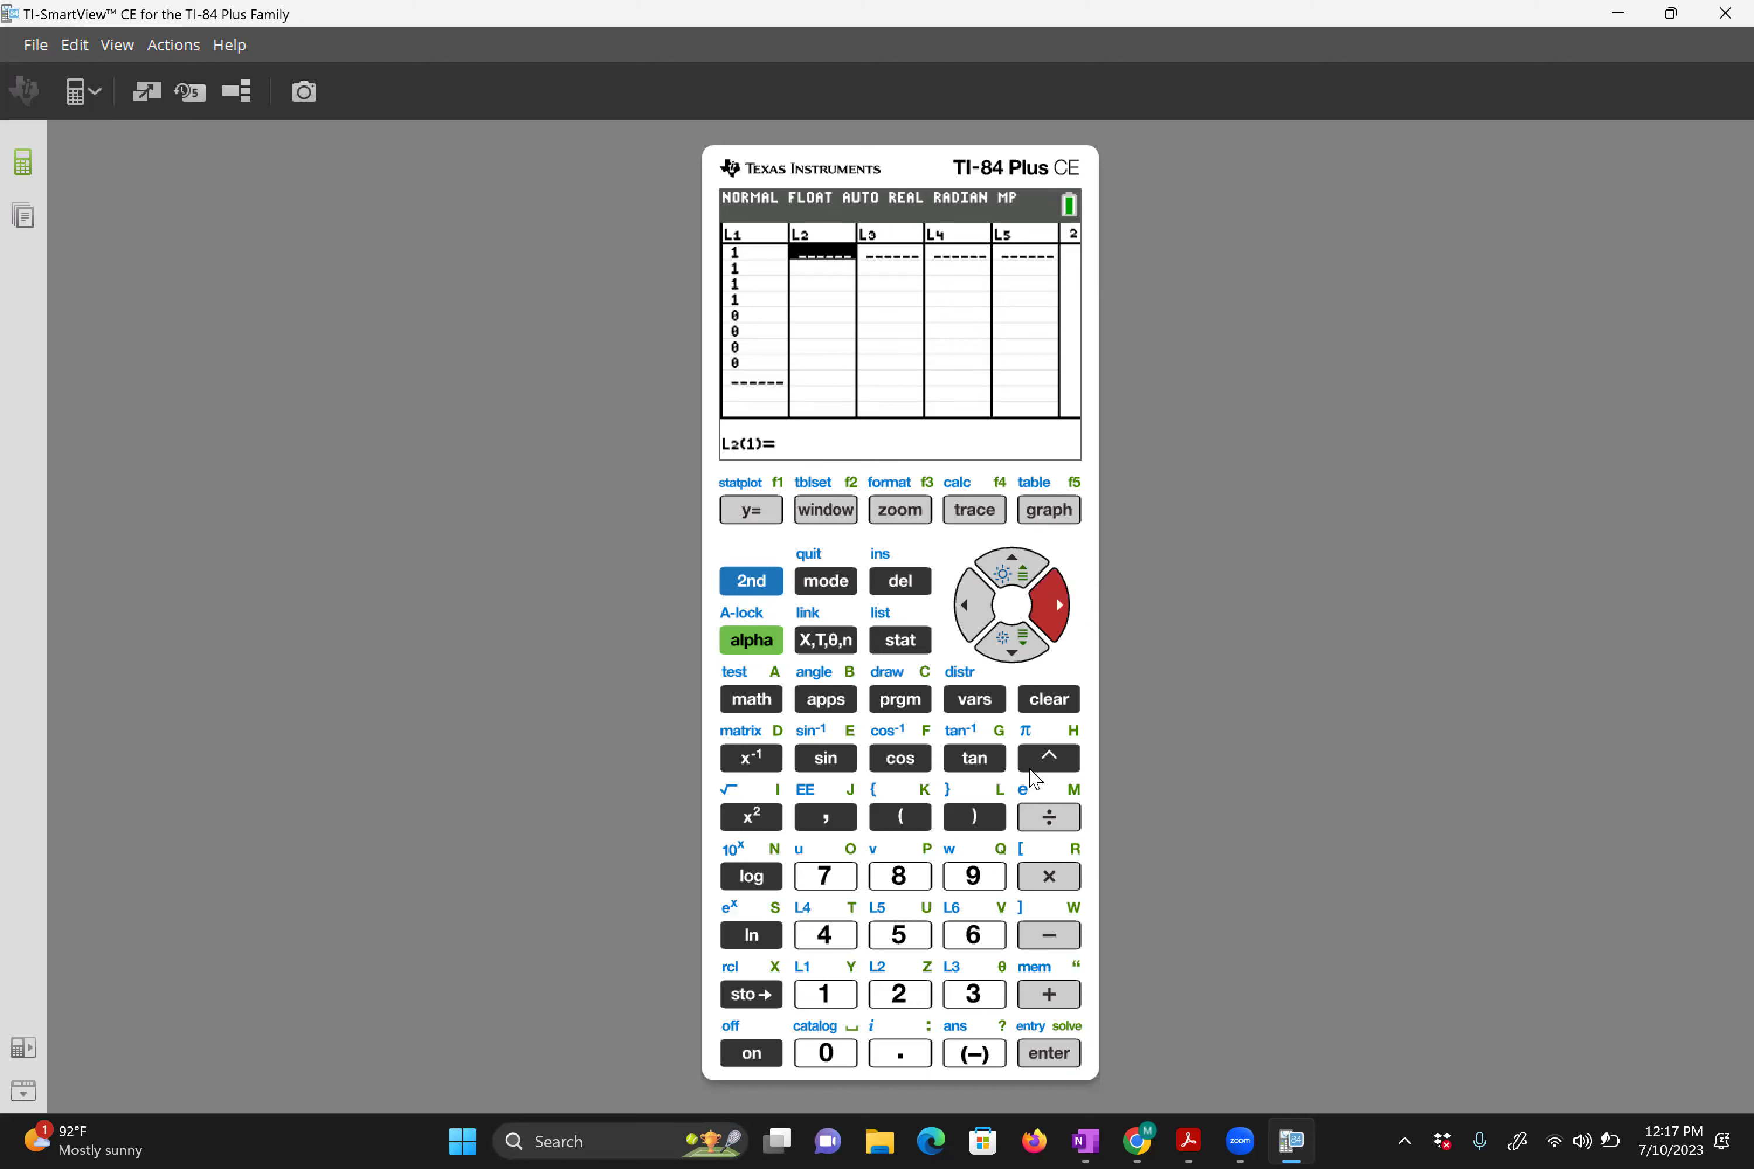
{"action": "type", "text": "1"}
{"action": "key", "text": "Return"}
{"action": "type", "text": "1"}
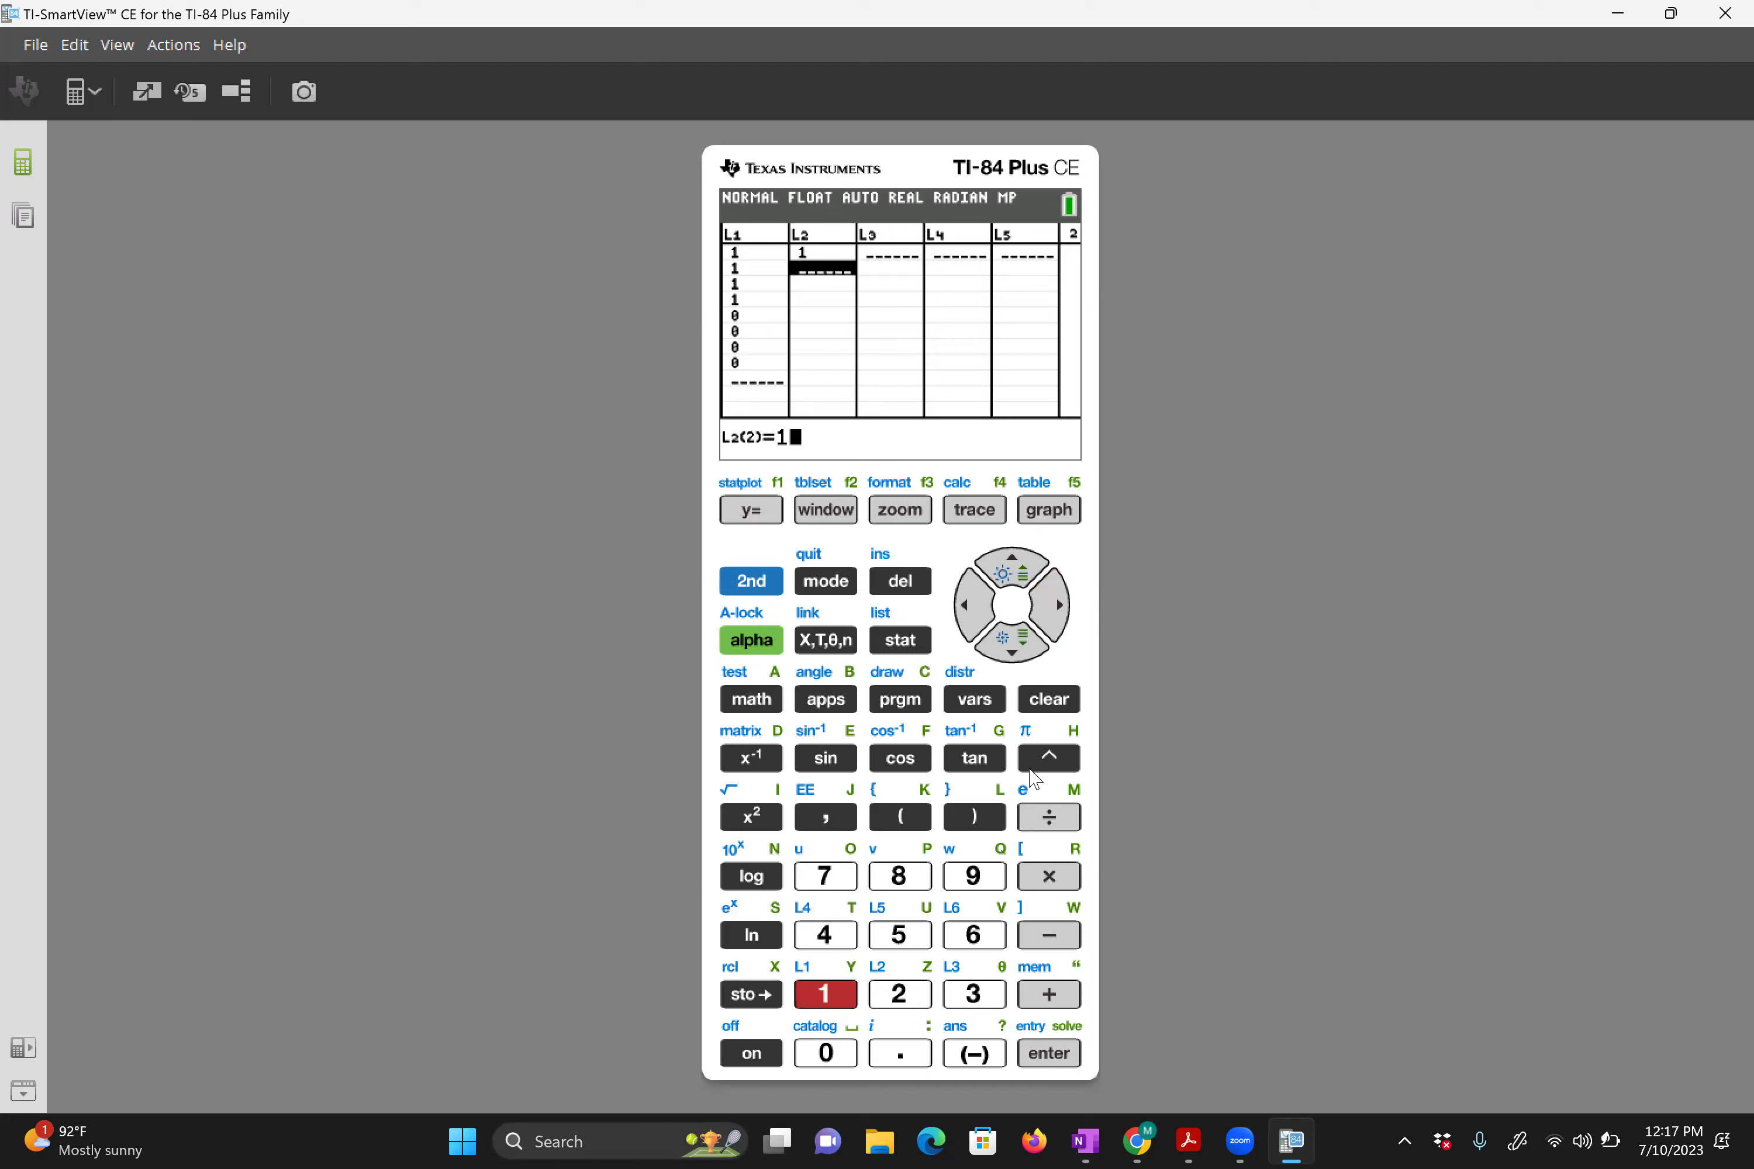
{"action": "key", "text": "Return"}
{"action": "type", "text": "0"}
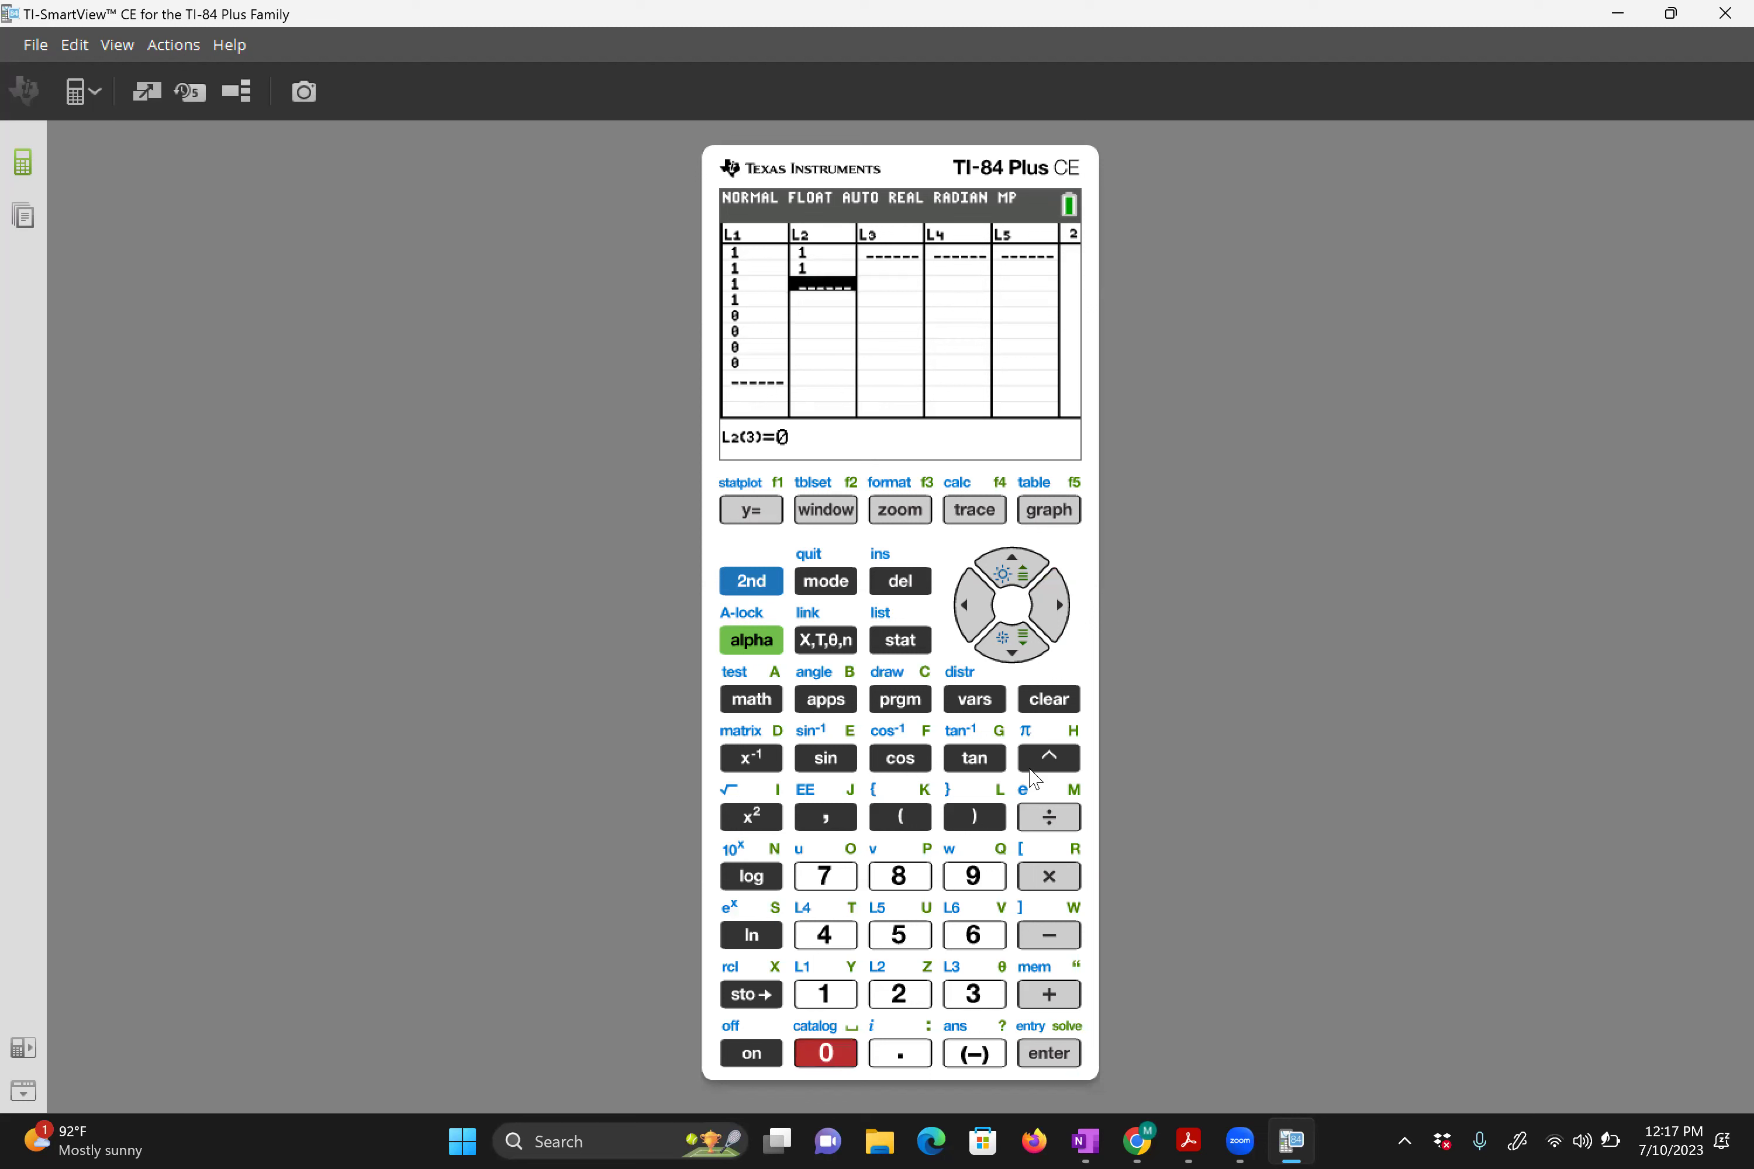
{"action": "key", "text": "Return"}
{"action": "type", "text": "0"}
{"action": "key", "text": "Return"}
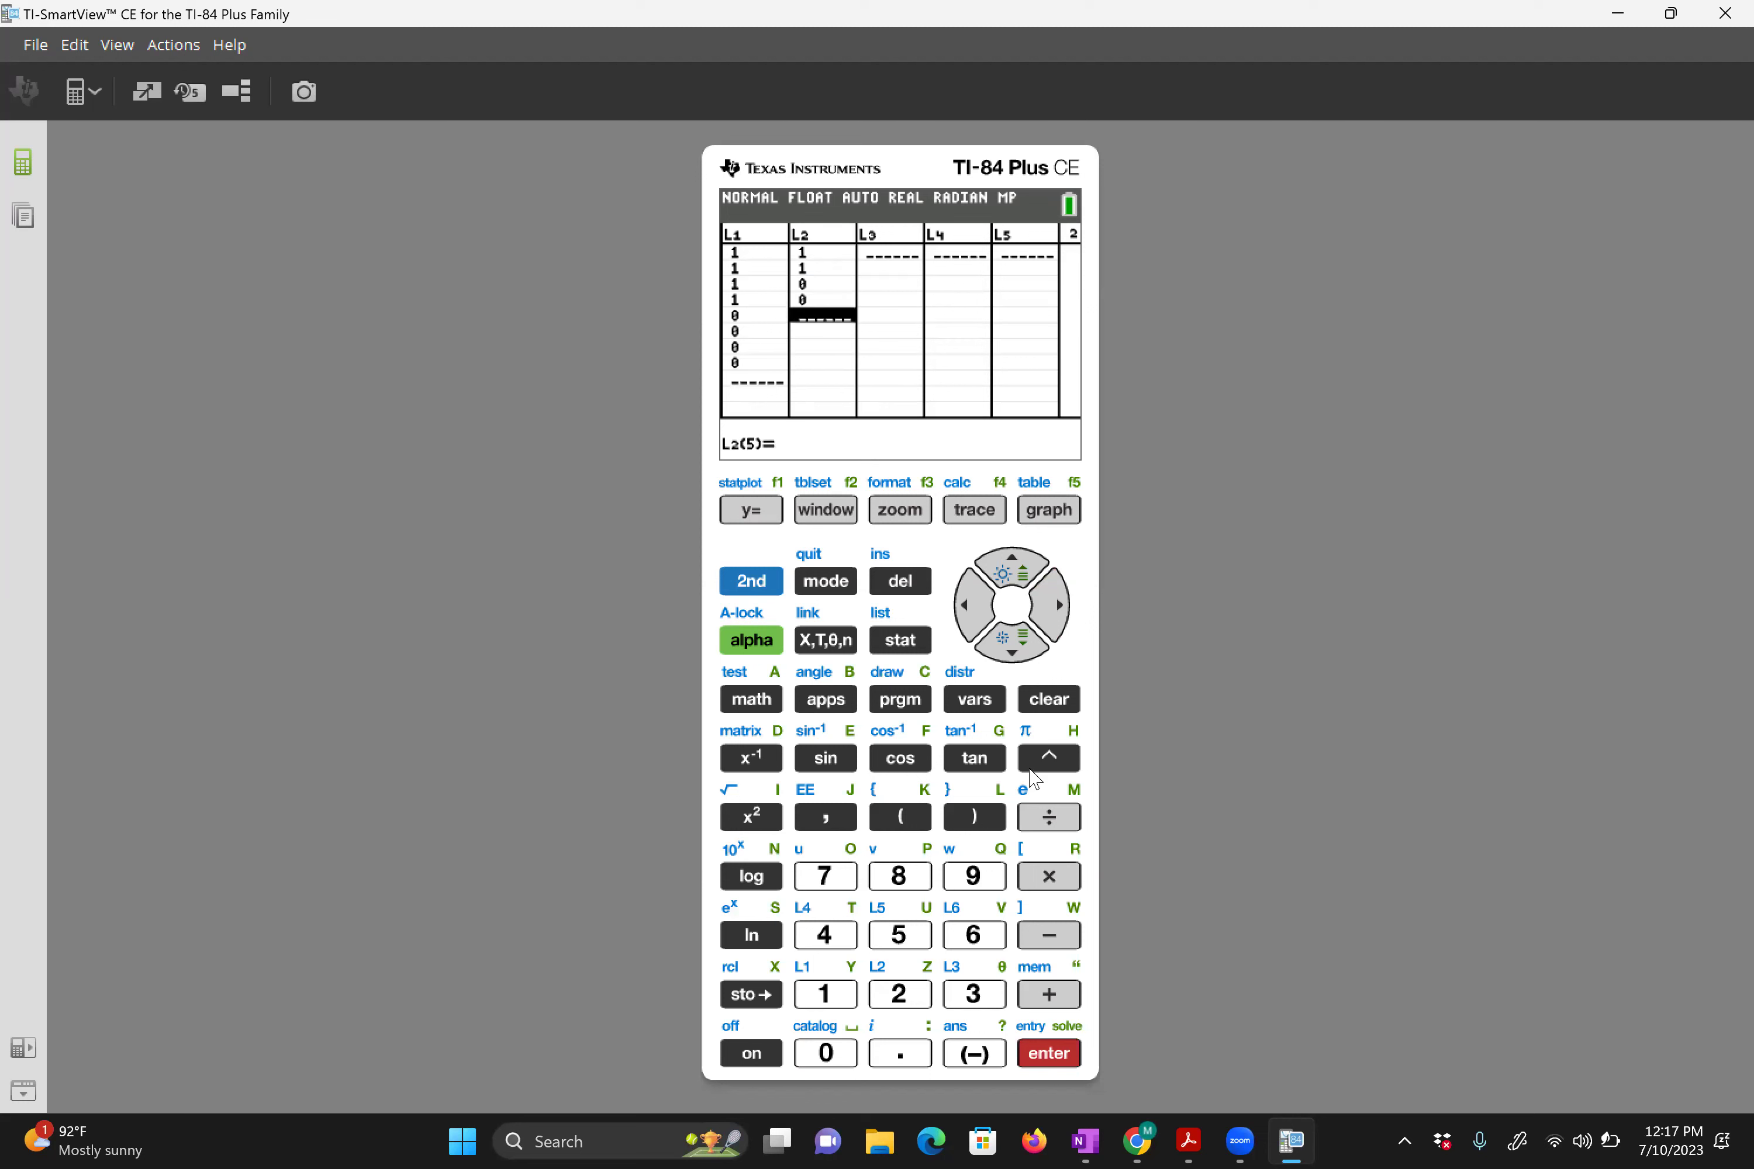
{"action": "type", "text": "1"}
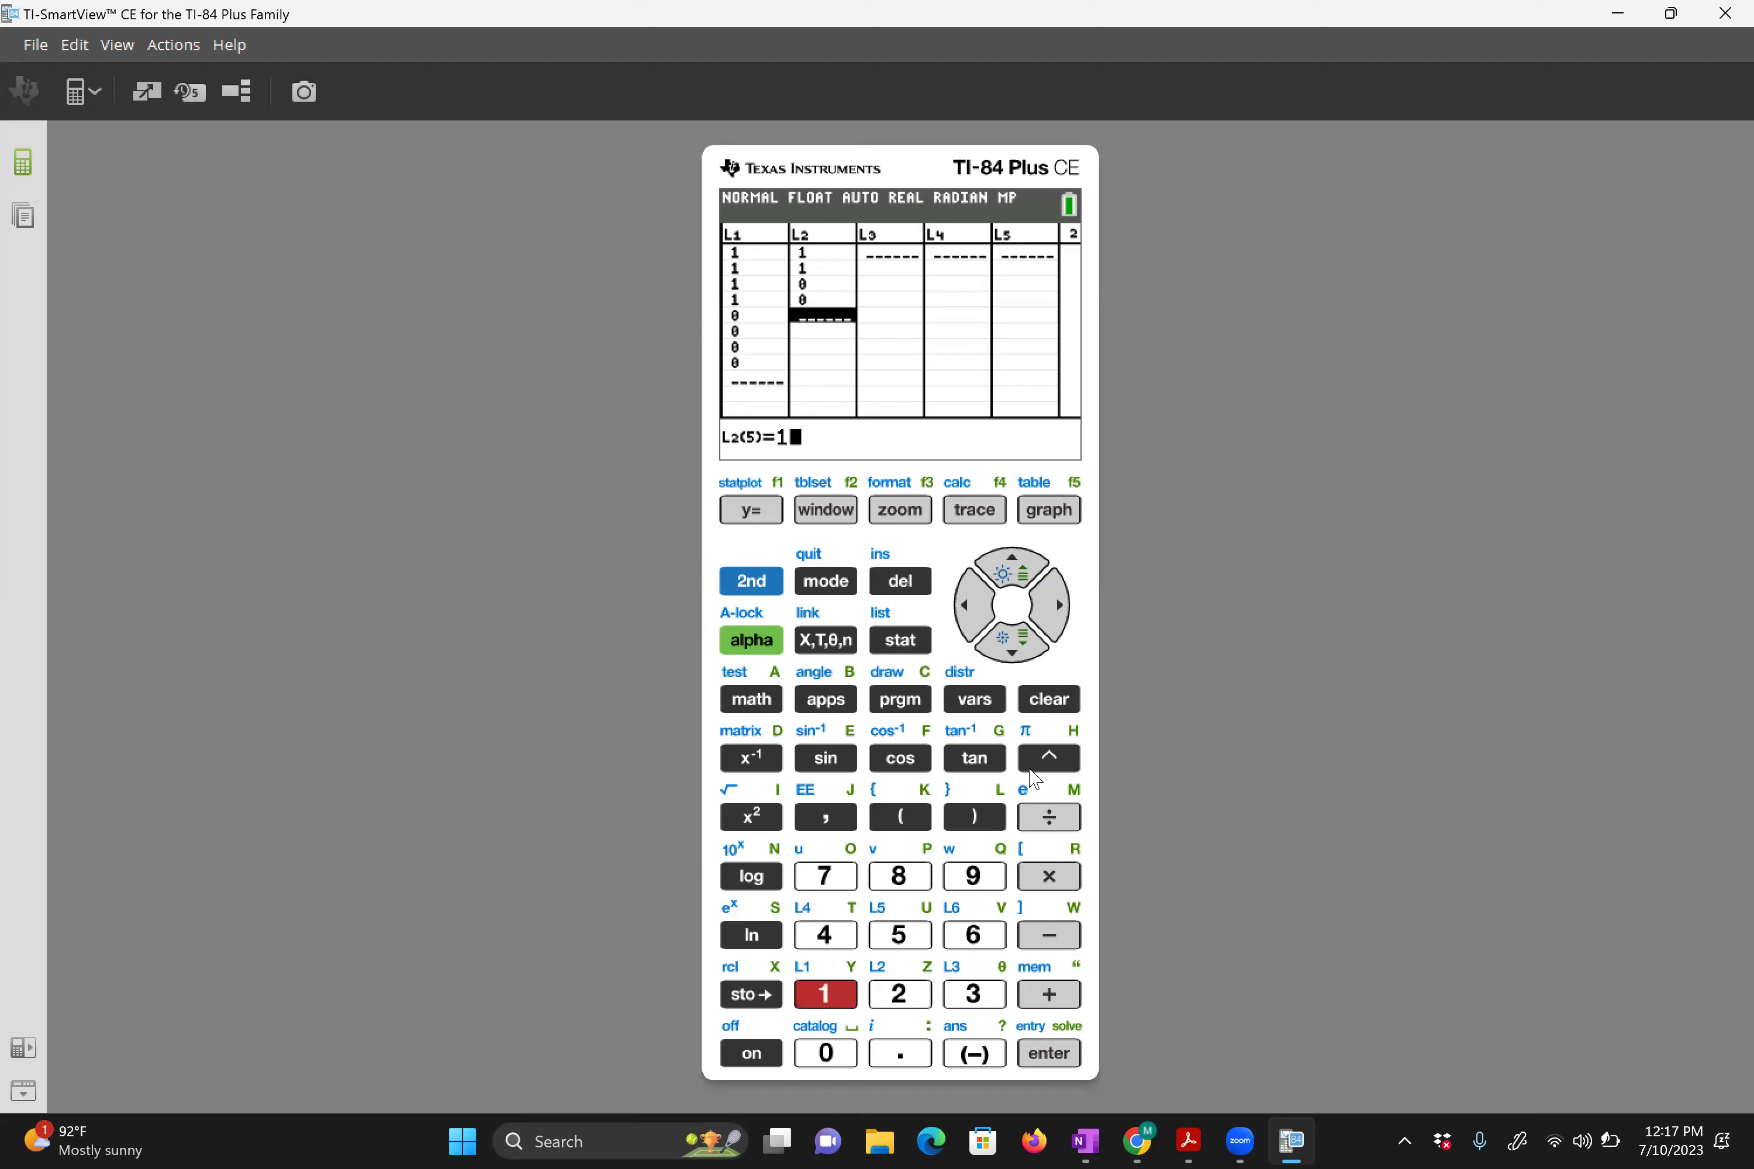
{"action": "key", "text": "Return"}
{"action": "type", "text": "1"}
{"action": "key", "text": "Return"}
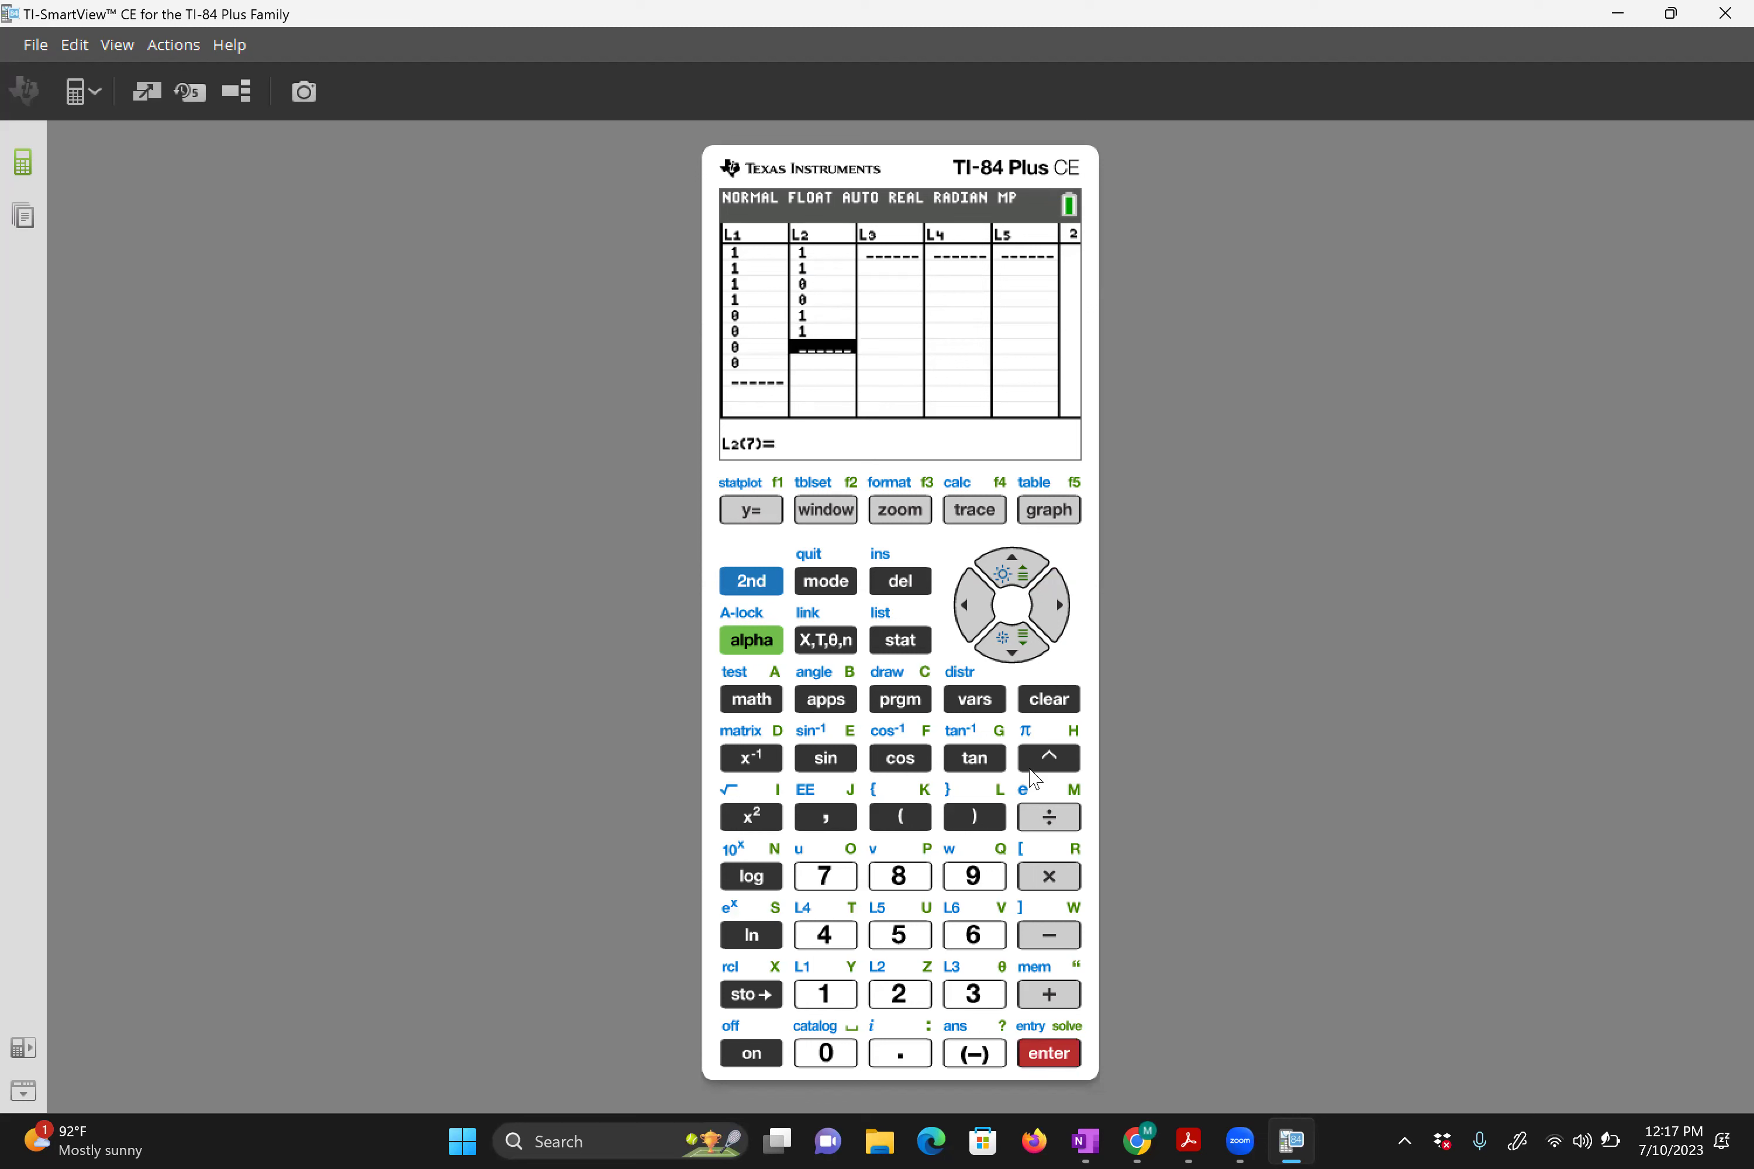
{"action": "type", "text": "0"}
{"action": "key", "text": "Return"}
{"action": "type", "text": "0"}
{"action": "key", "text": "Return"}
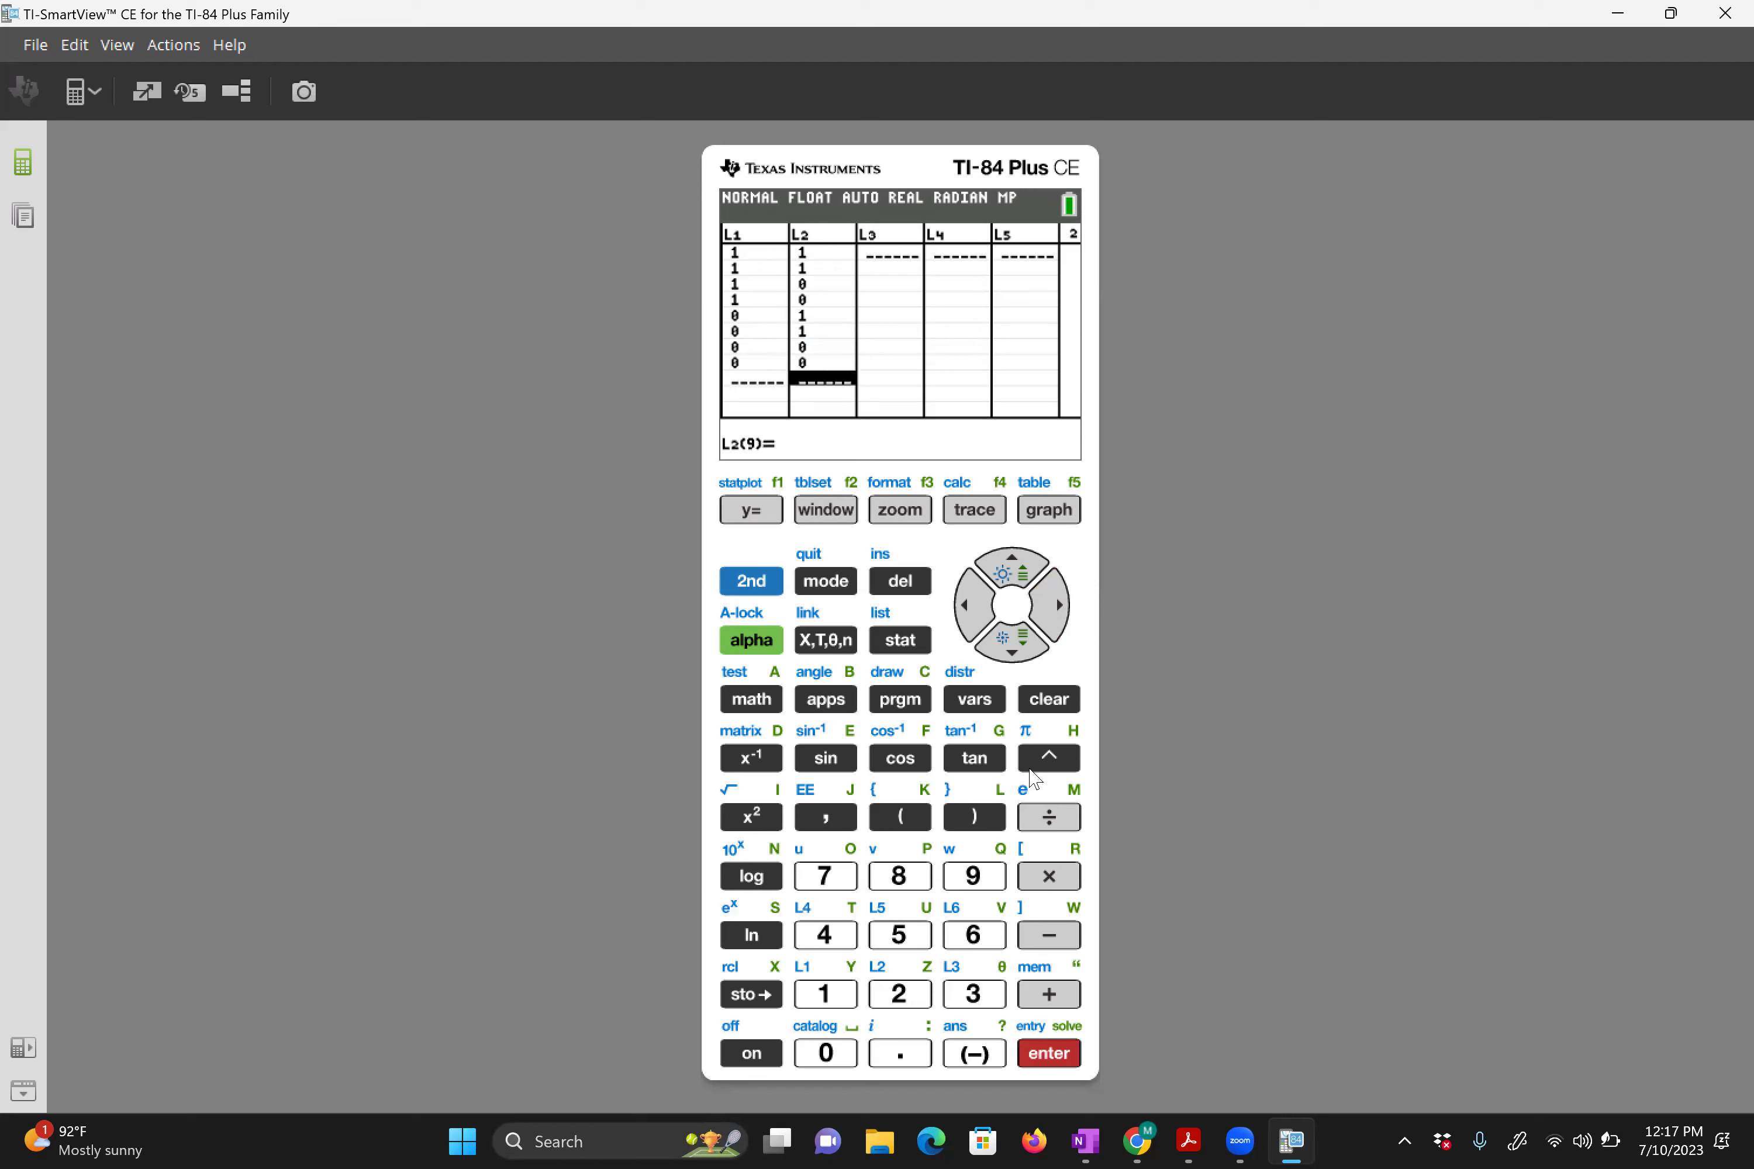
Enter 1,0,1,0,1,0,1,0 into L3 and move to the L4 header
{"action": "key", "text": "Right"}
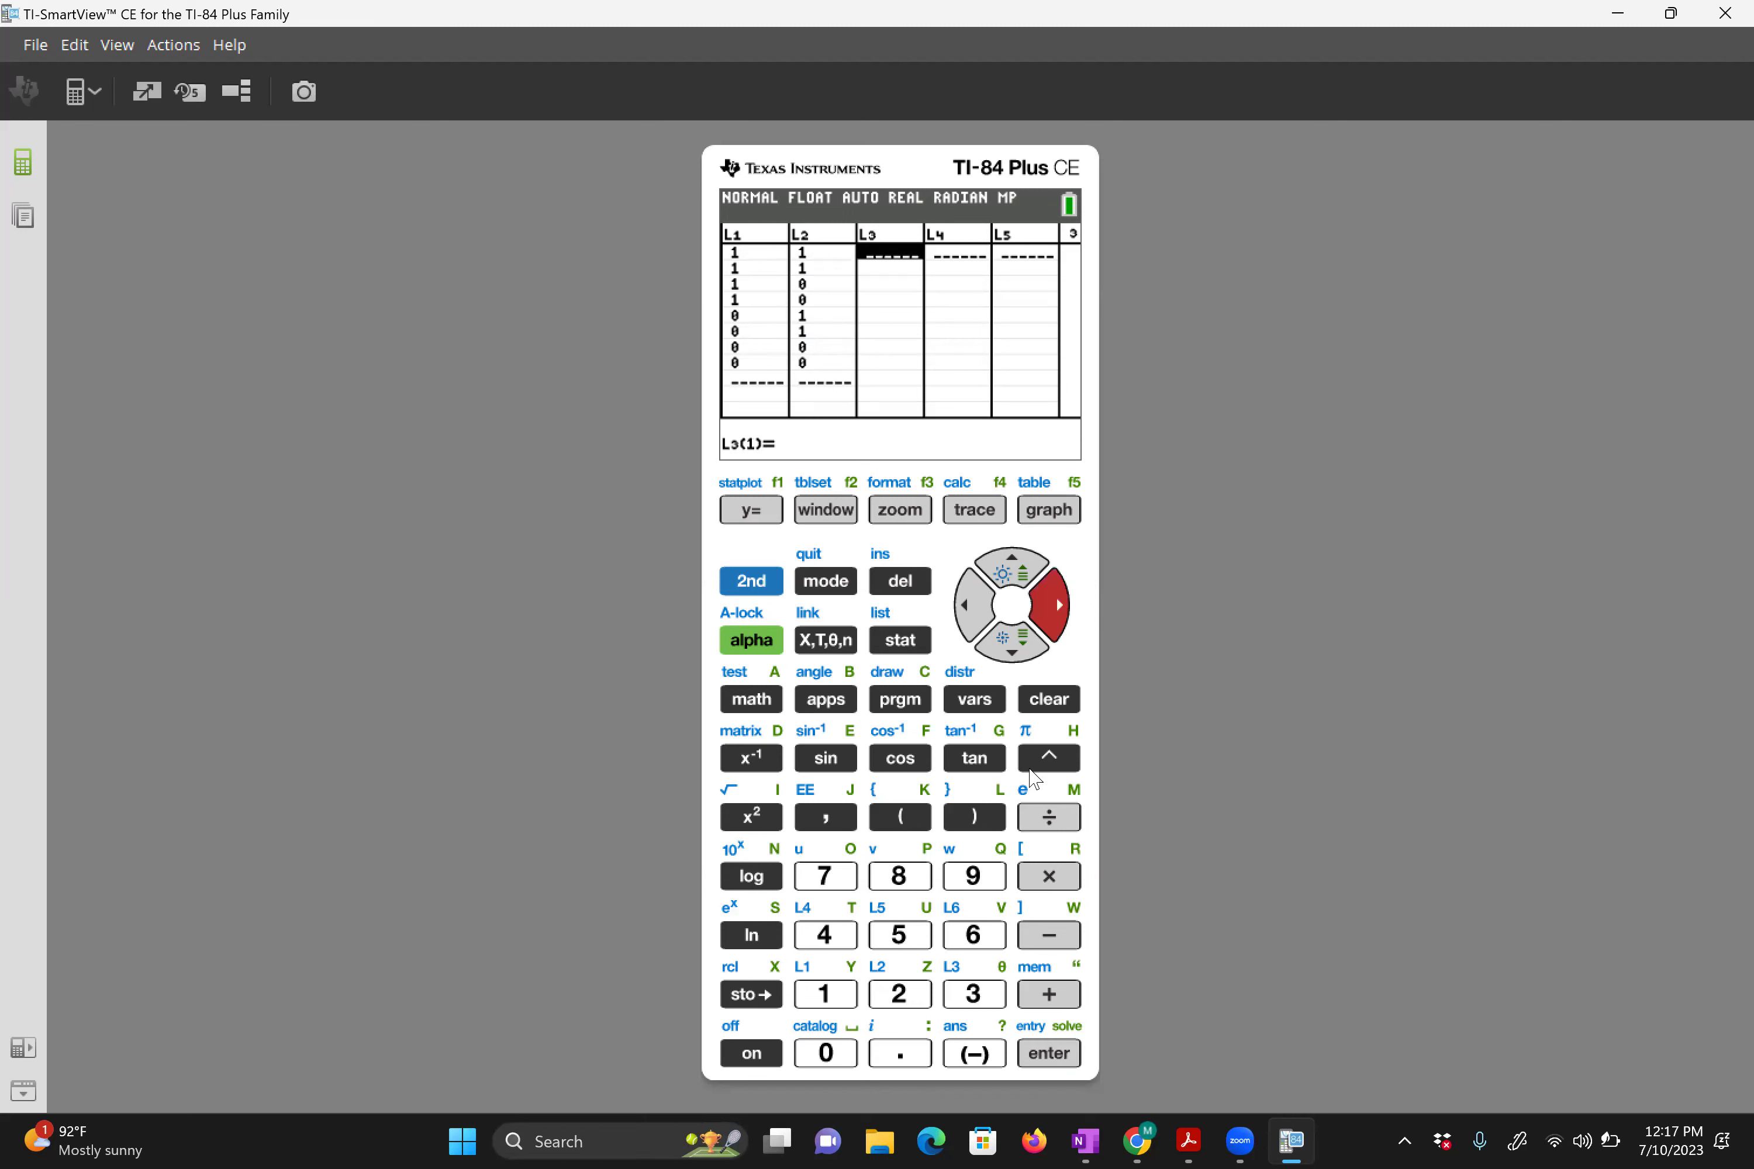
{"action": "type", "text": "1"}
{"action": "key", "text": "Return"}
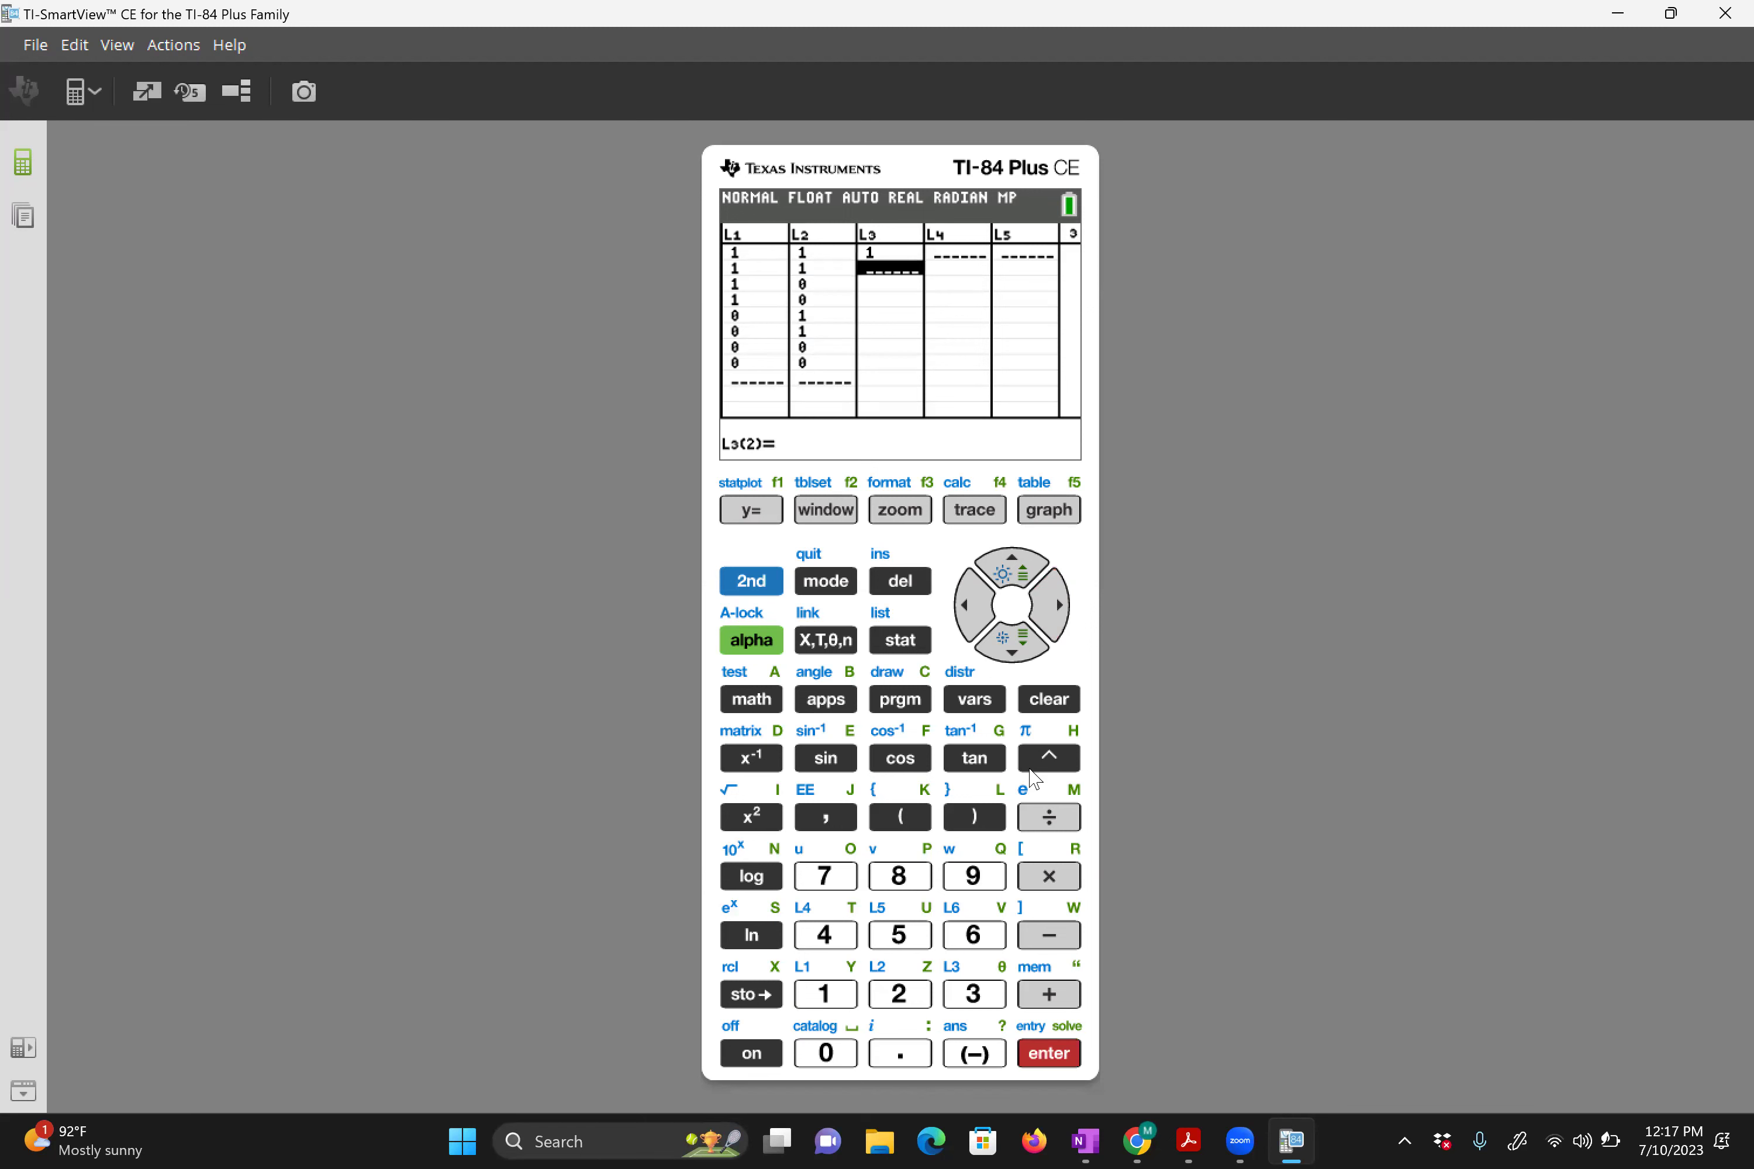
{"action": "type", "text": "0"}
{"action": "key", "text": "Return"}
{"action": "type", "text": "1"}
{"action": "key", "text": "Return"}
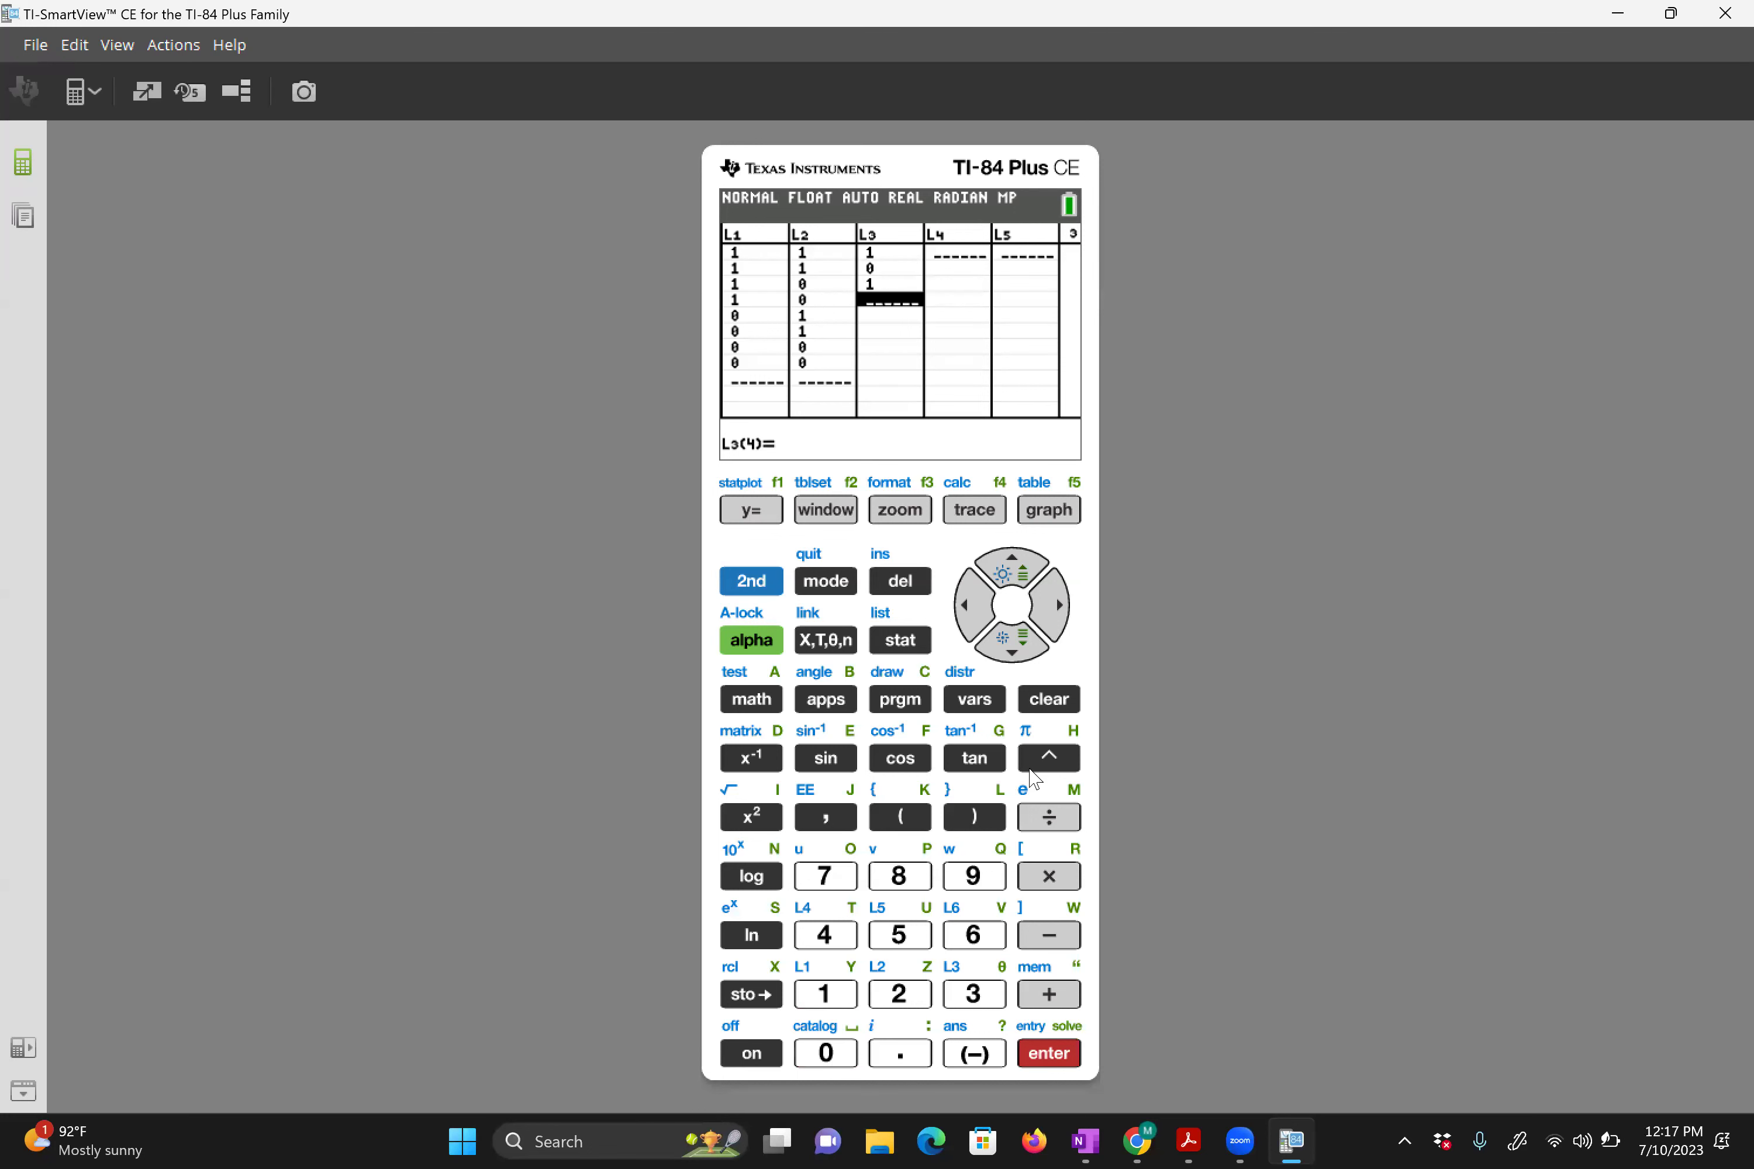
{"action": "type", "text": "0"}
{"action": "key", "text": "Return"}
{"action": "type", "text": "1"}
{"action": "key", "text": "Return"}
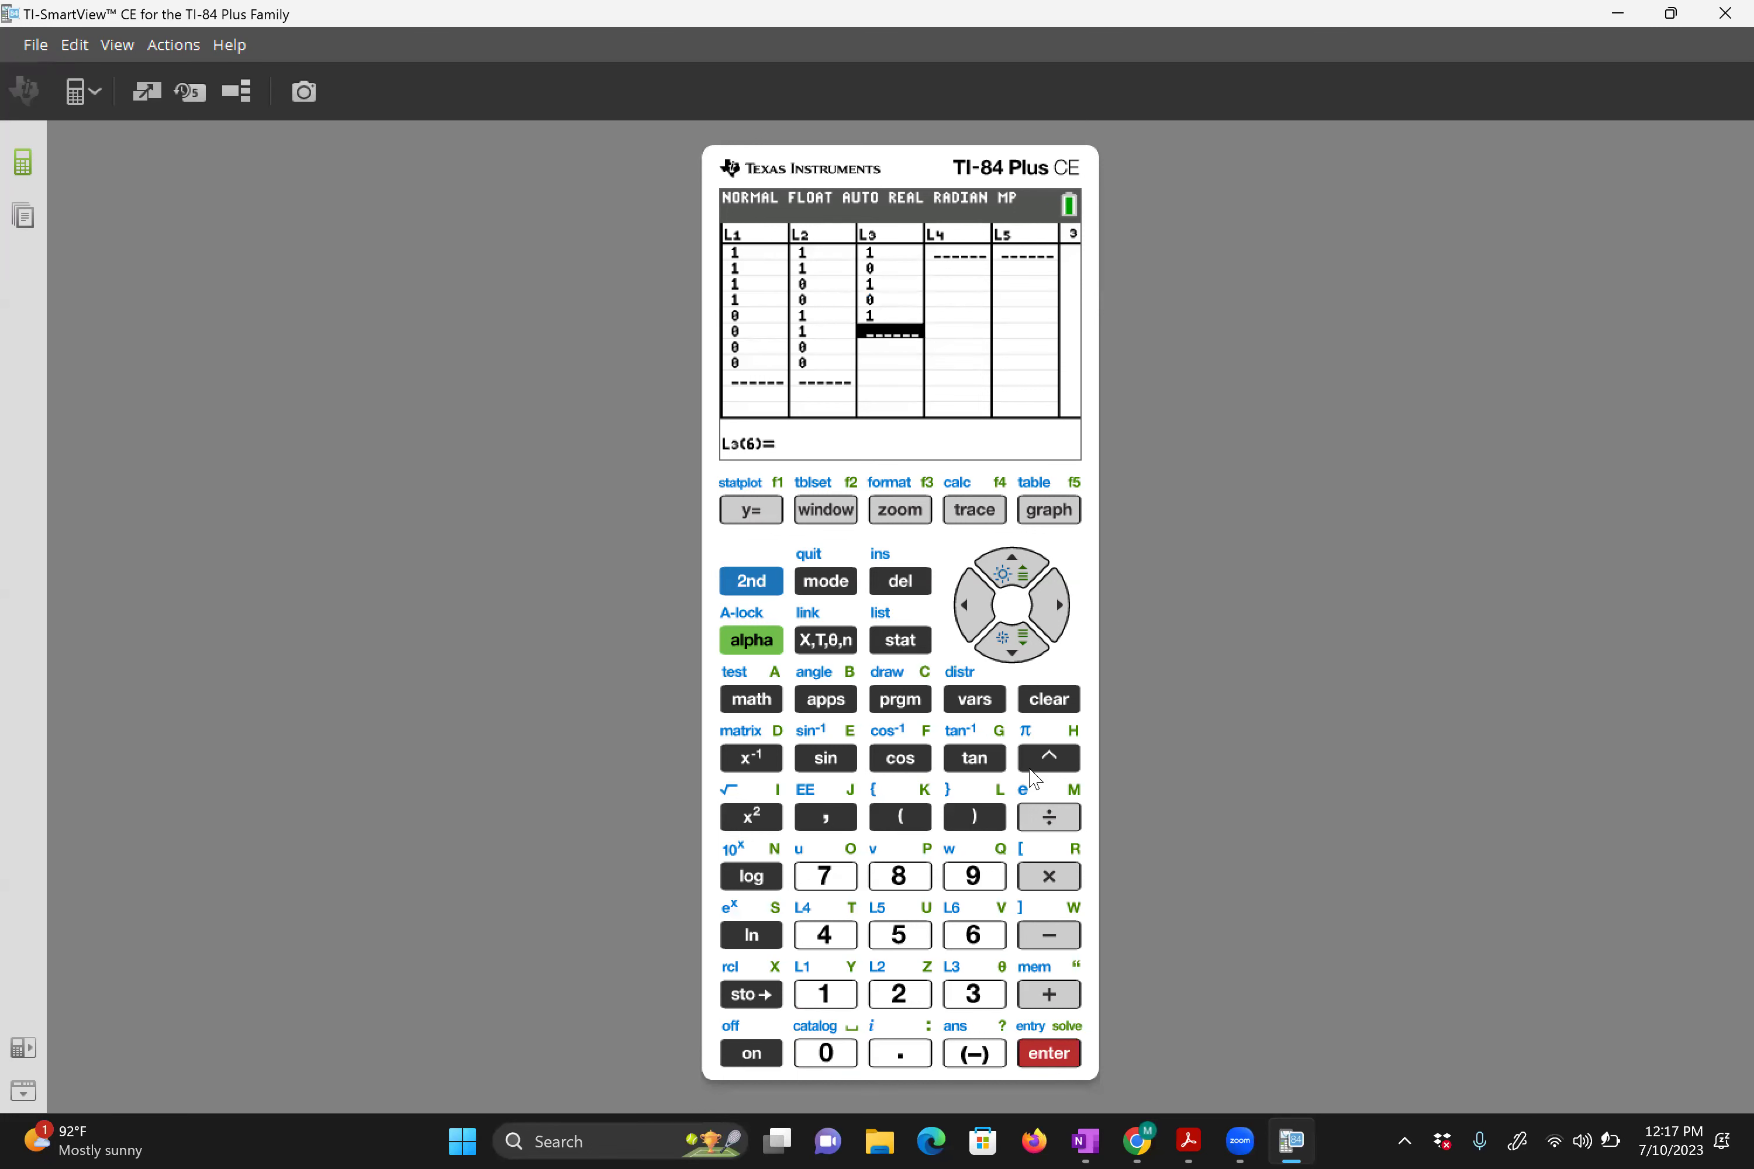
{"action": "type", "text": "0"}
{"action": "key", "text": "Return"}
{"action": "type", "text": "1"}
{"action": "key", "text": "Return"}
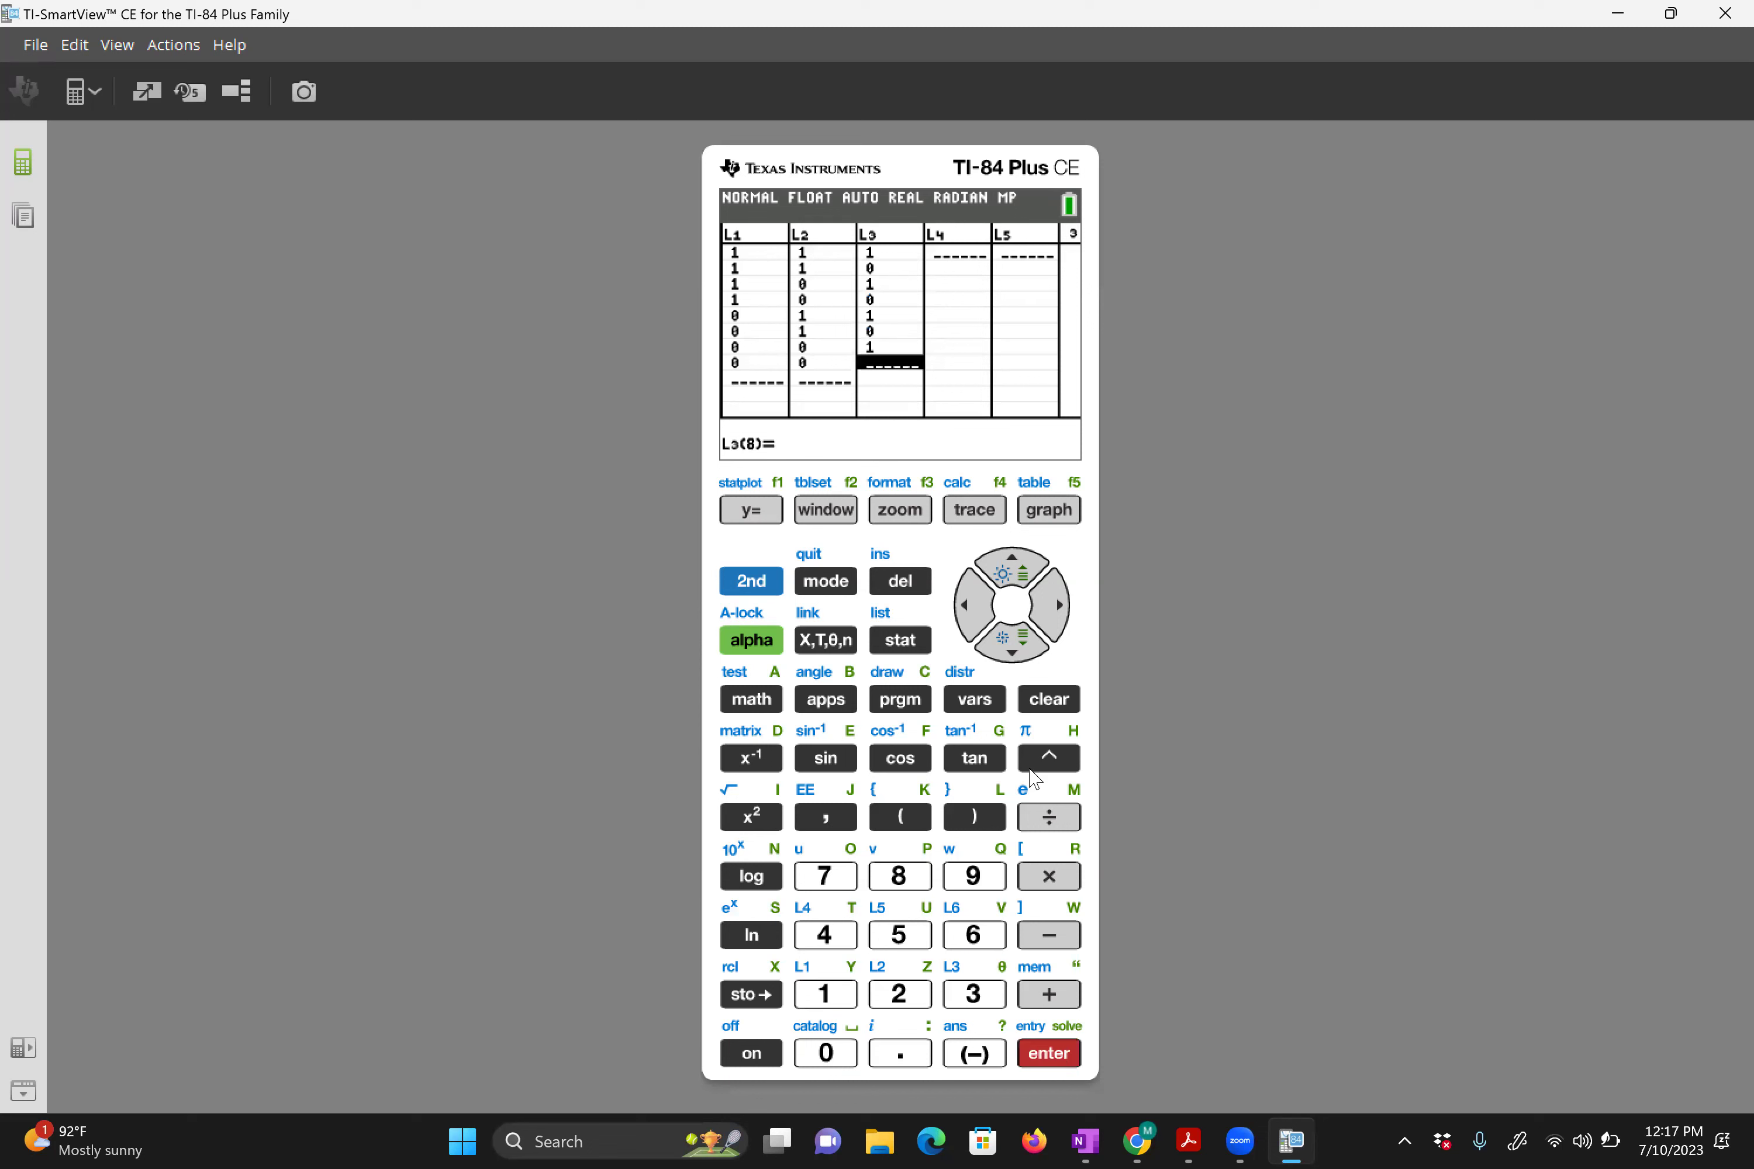
{"action": "type", "text": "0"}
{"action": "key", "text": "Return"}
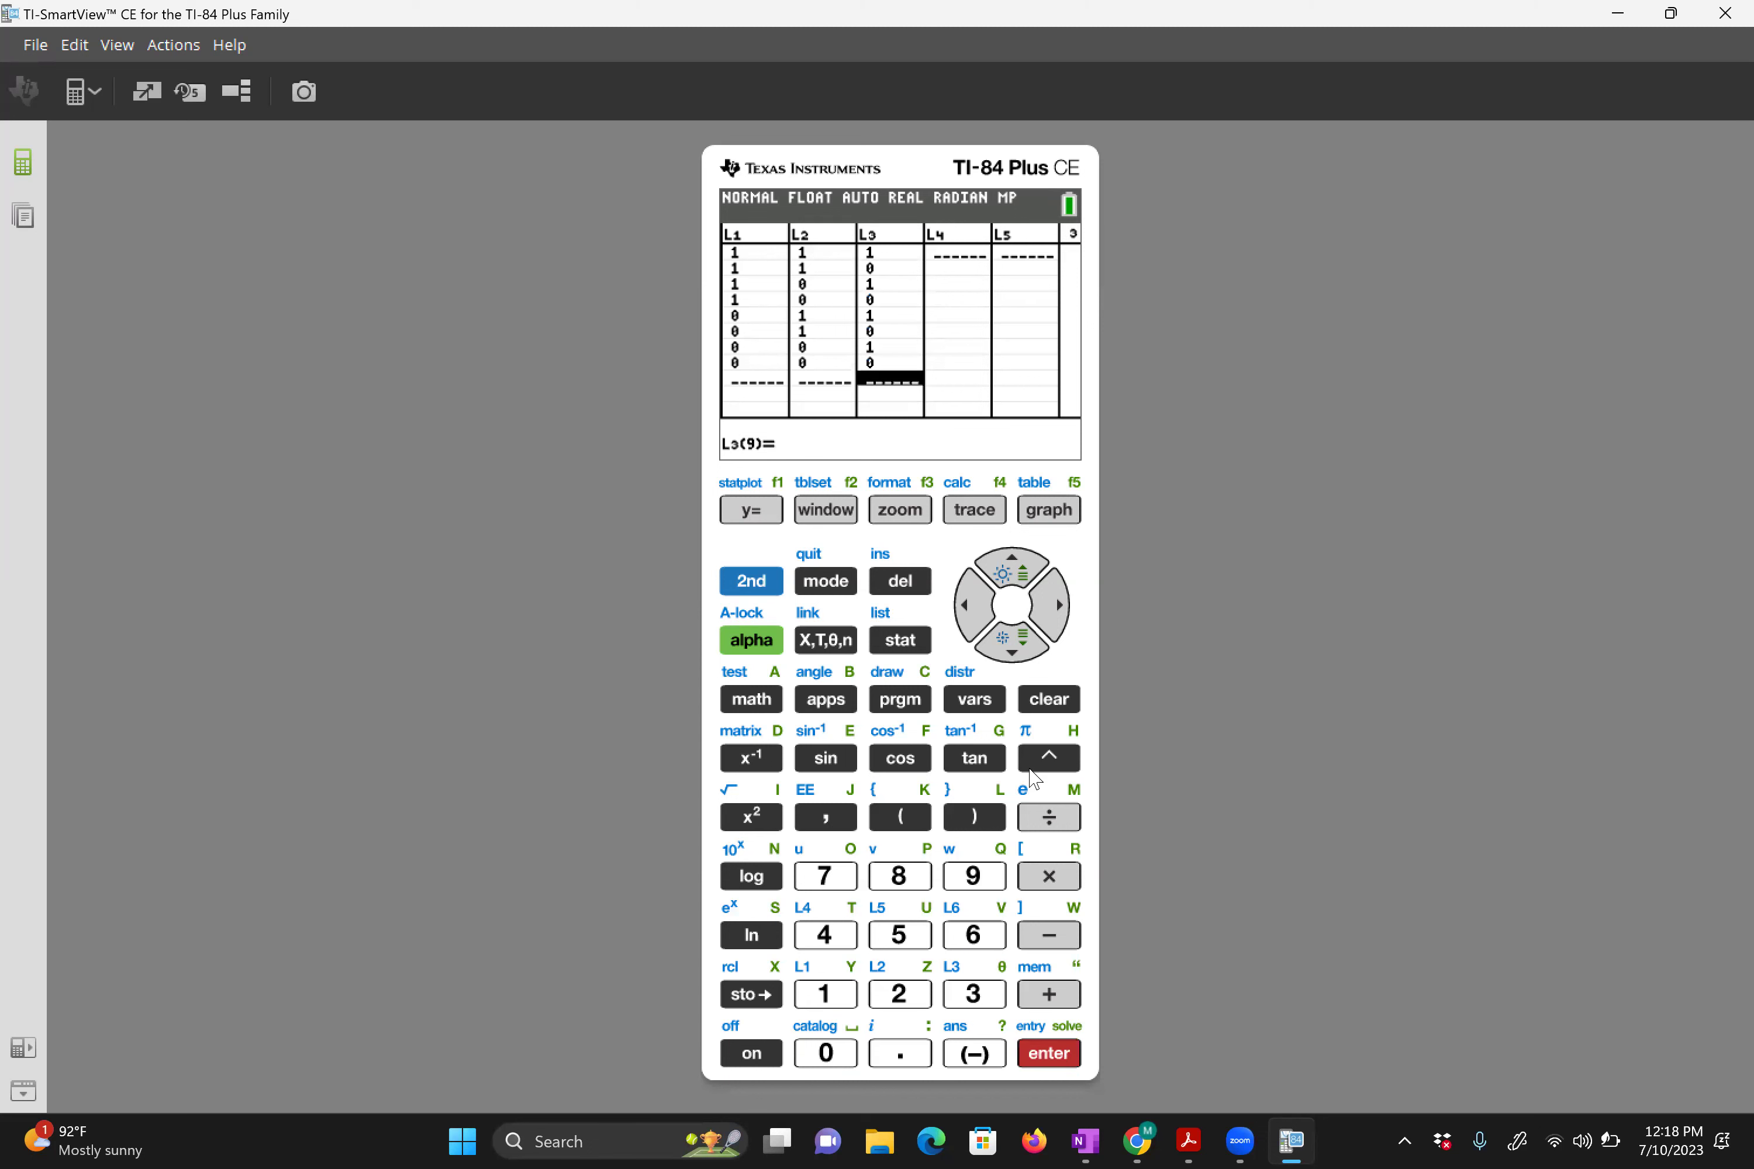
{"action": "key", "text": "Right"}
{"action": "key", "text": "Up"}
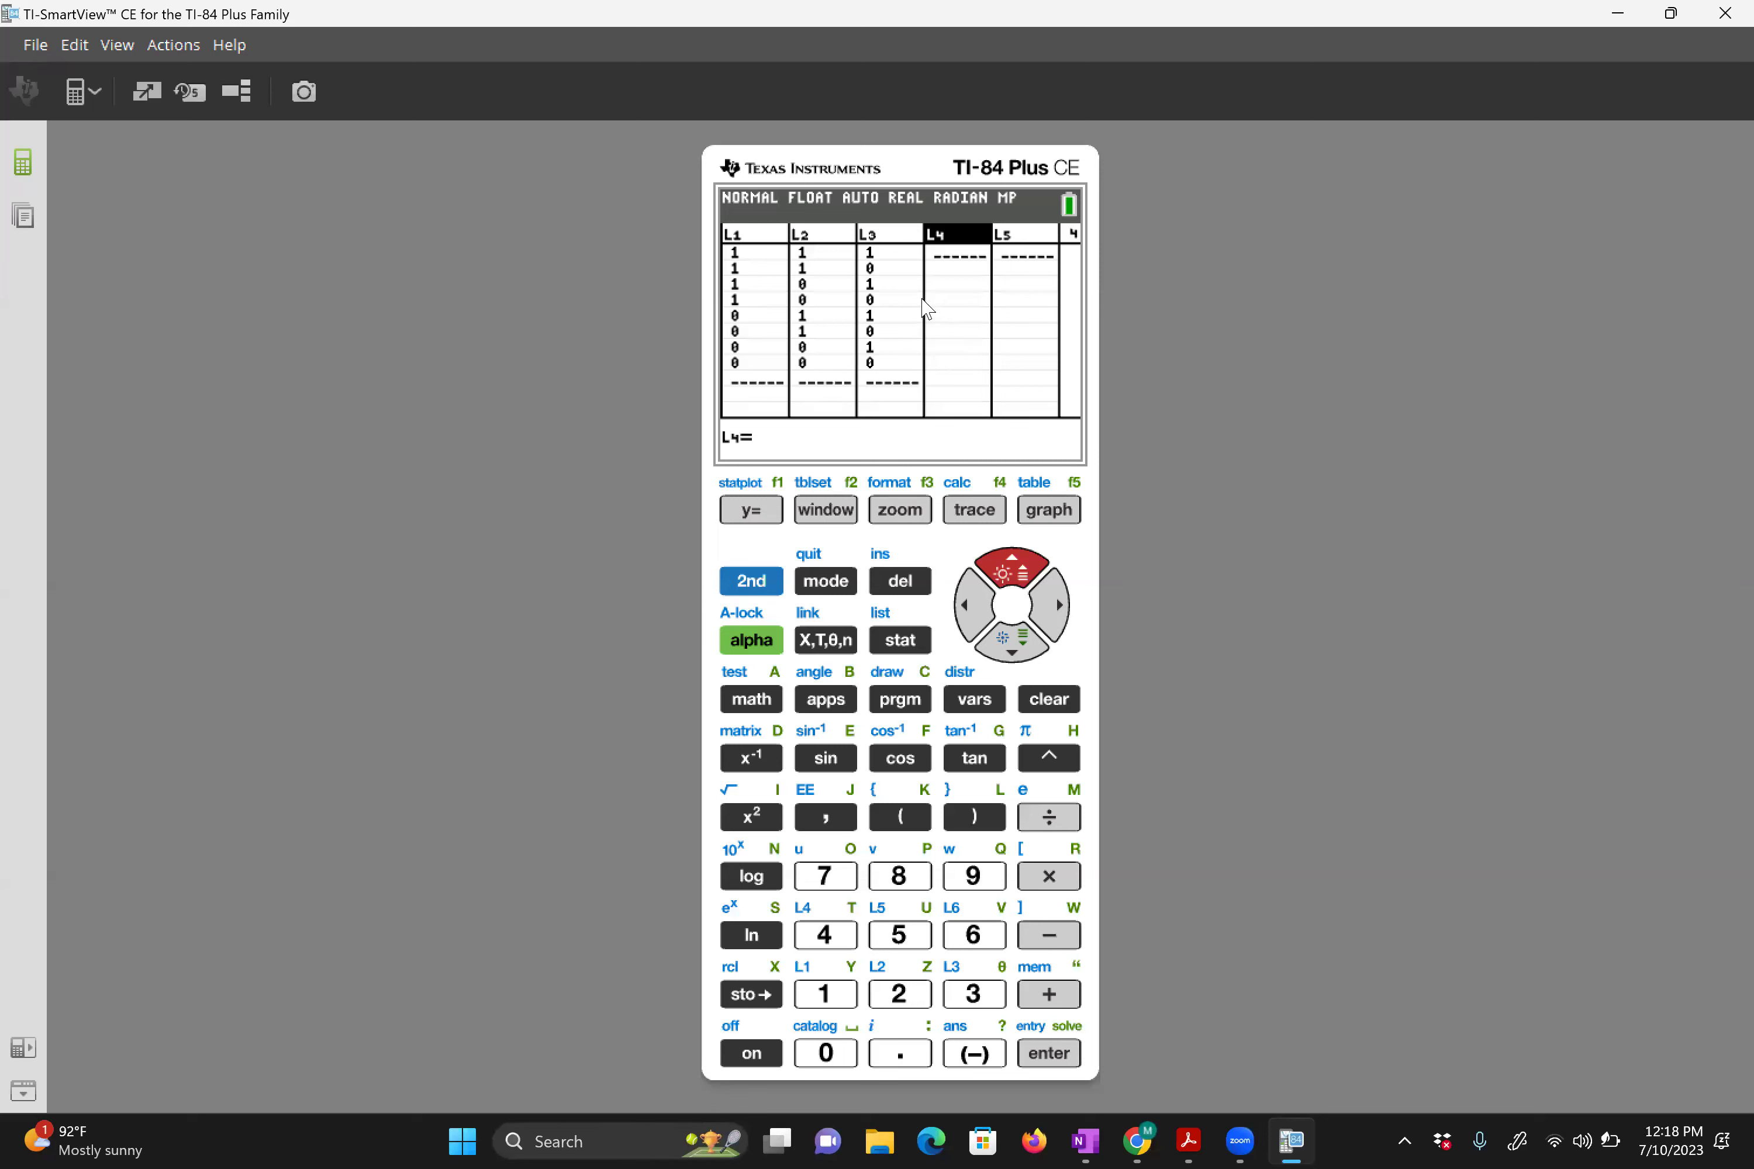
Start the L4 formula with L1, the logic operator and, and an opening parenthesis
{"action": "left_click", "coordinate": [761, 584]}
{"action": "left_click", "coordinate": [838, 995]}
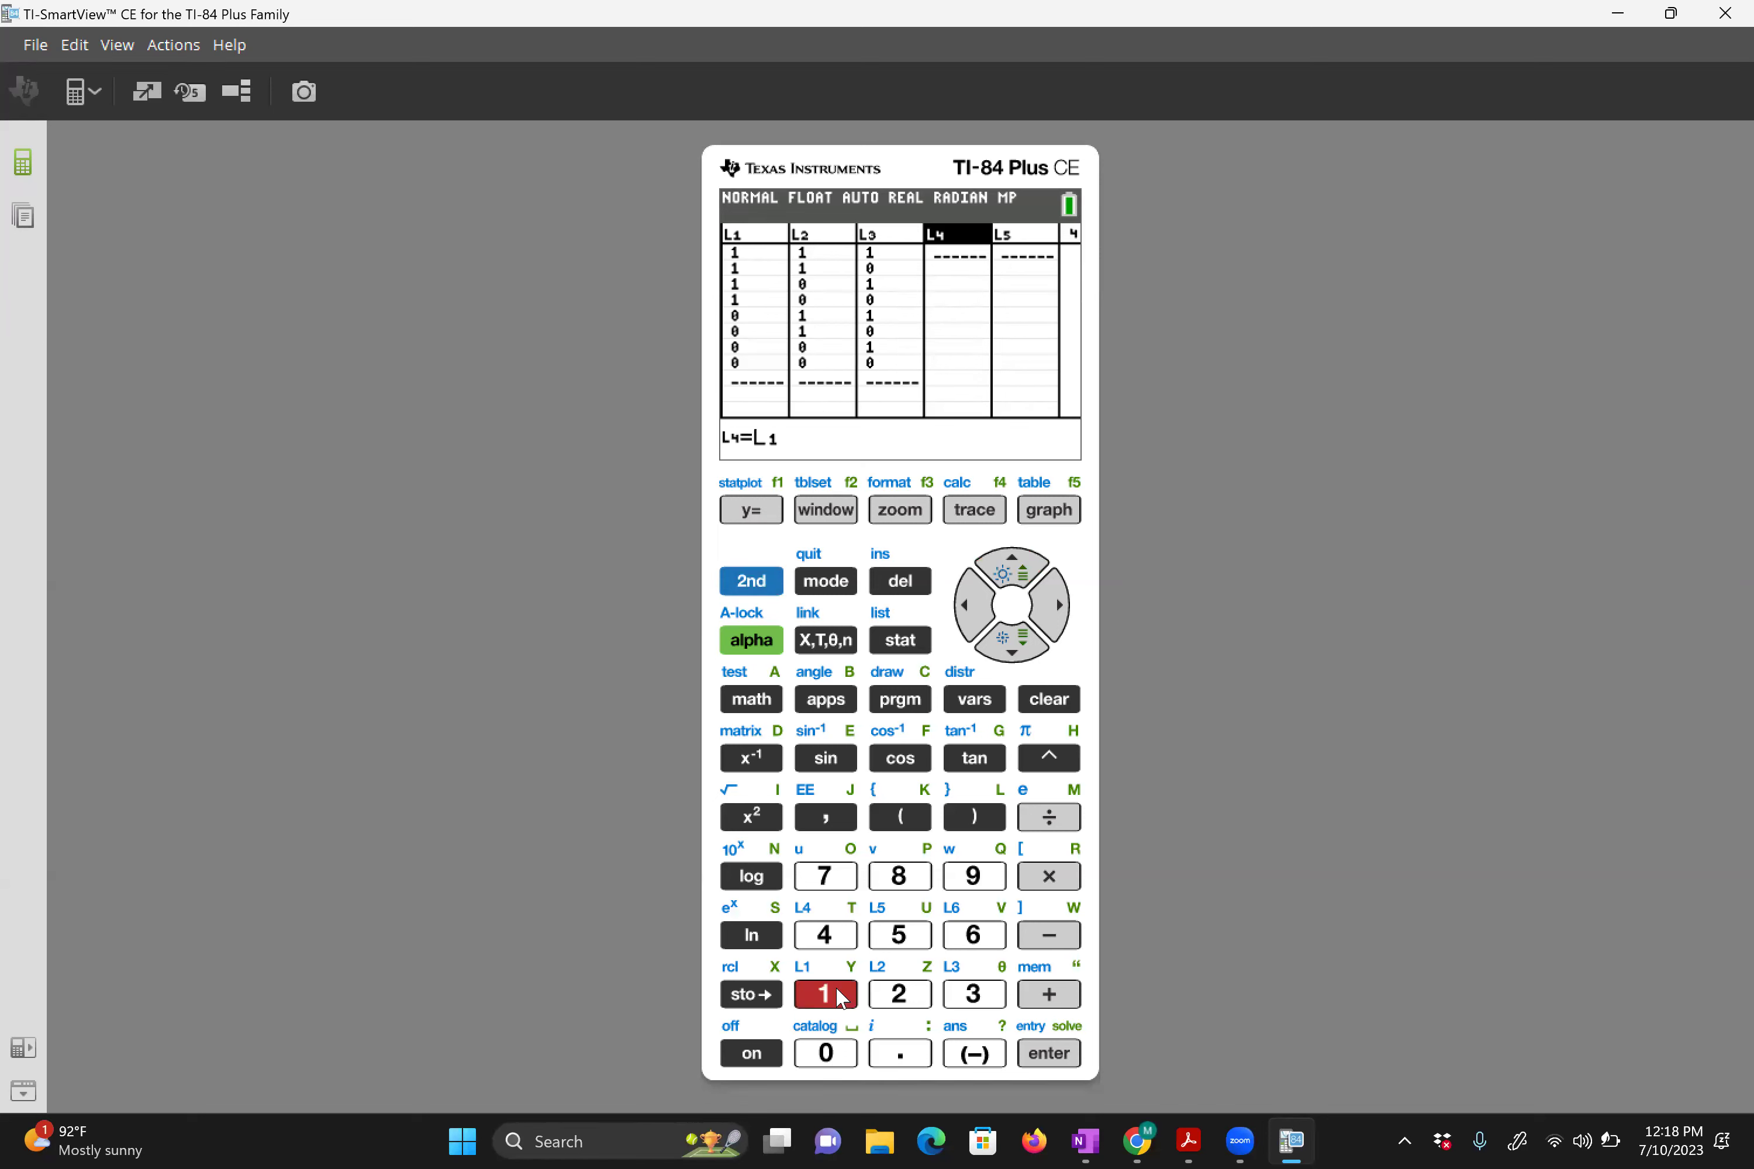
{"action": "left_click", "coordinate": [756, 583]}
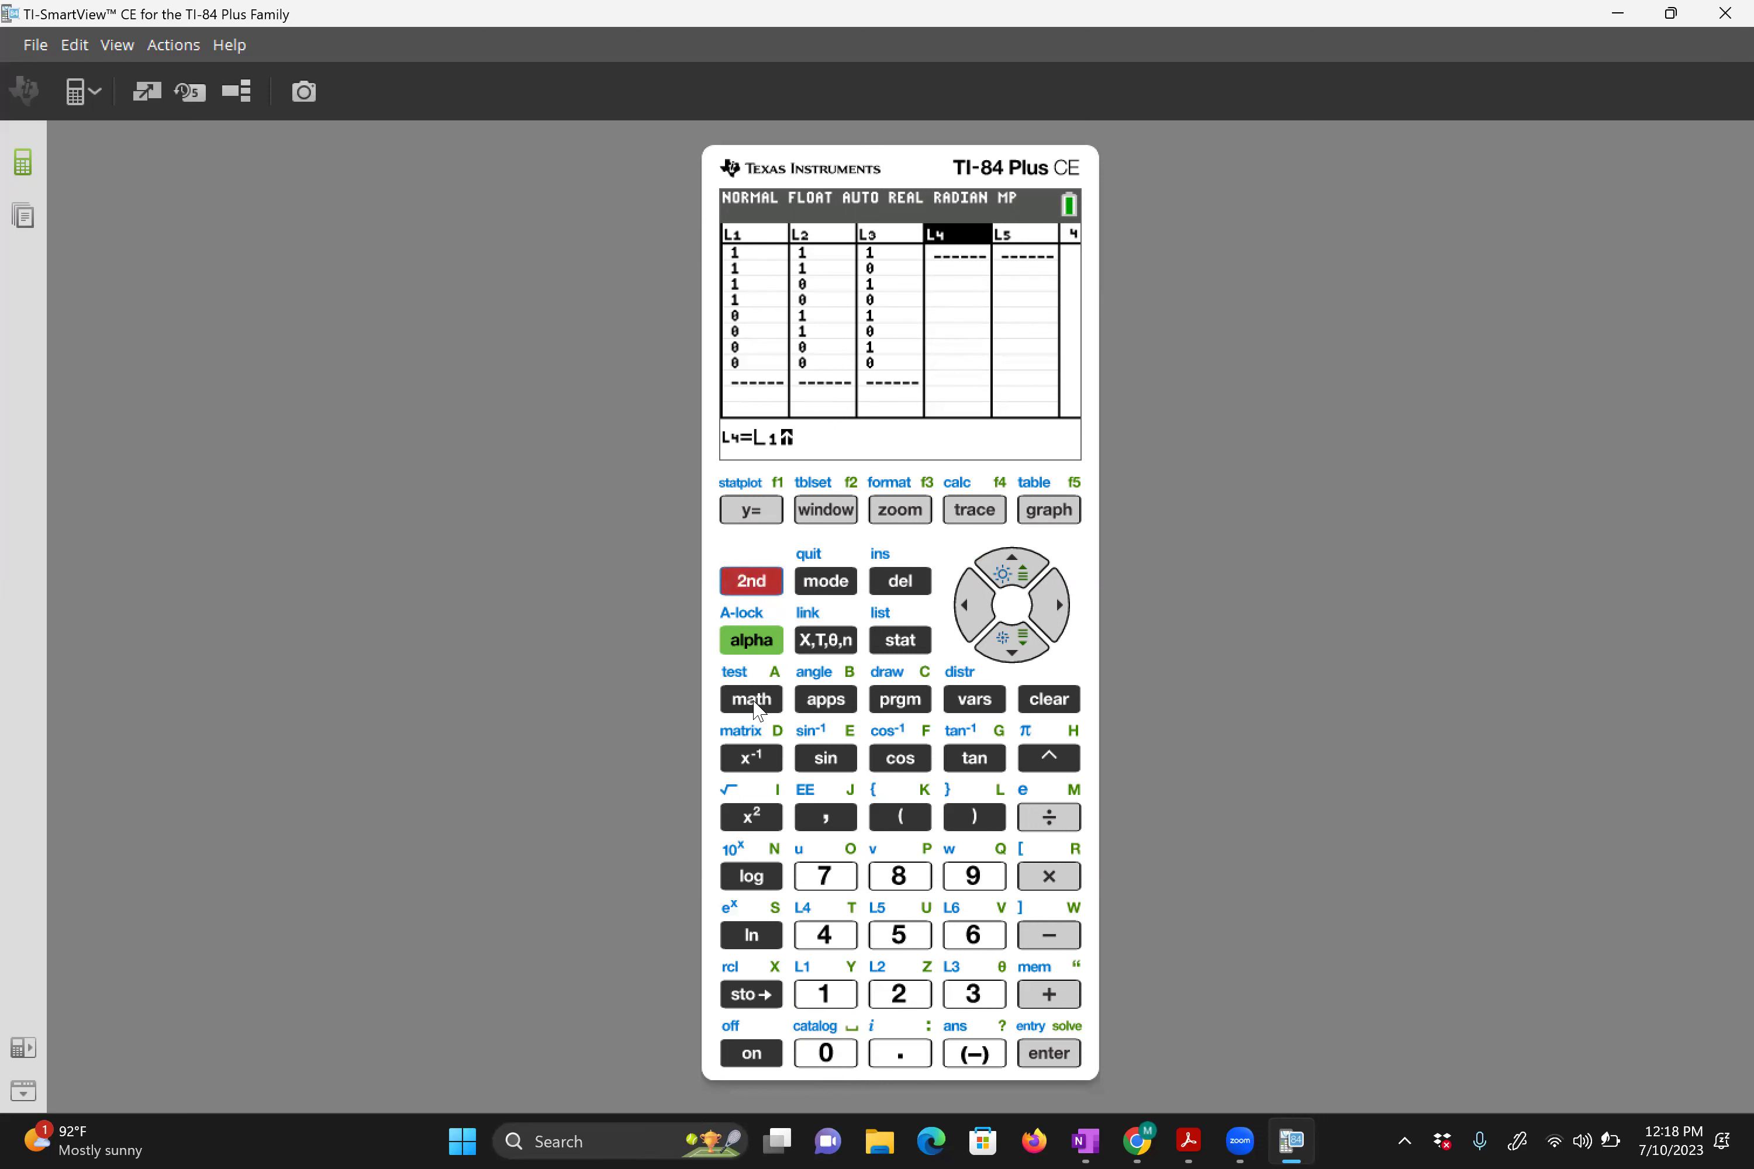
{"action": "left_click", "coordinate": [757, 704]}
{"action": "left_click", "coordinate": [1052, 596]}
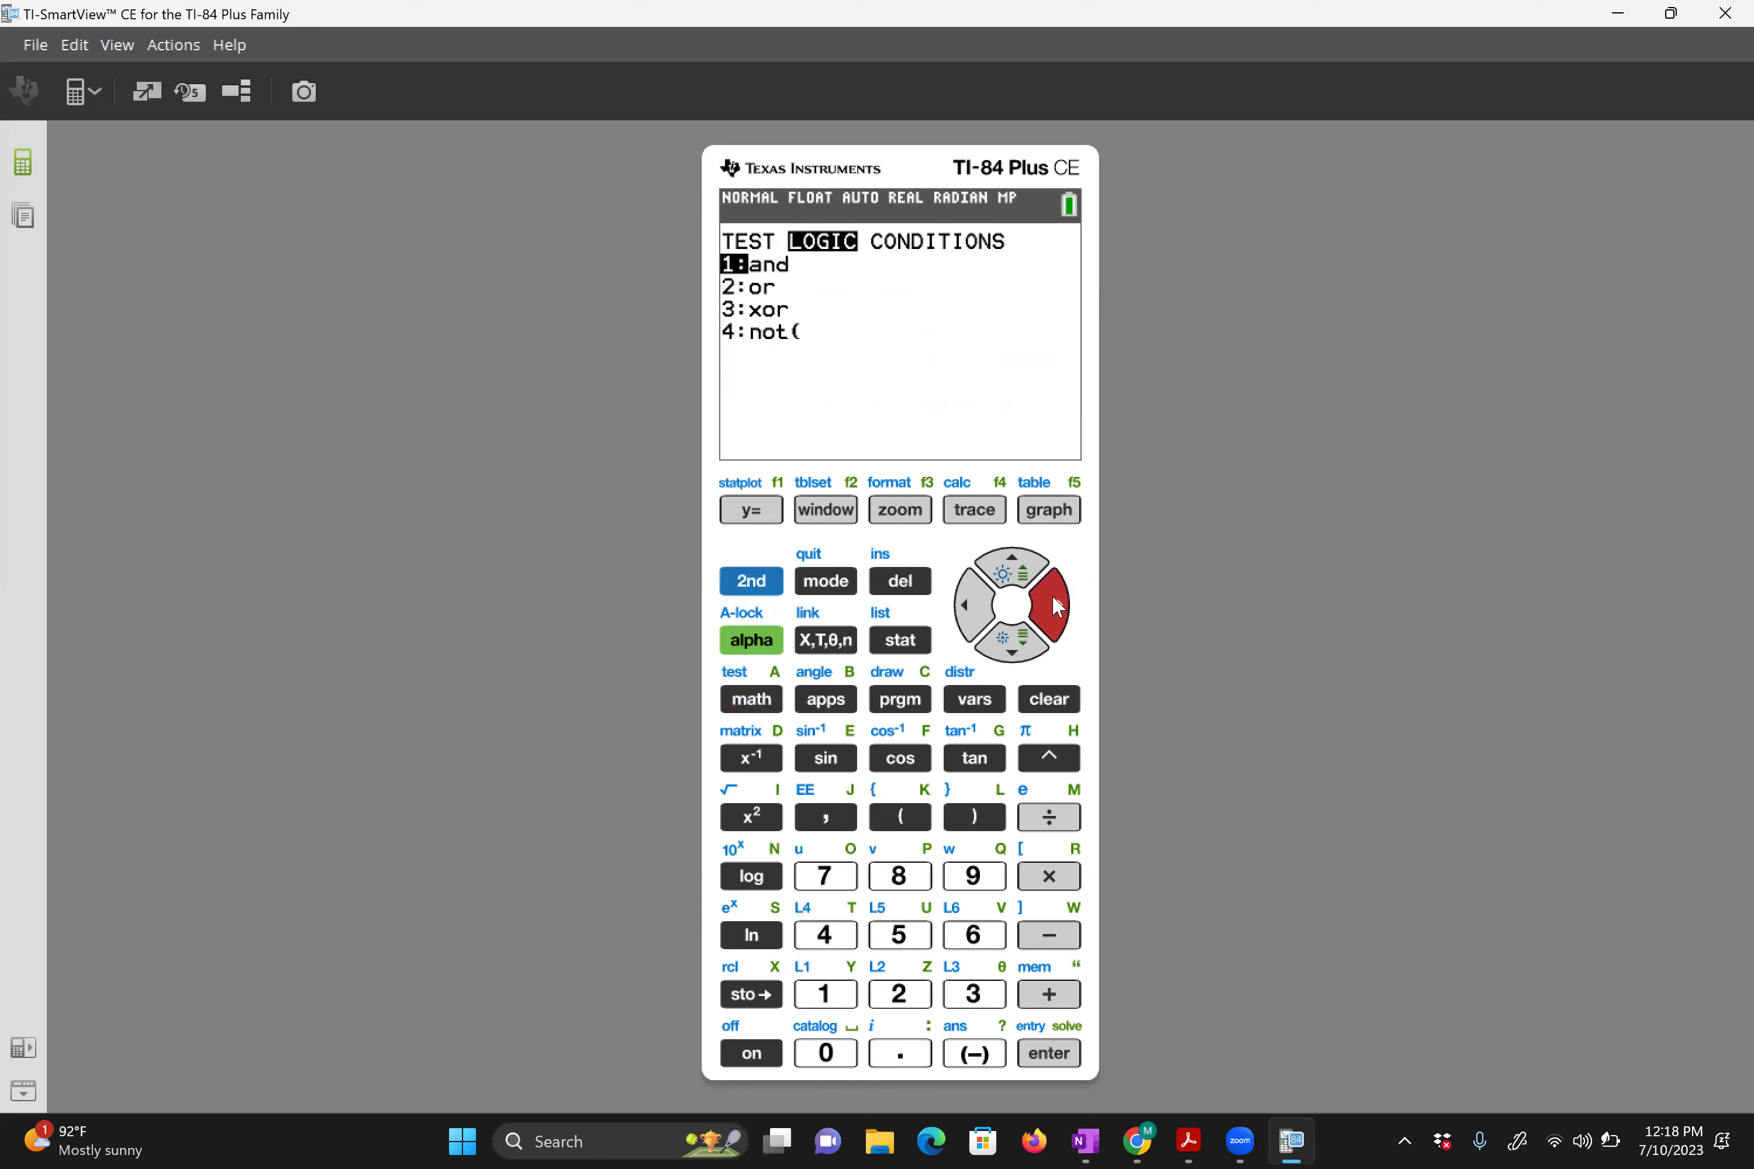
{"action": "left_click", "coordinate": [826, 1001]}
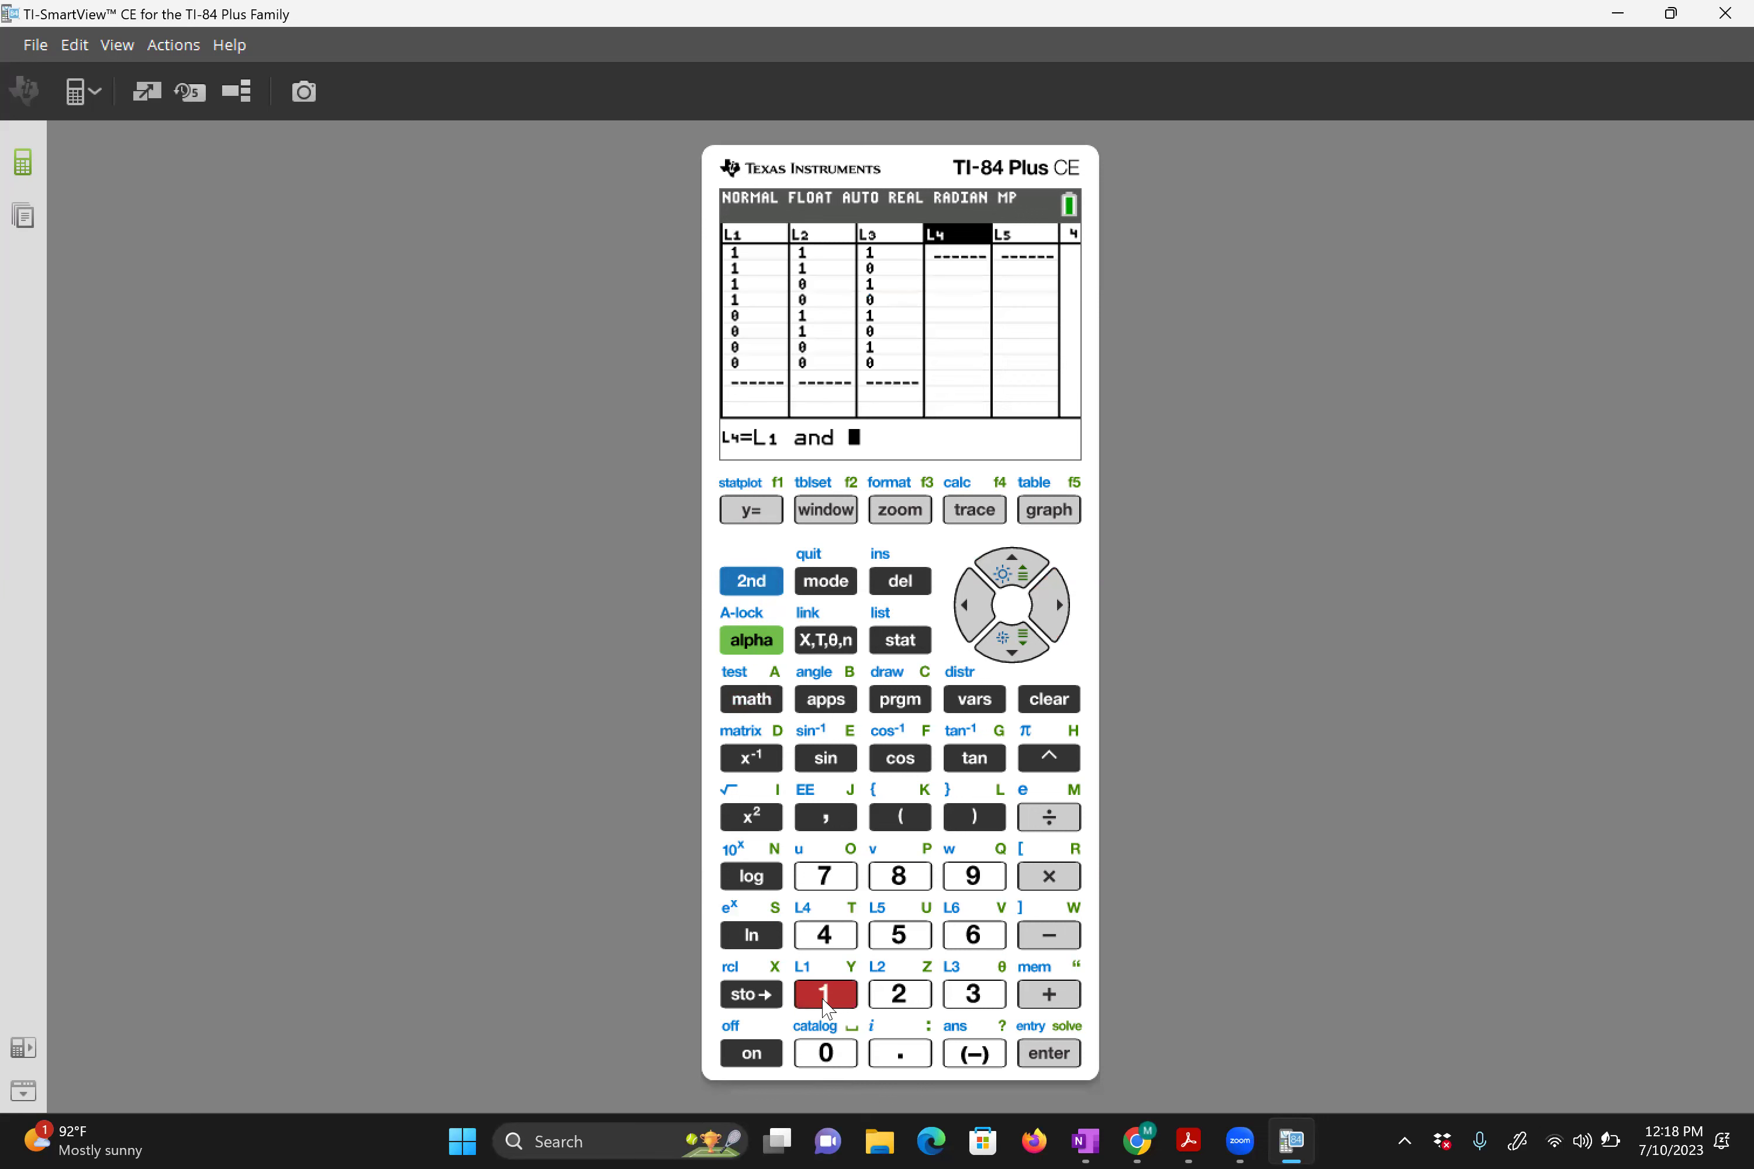
{"action": "left_click", "coordinate": [900, 819]}
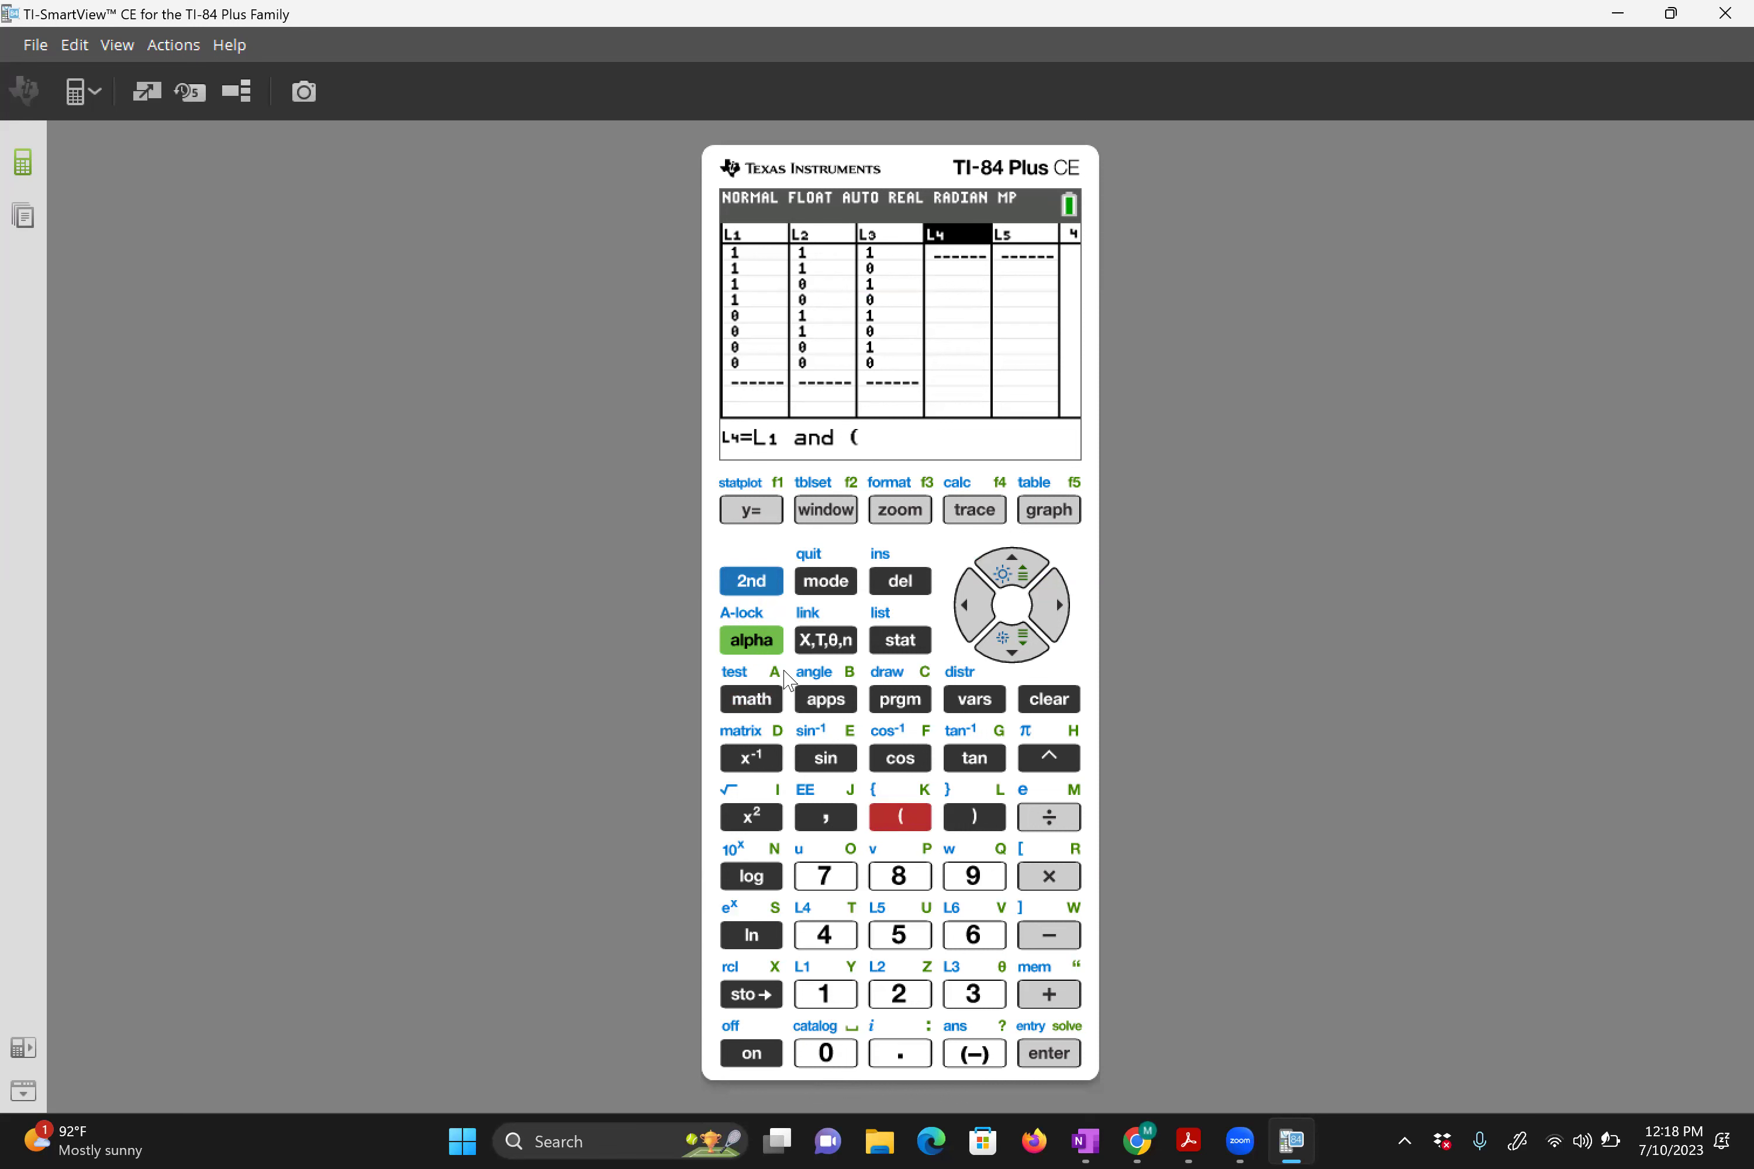
Complete it with L2 or L3 and a closing parenthesis, filling L4 with 1,1,1,0,0,0,0,0
{"action": "left_click", "coordinate": [766, 582]}
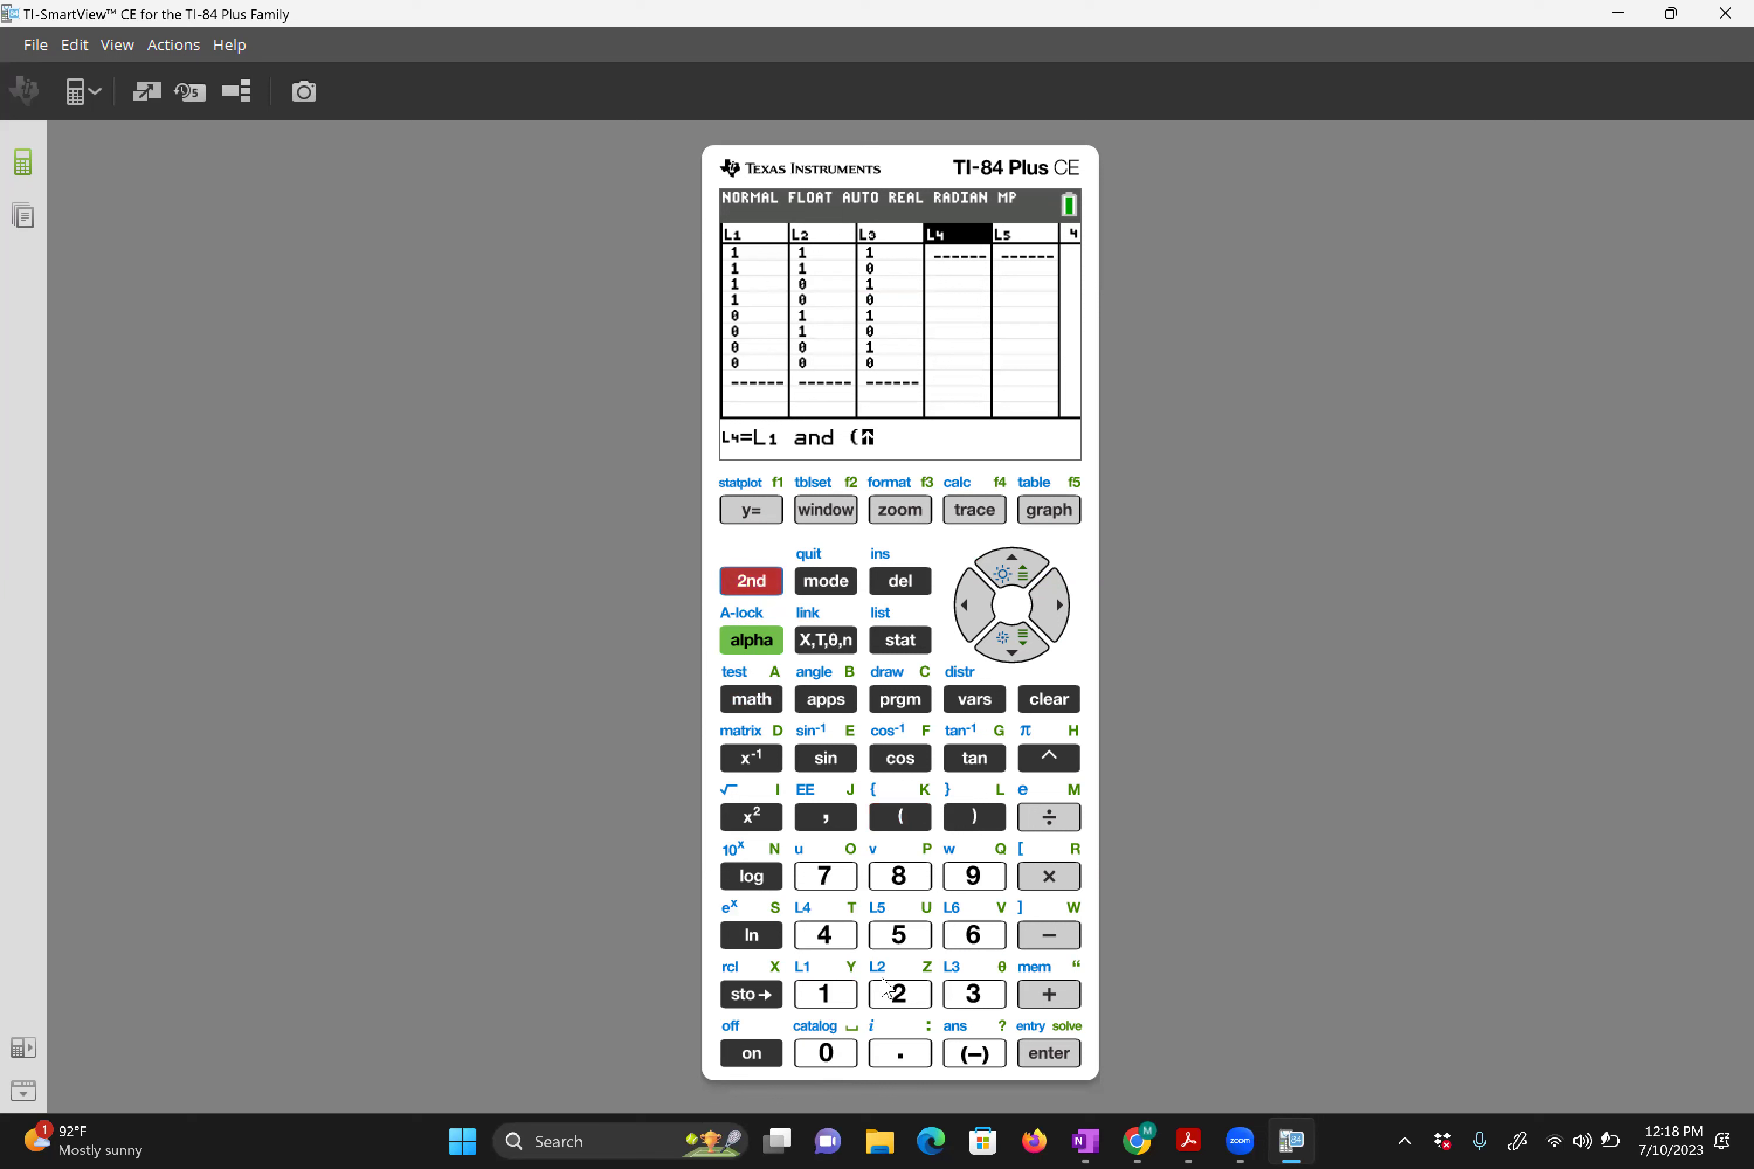
{"action": "left_click", "coordinate": [900, 996]}
{"action": "left_click", "coordinate": [766, 582]}
{"action": "left_click", "coordinate": [755, 700]}
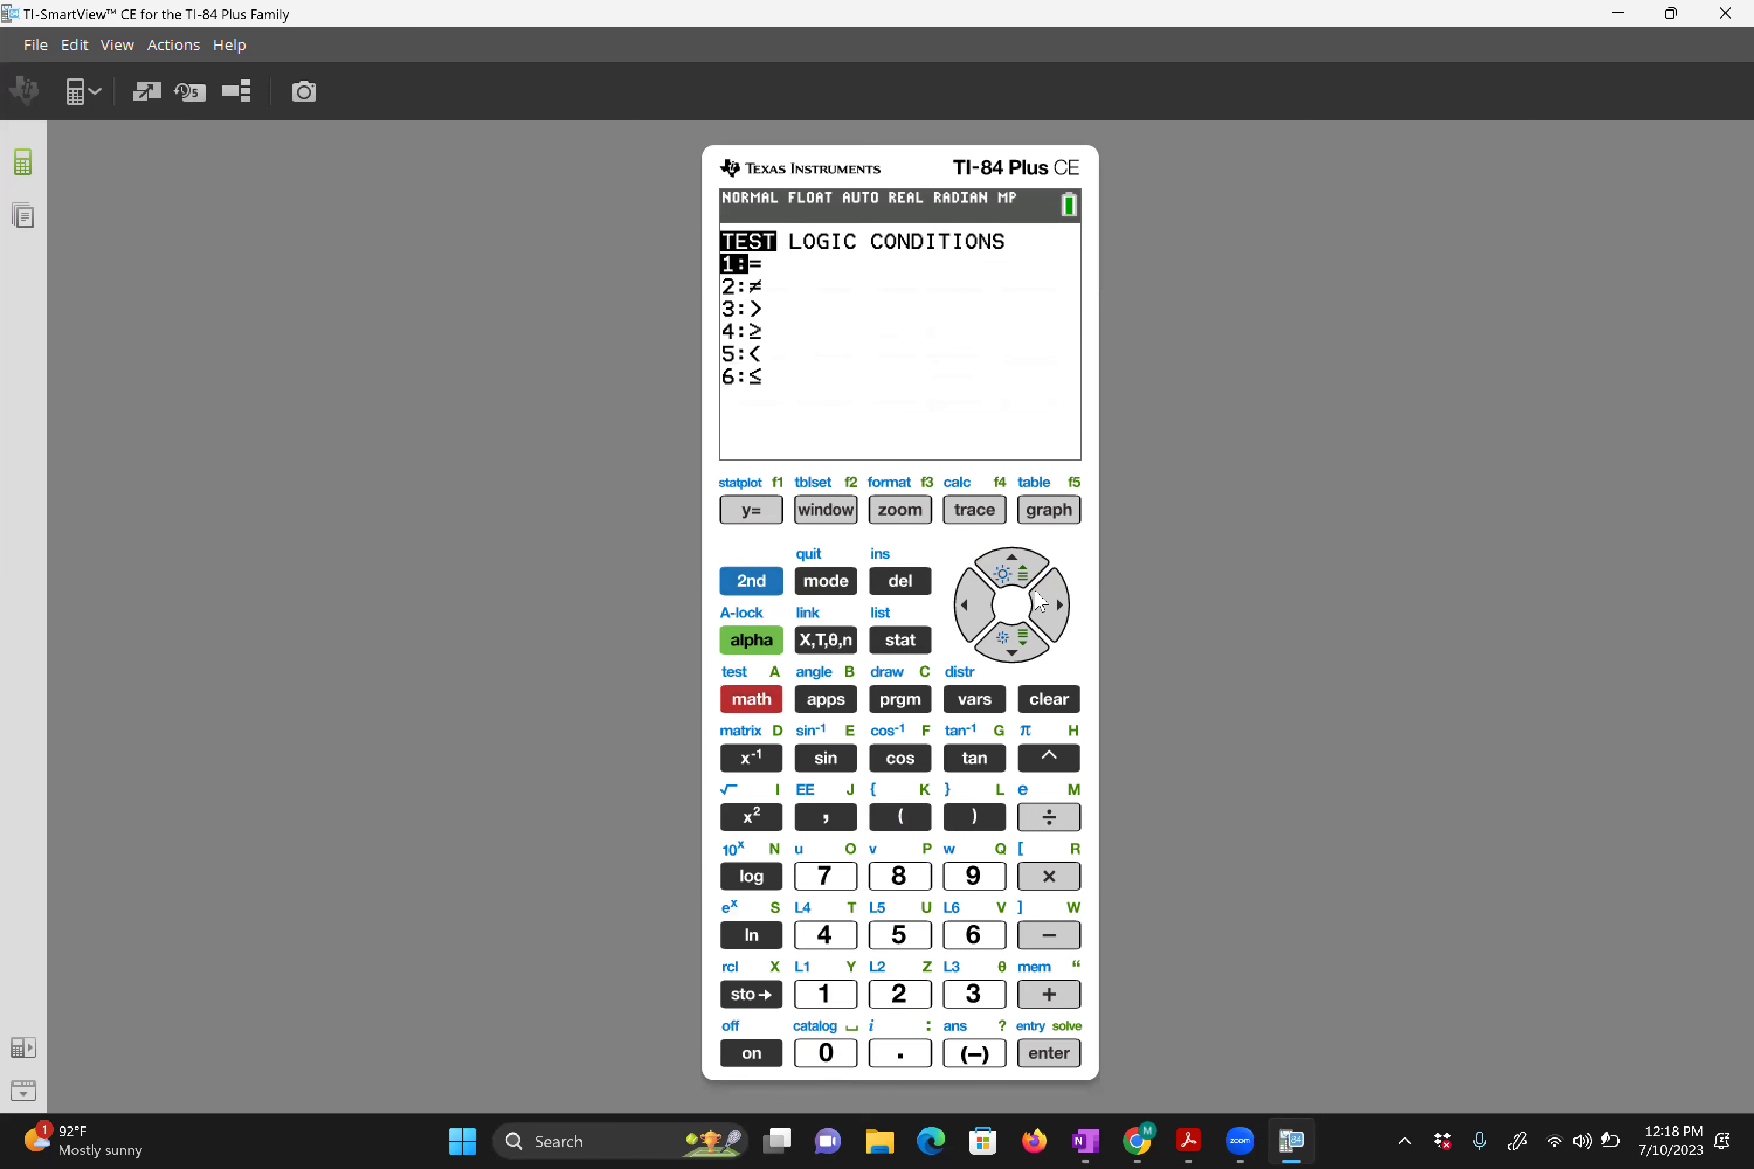
{"action": "left_click", "coordinate": [1052, 598]}
{"action": "key", "text": "Down"}
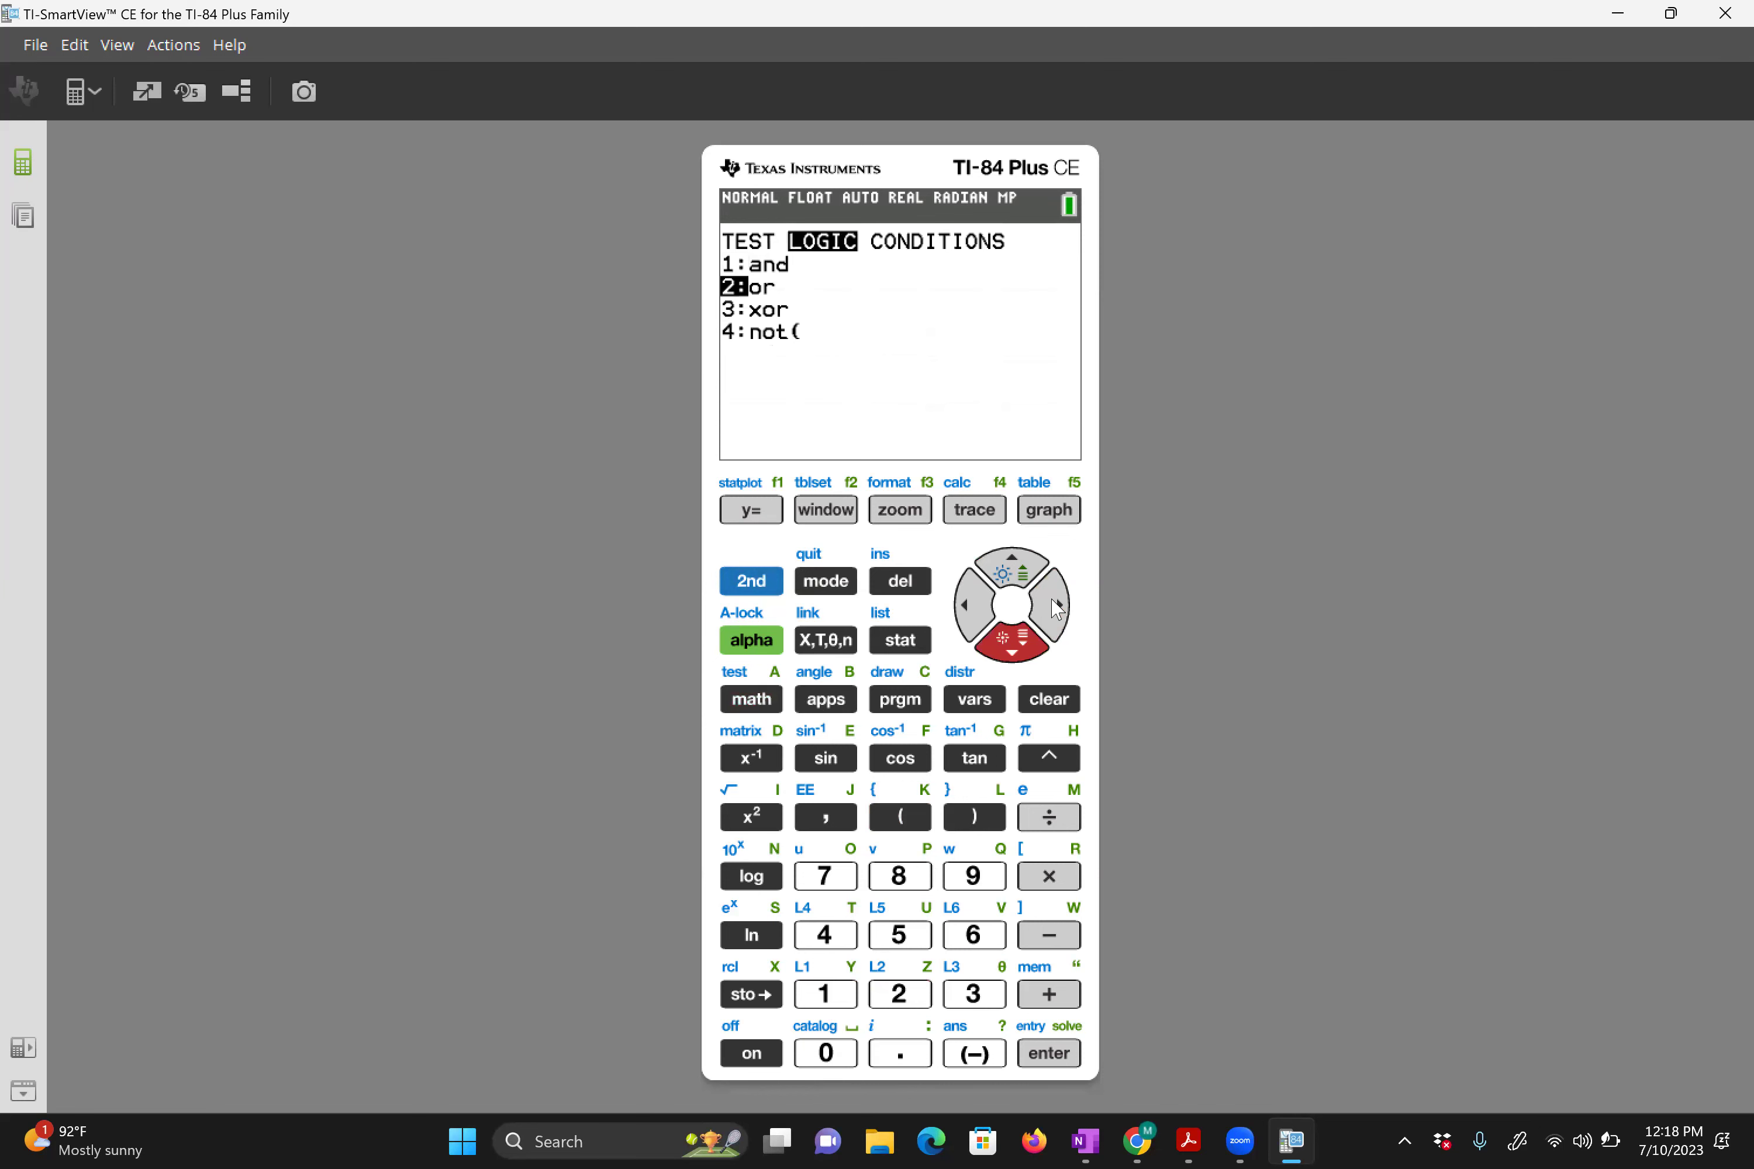
{"action": "left_click", "coordinate": [913, 1000]}
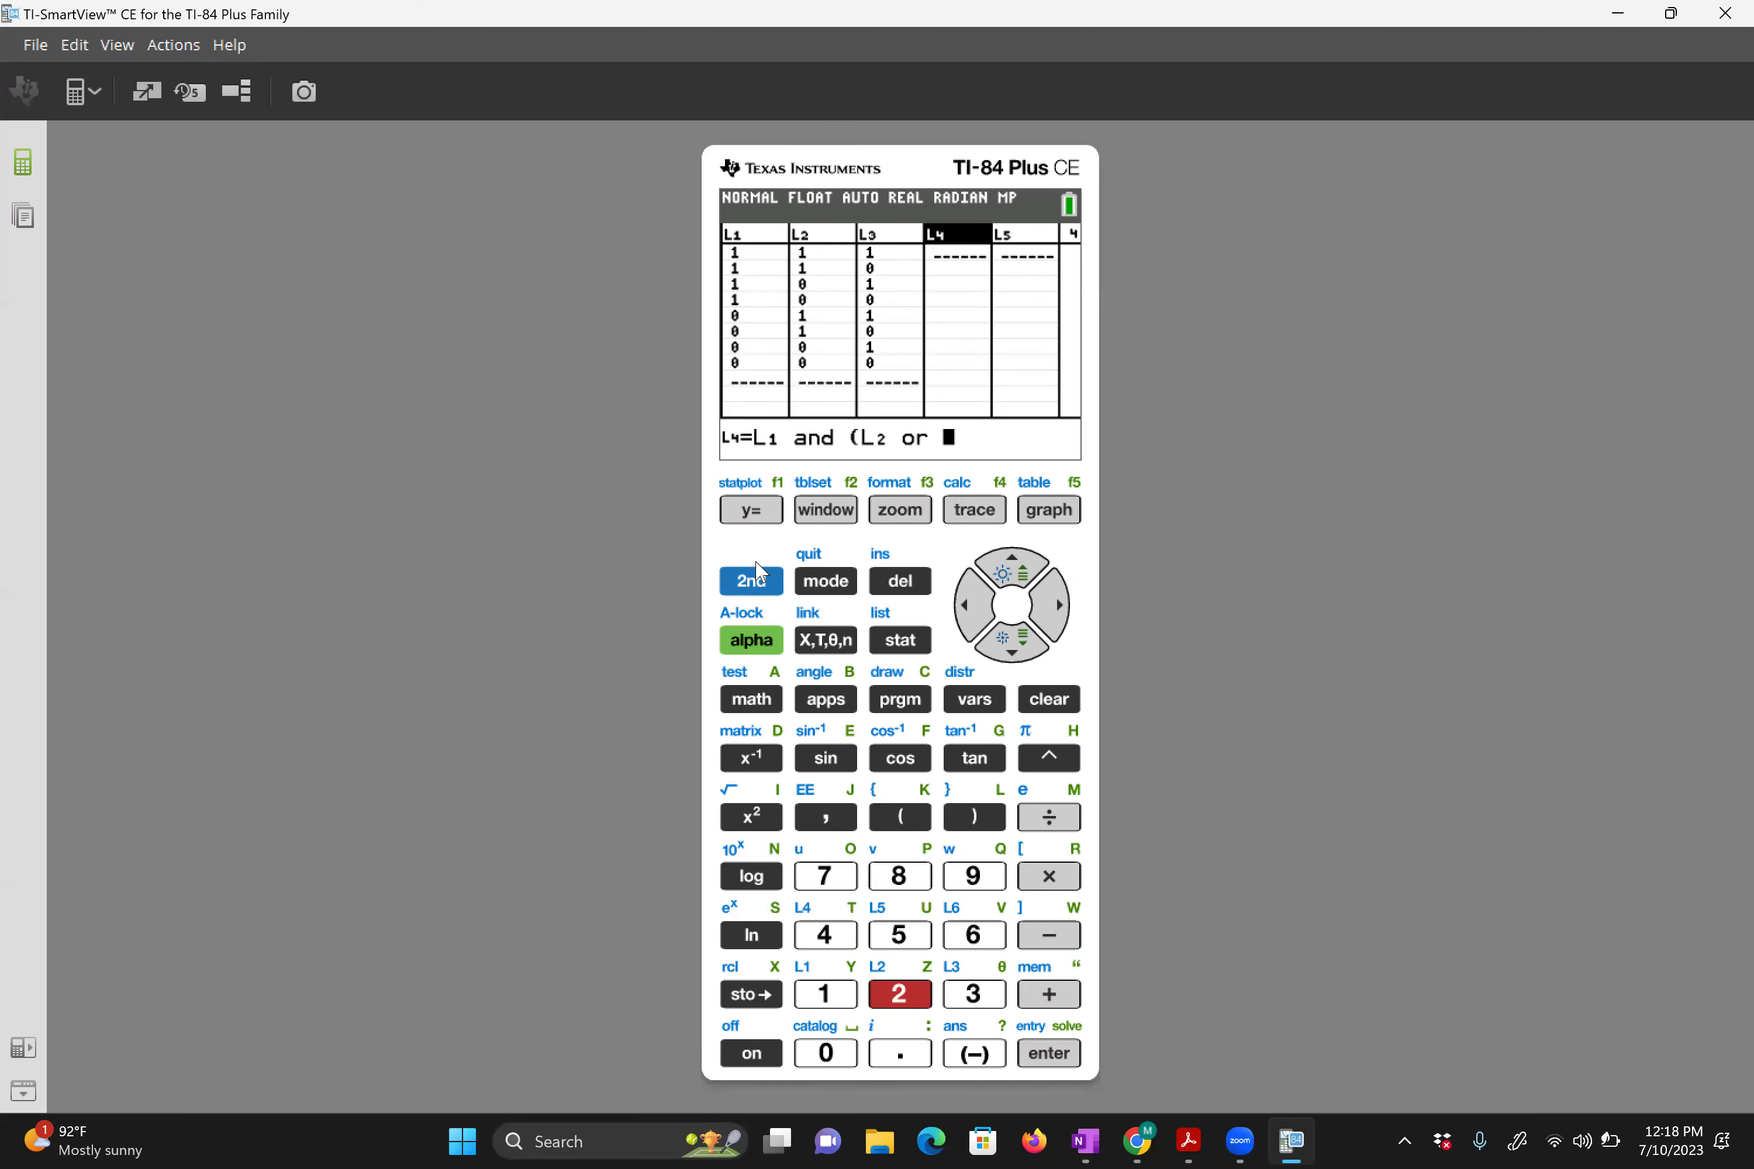
{"action": "left_click", "coordinate": [751, 587]}
{"action": "left_click", "coordinate": [994, 1005]}
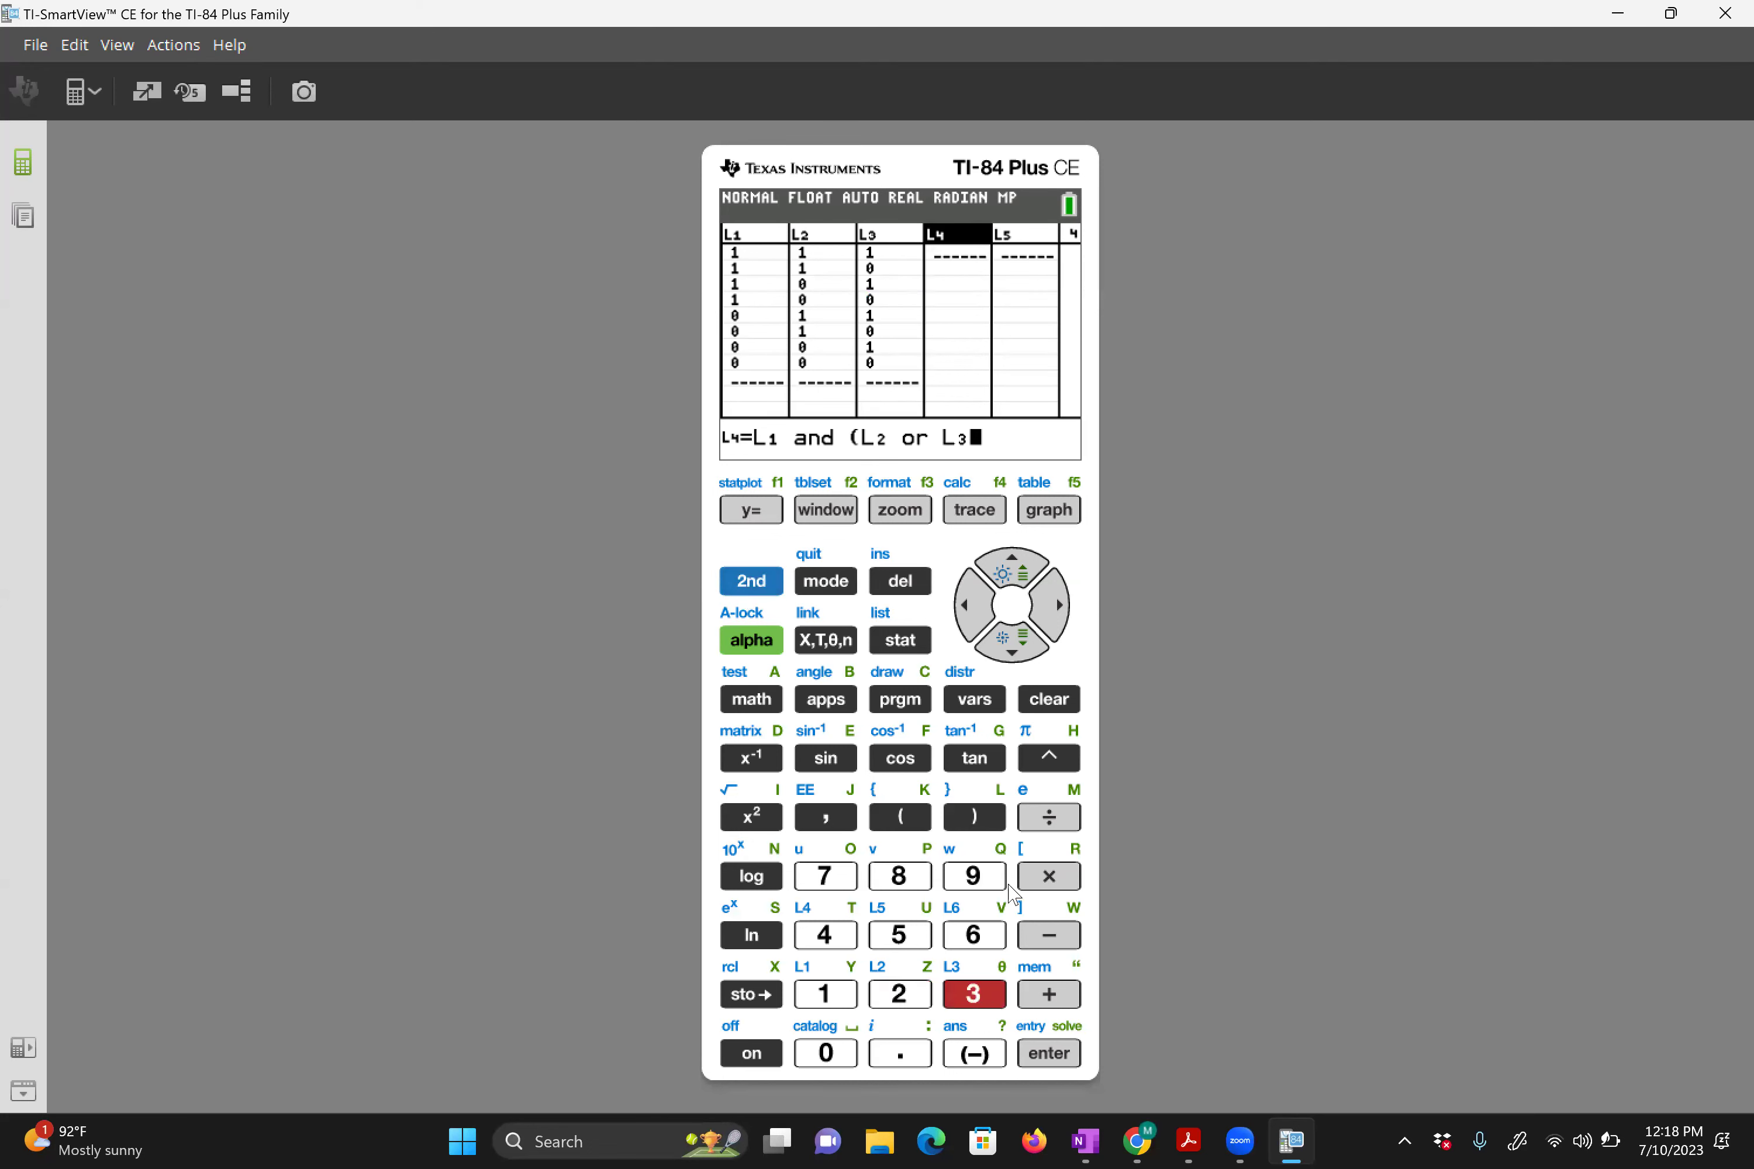
{"action": "left_click", "coordinate": [998, 813]}
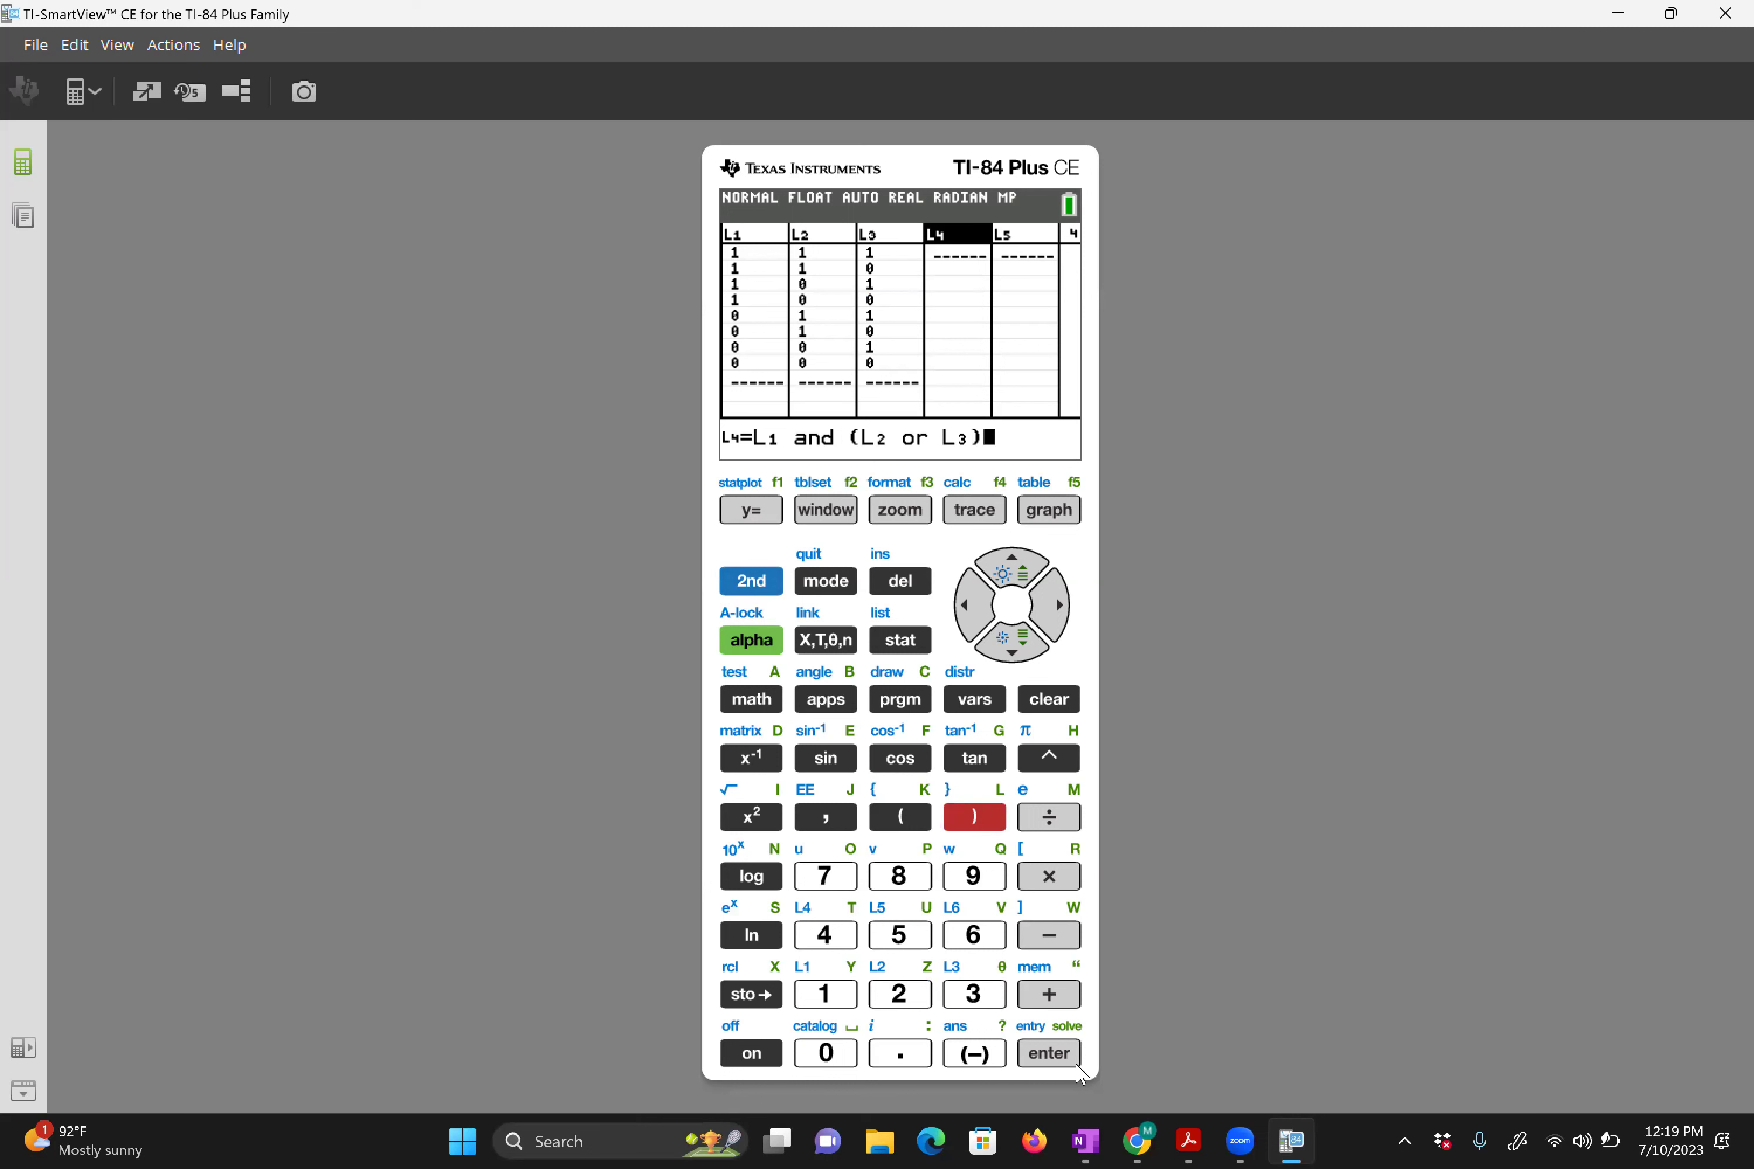
{"action": "left_click", "coordinate": [1057, 1056]}
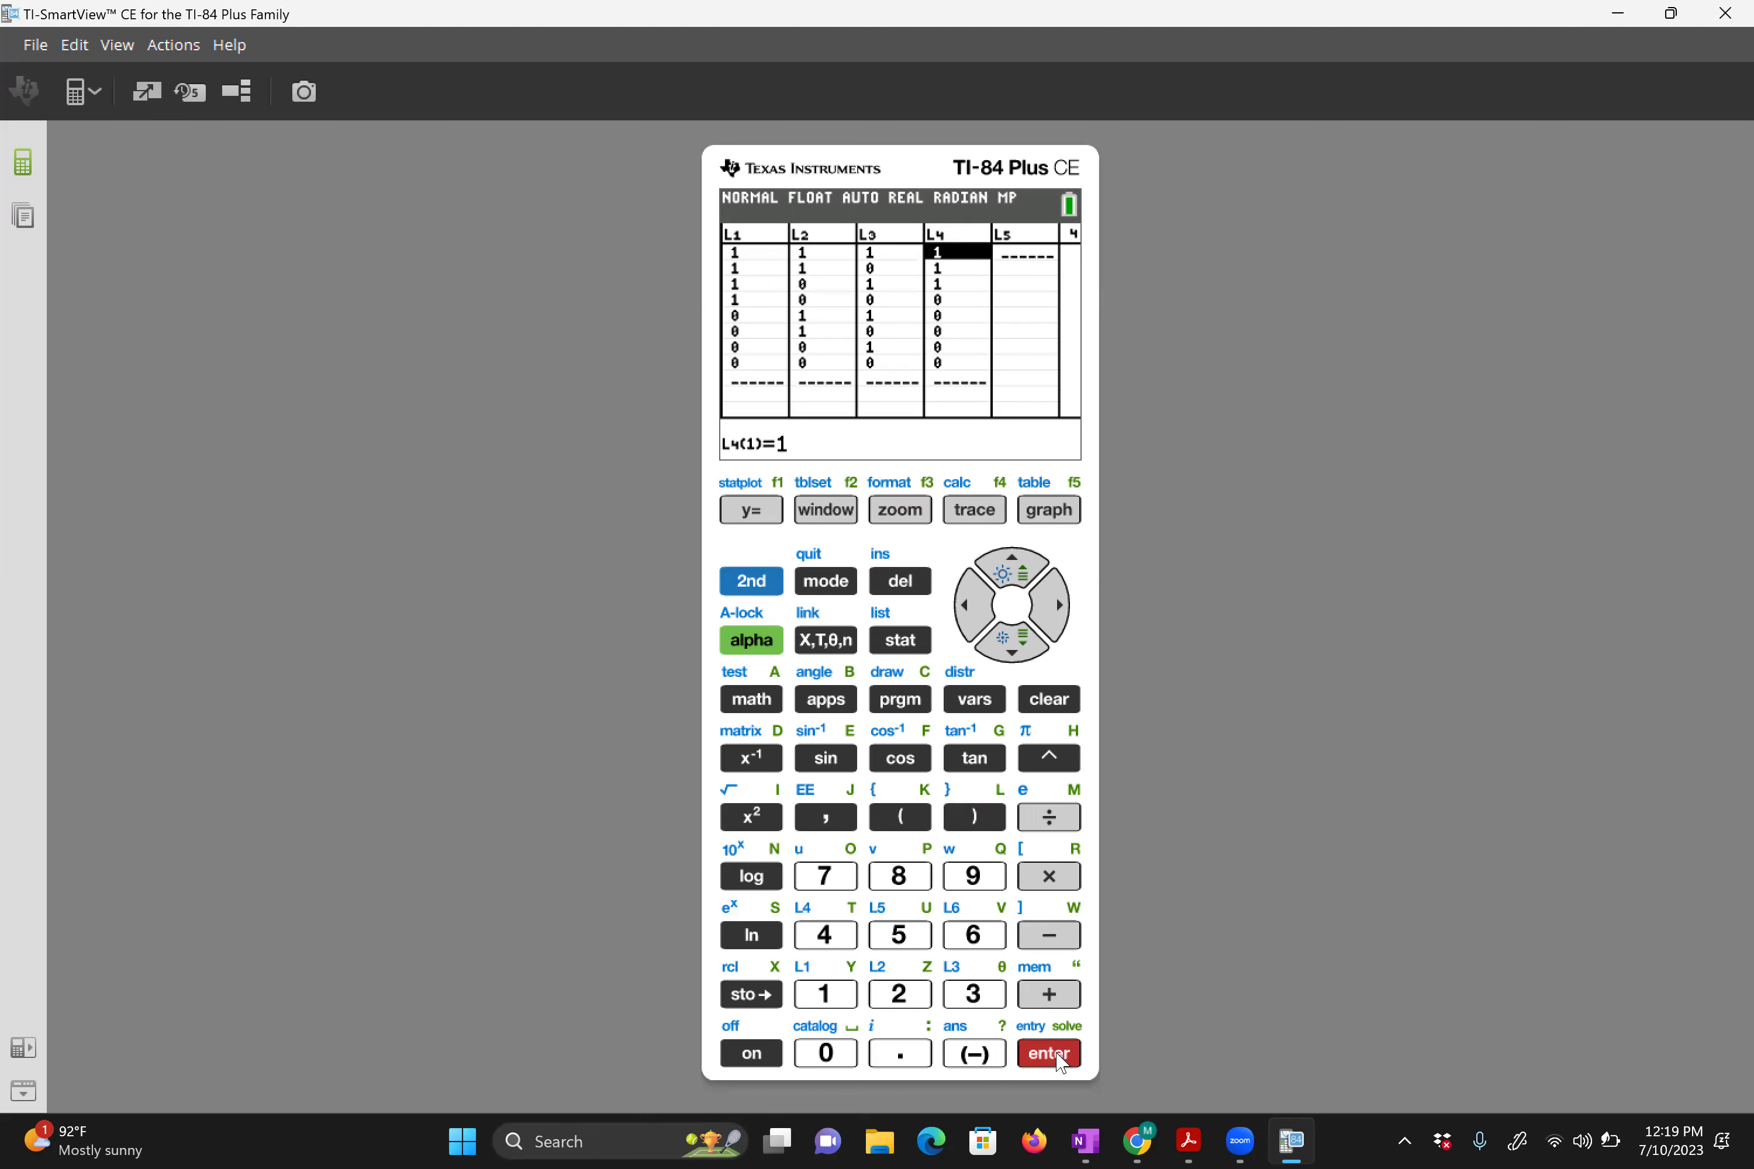
{"action": "key", "text": "Up"}
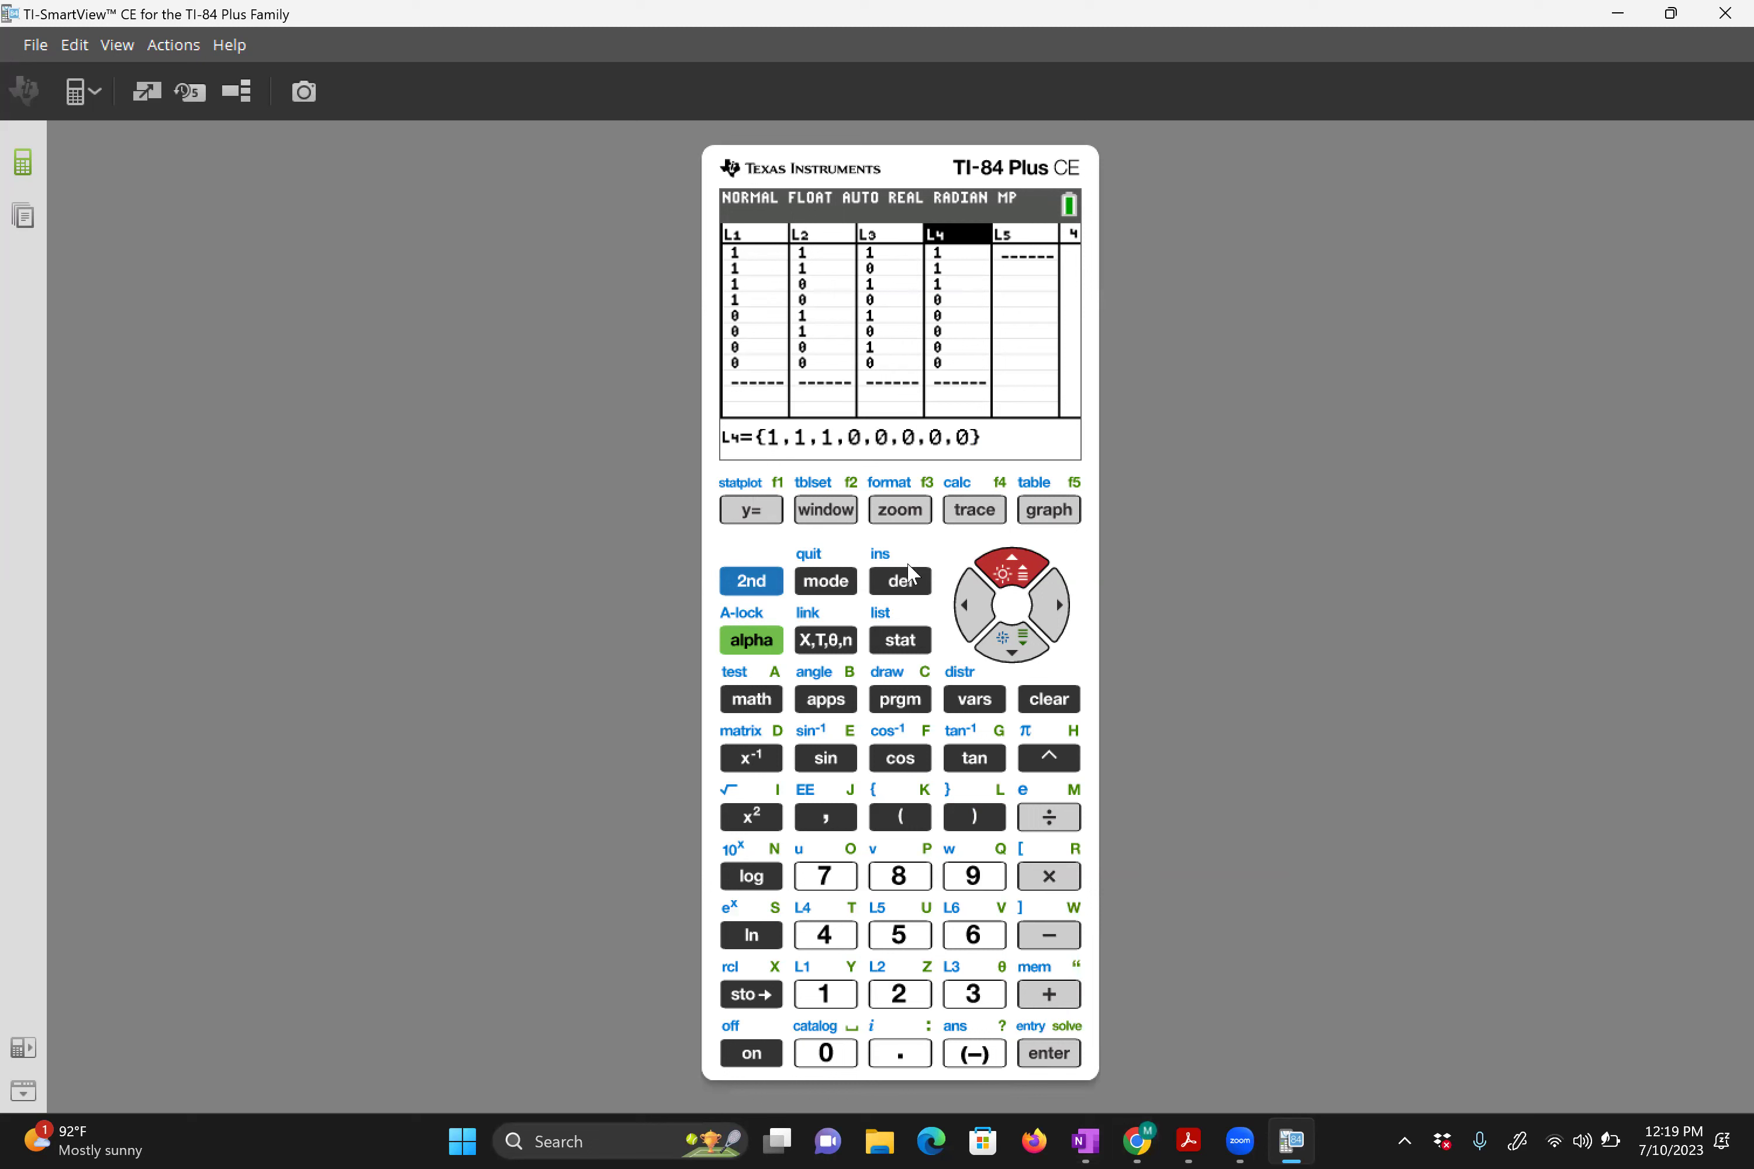
Clear all eight values from L4 and return to the L4 header
{"action": "left_click", "coordinate": [1063, 694]}
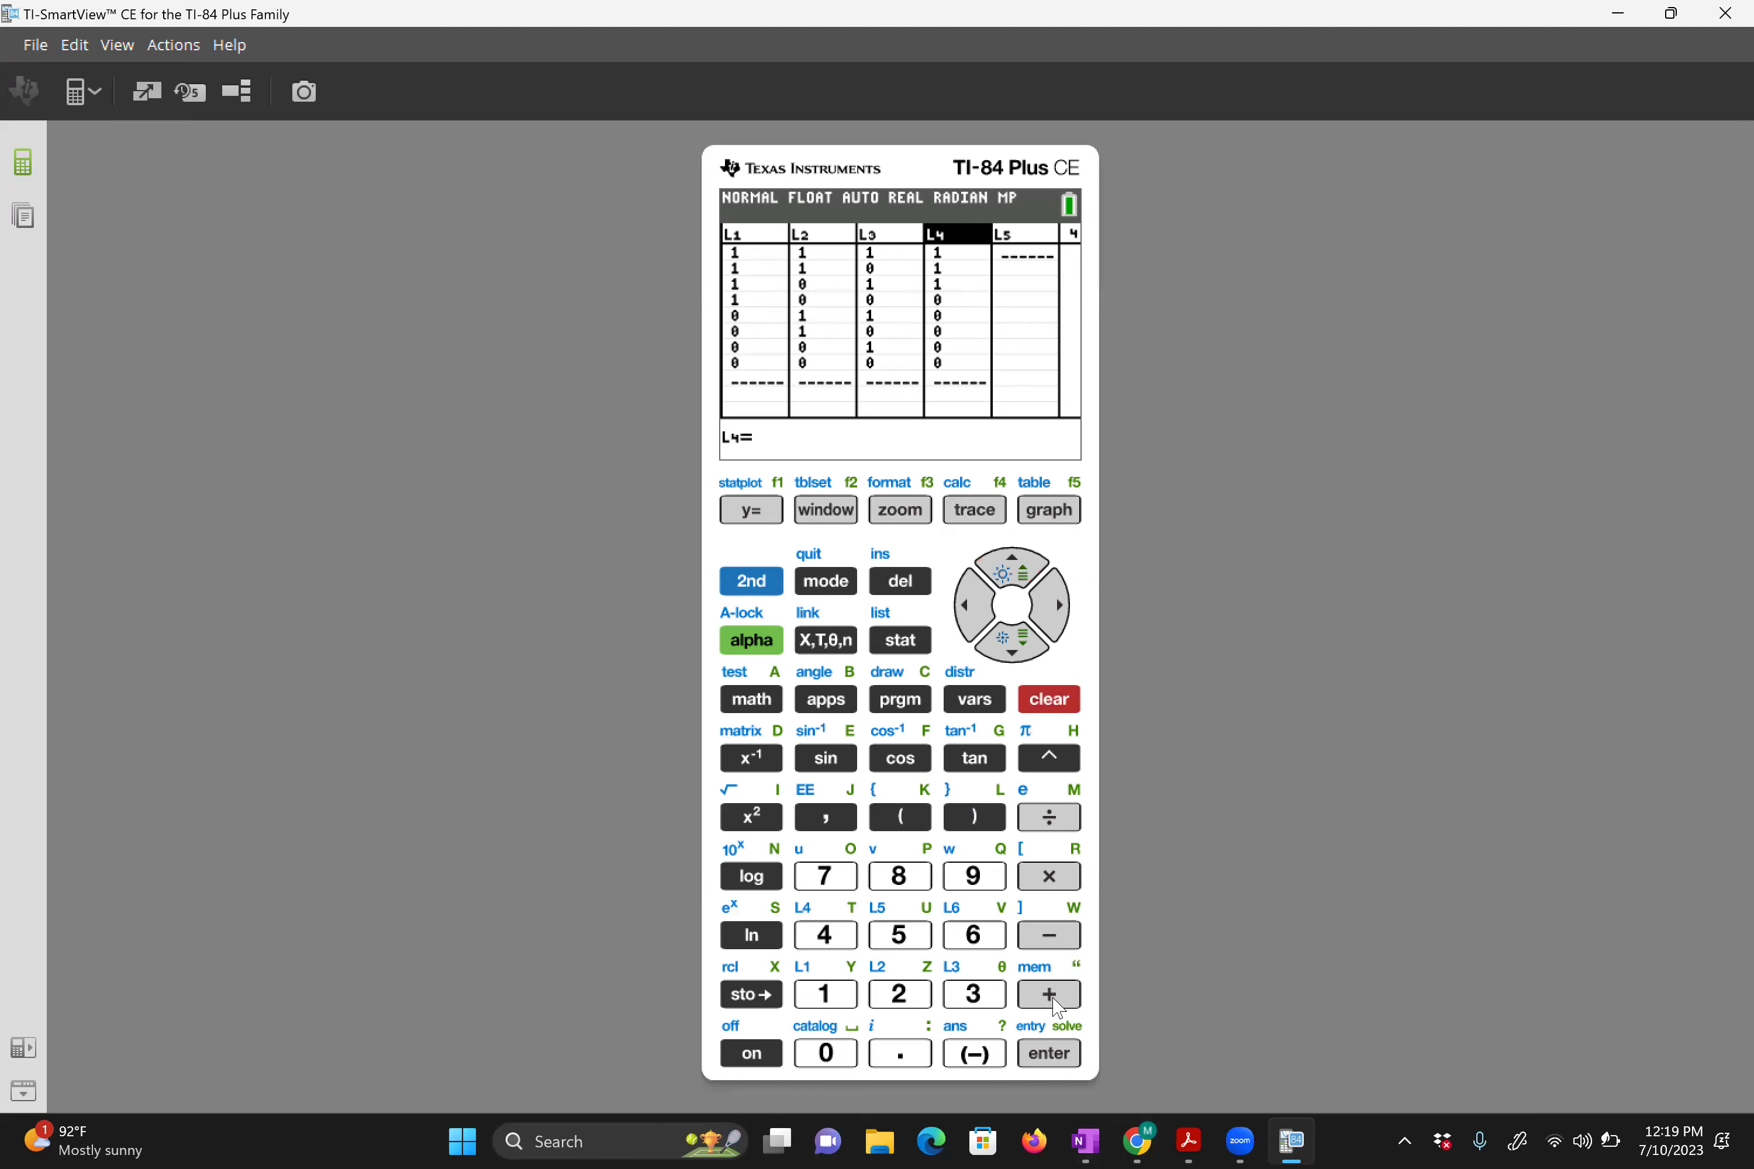
{"action": "left_click", "coordinate": [1046, 1056]}
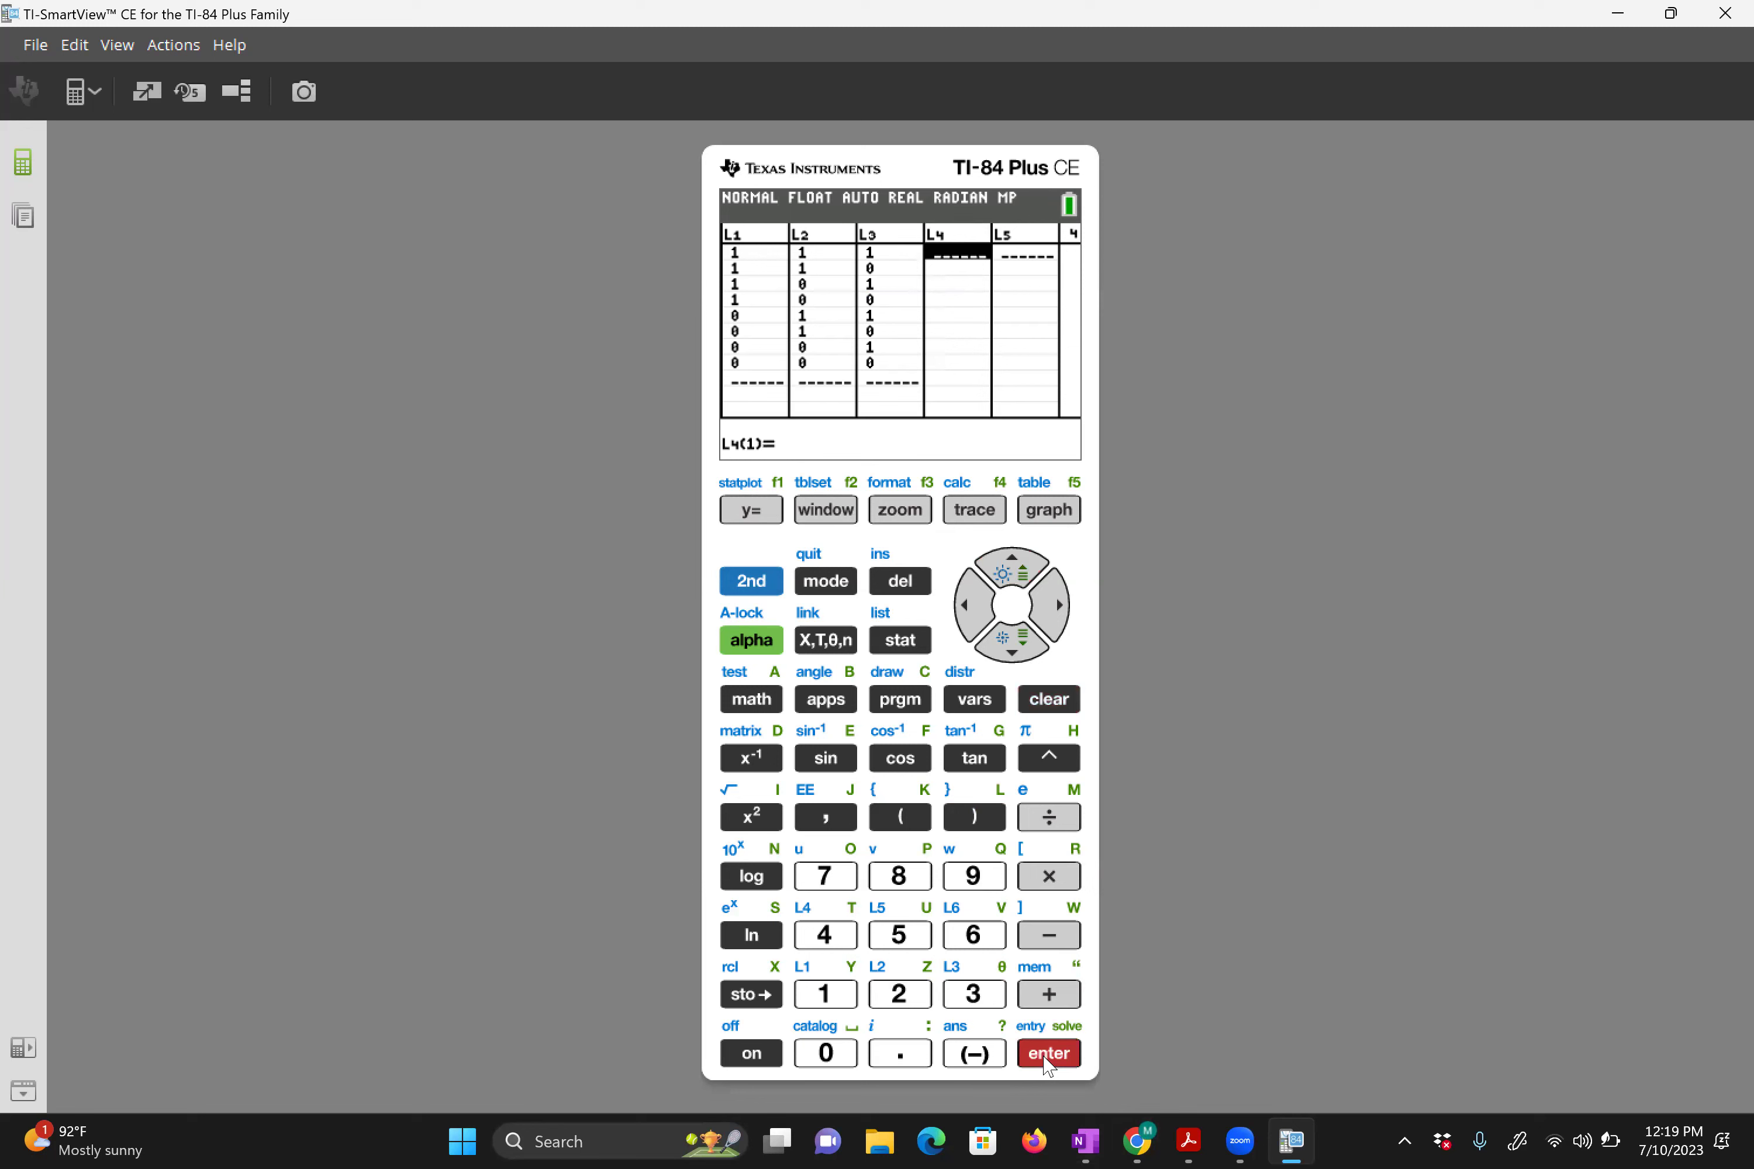
{"action": "key", "text": "Up"}
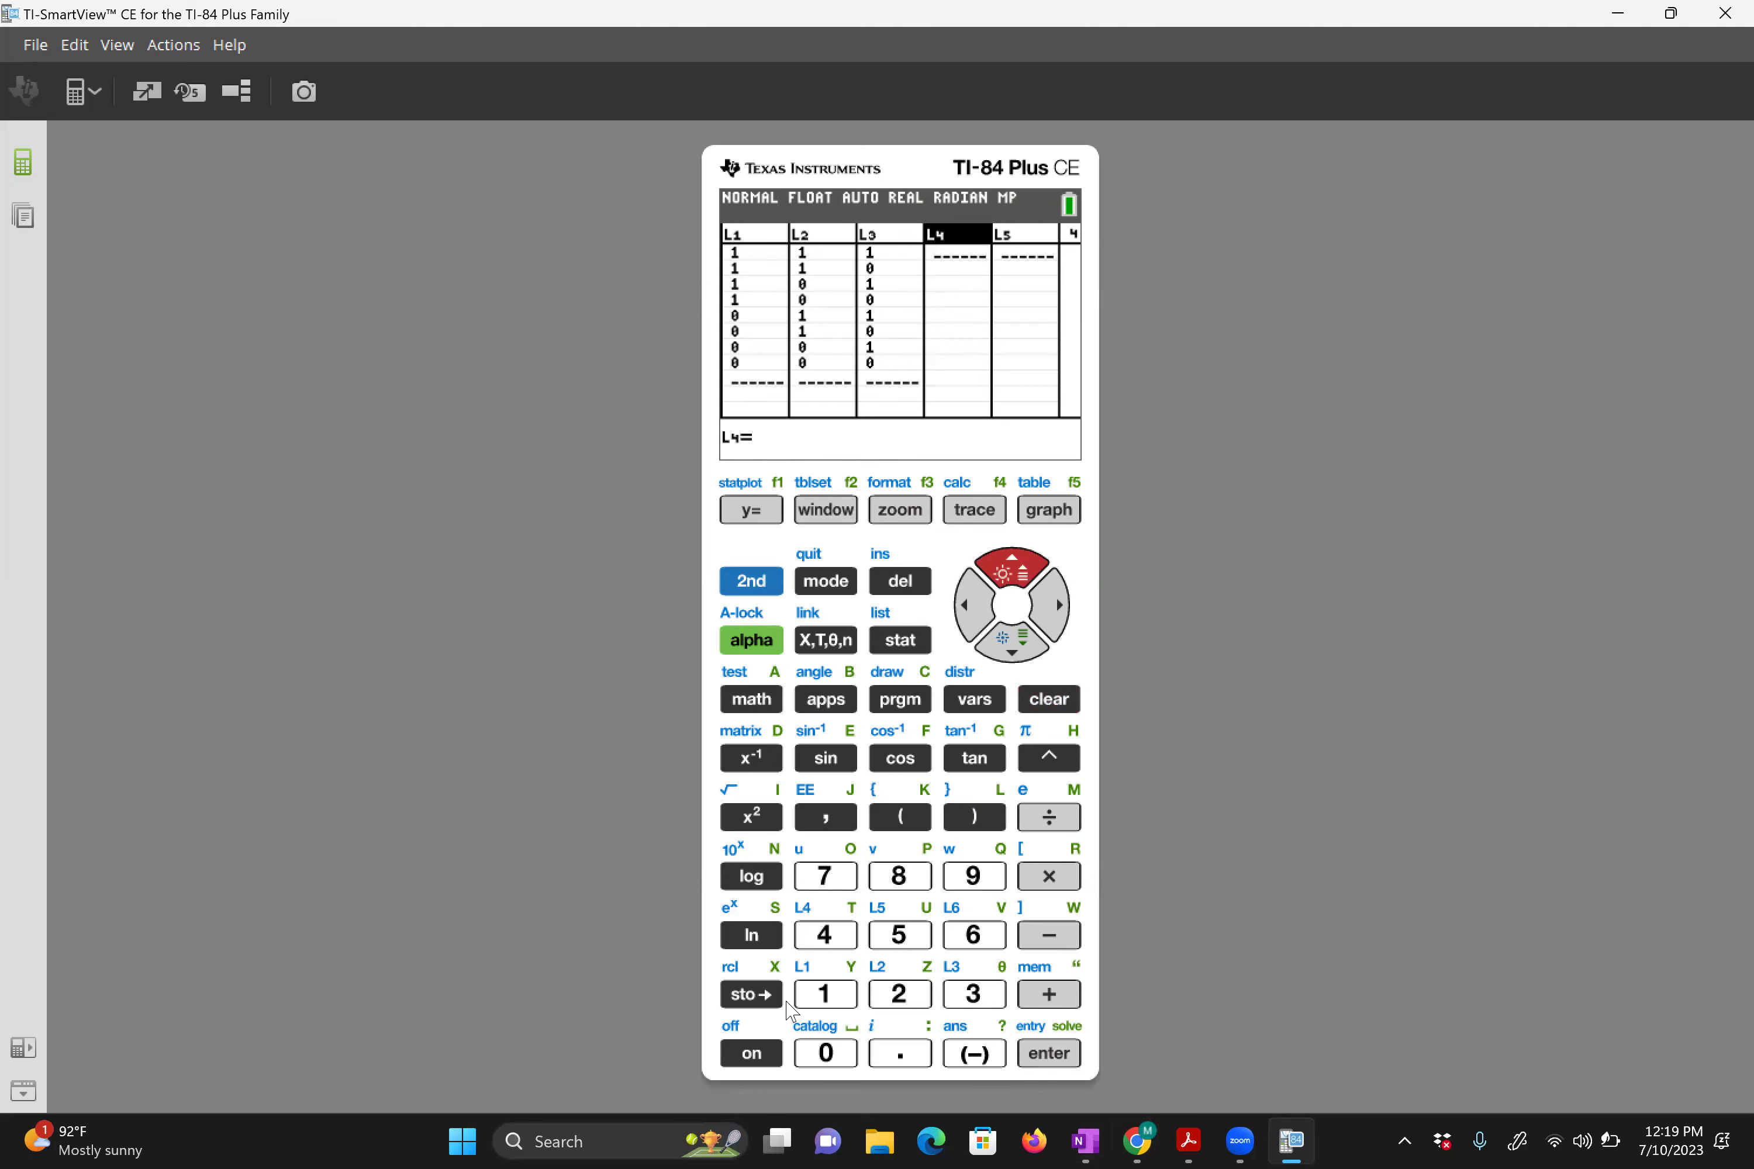
Start the L4 formula as 'L1 and (' using the LOGIC menu's and operator
{"action": "left_click", "coordinate": [751, 585]}
{"action": "key", "text": "1"}
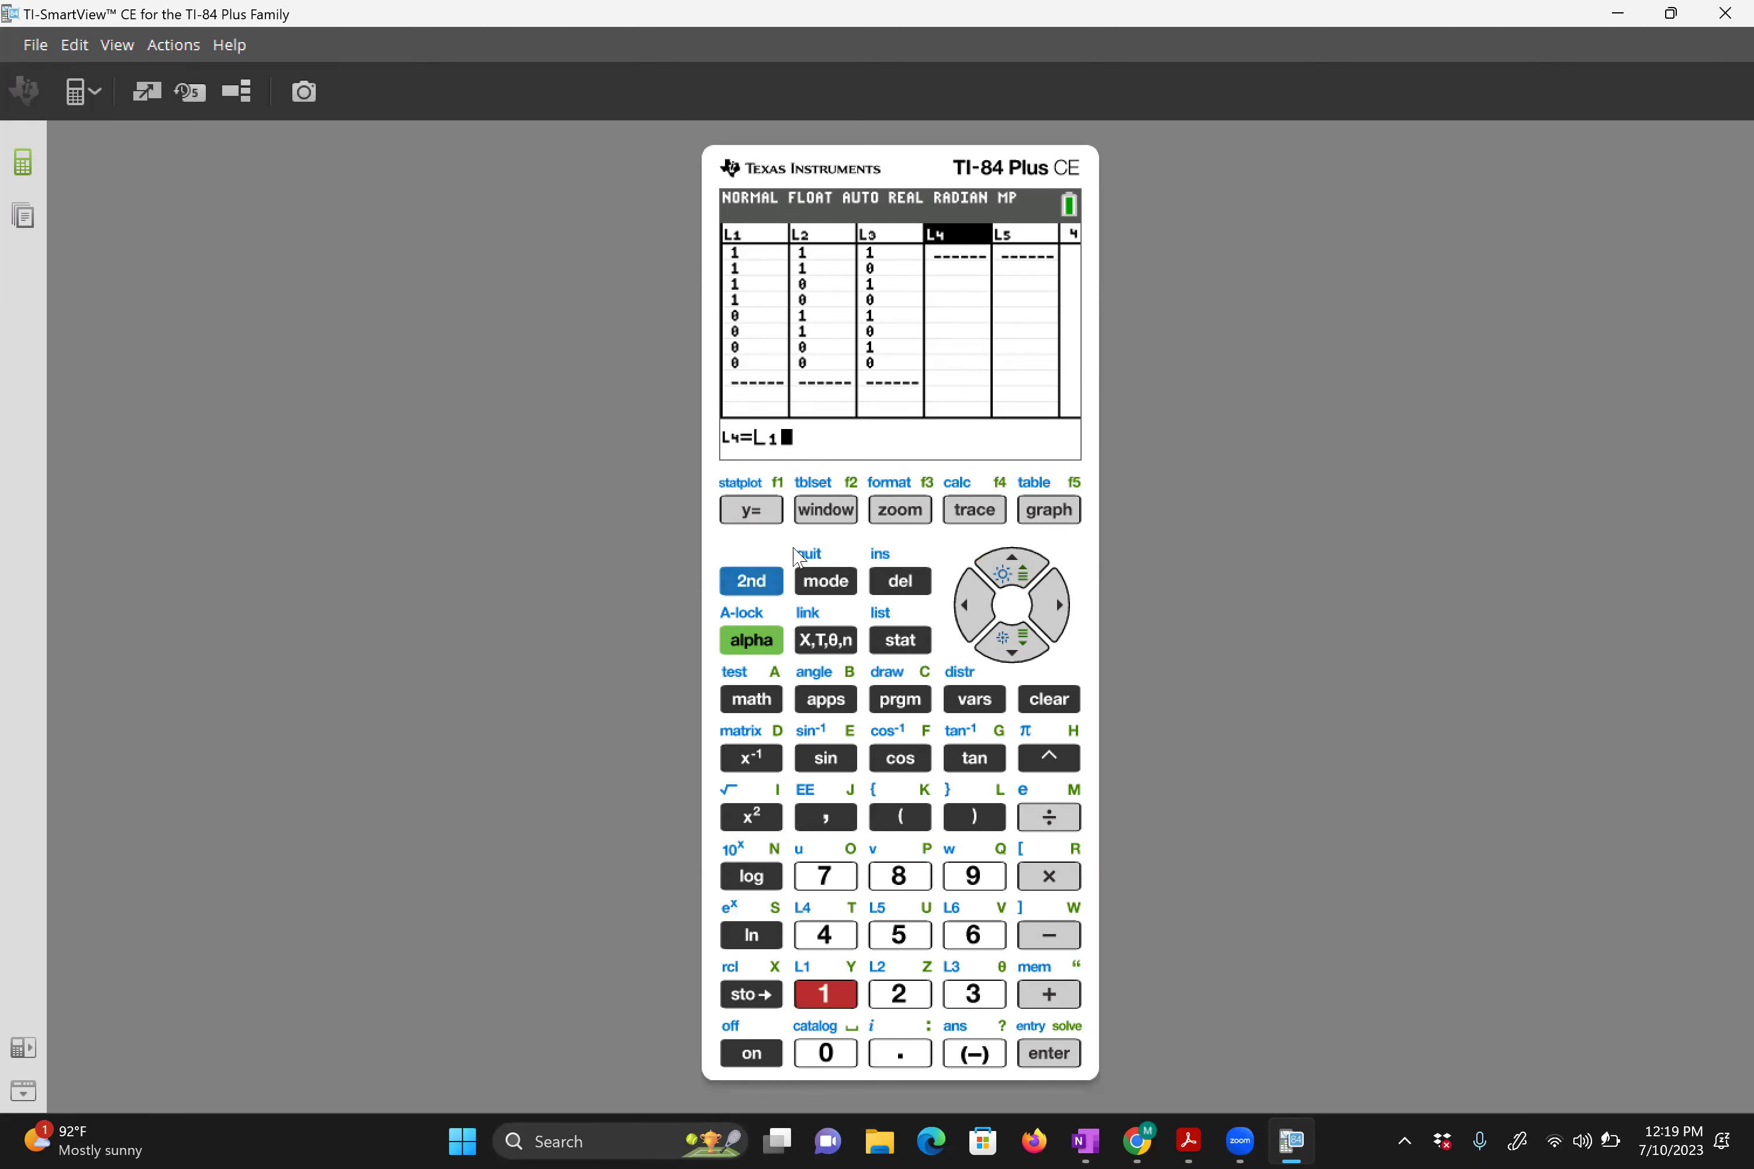
{"action": "left_click", "coordinate": [768, 577]}
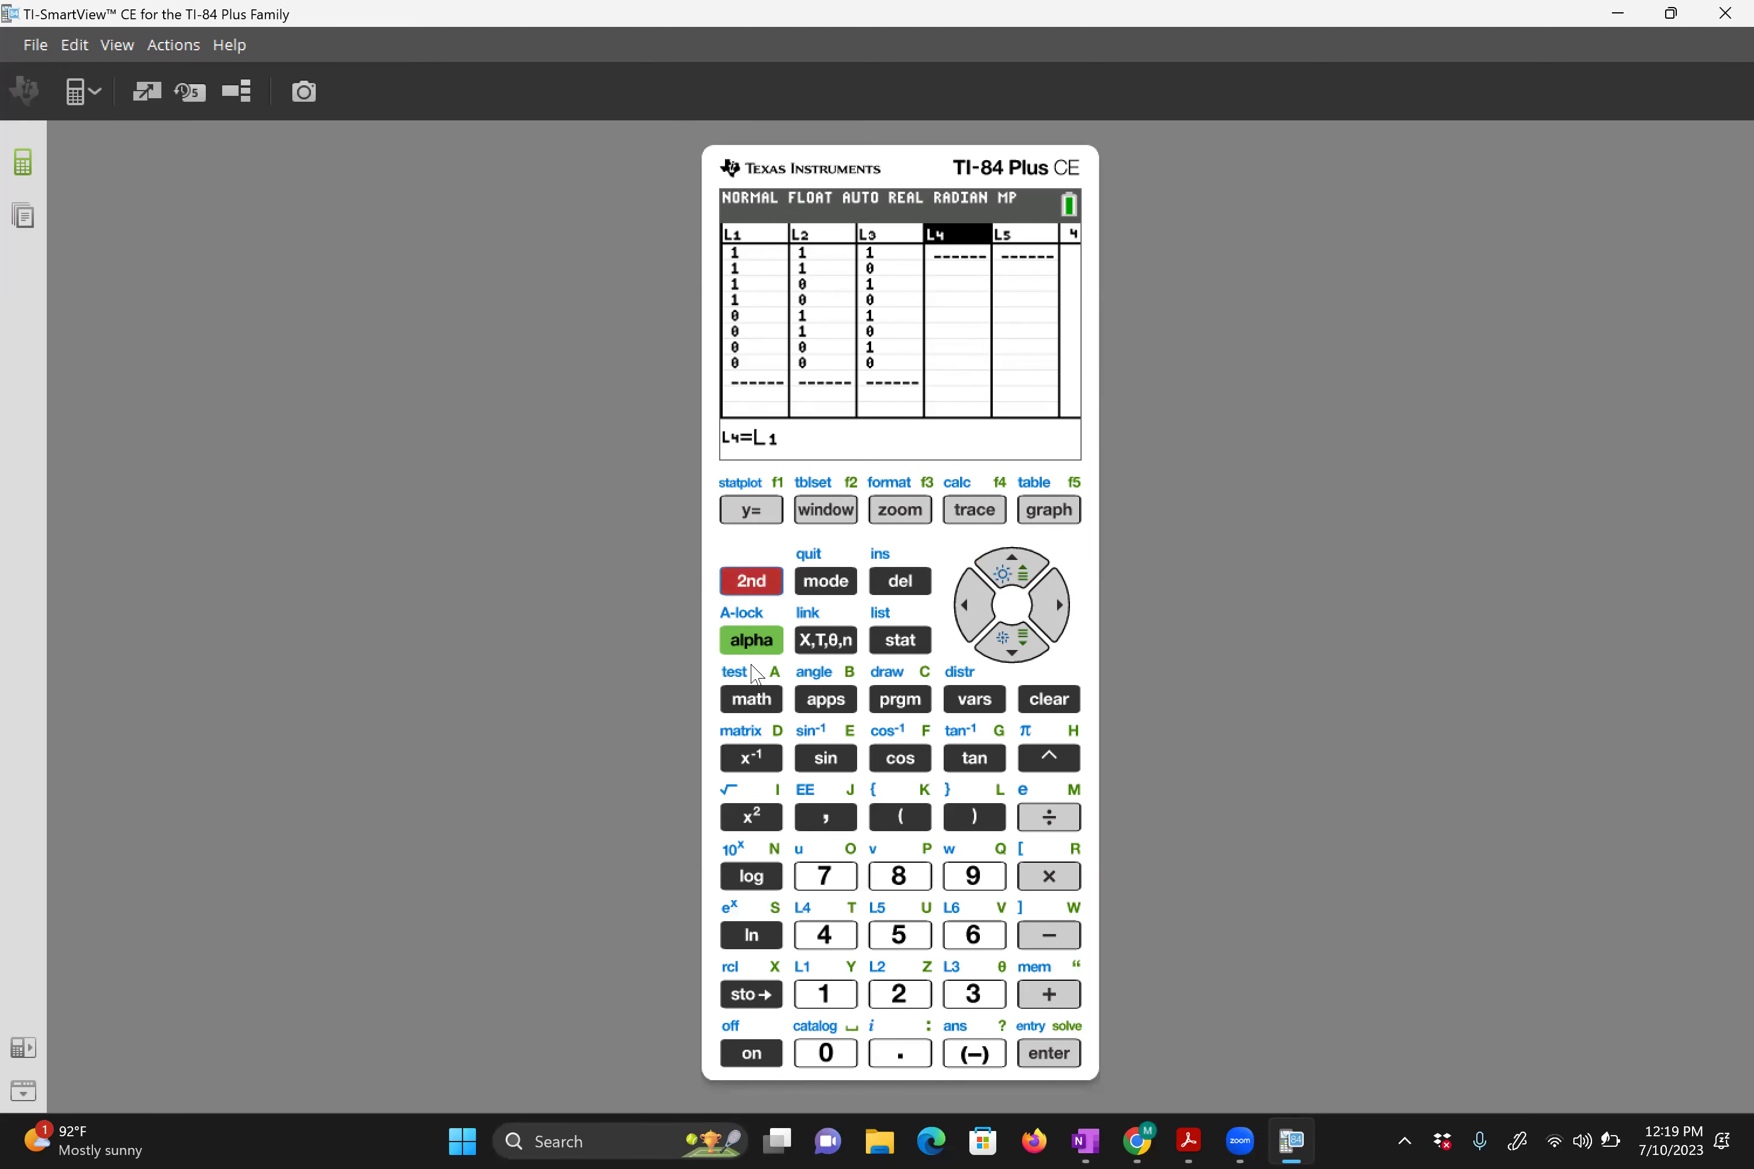
{"action": "left_click", "coordinate": [765, 704]}
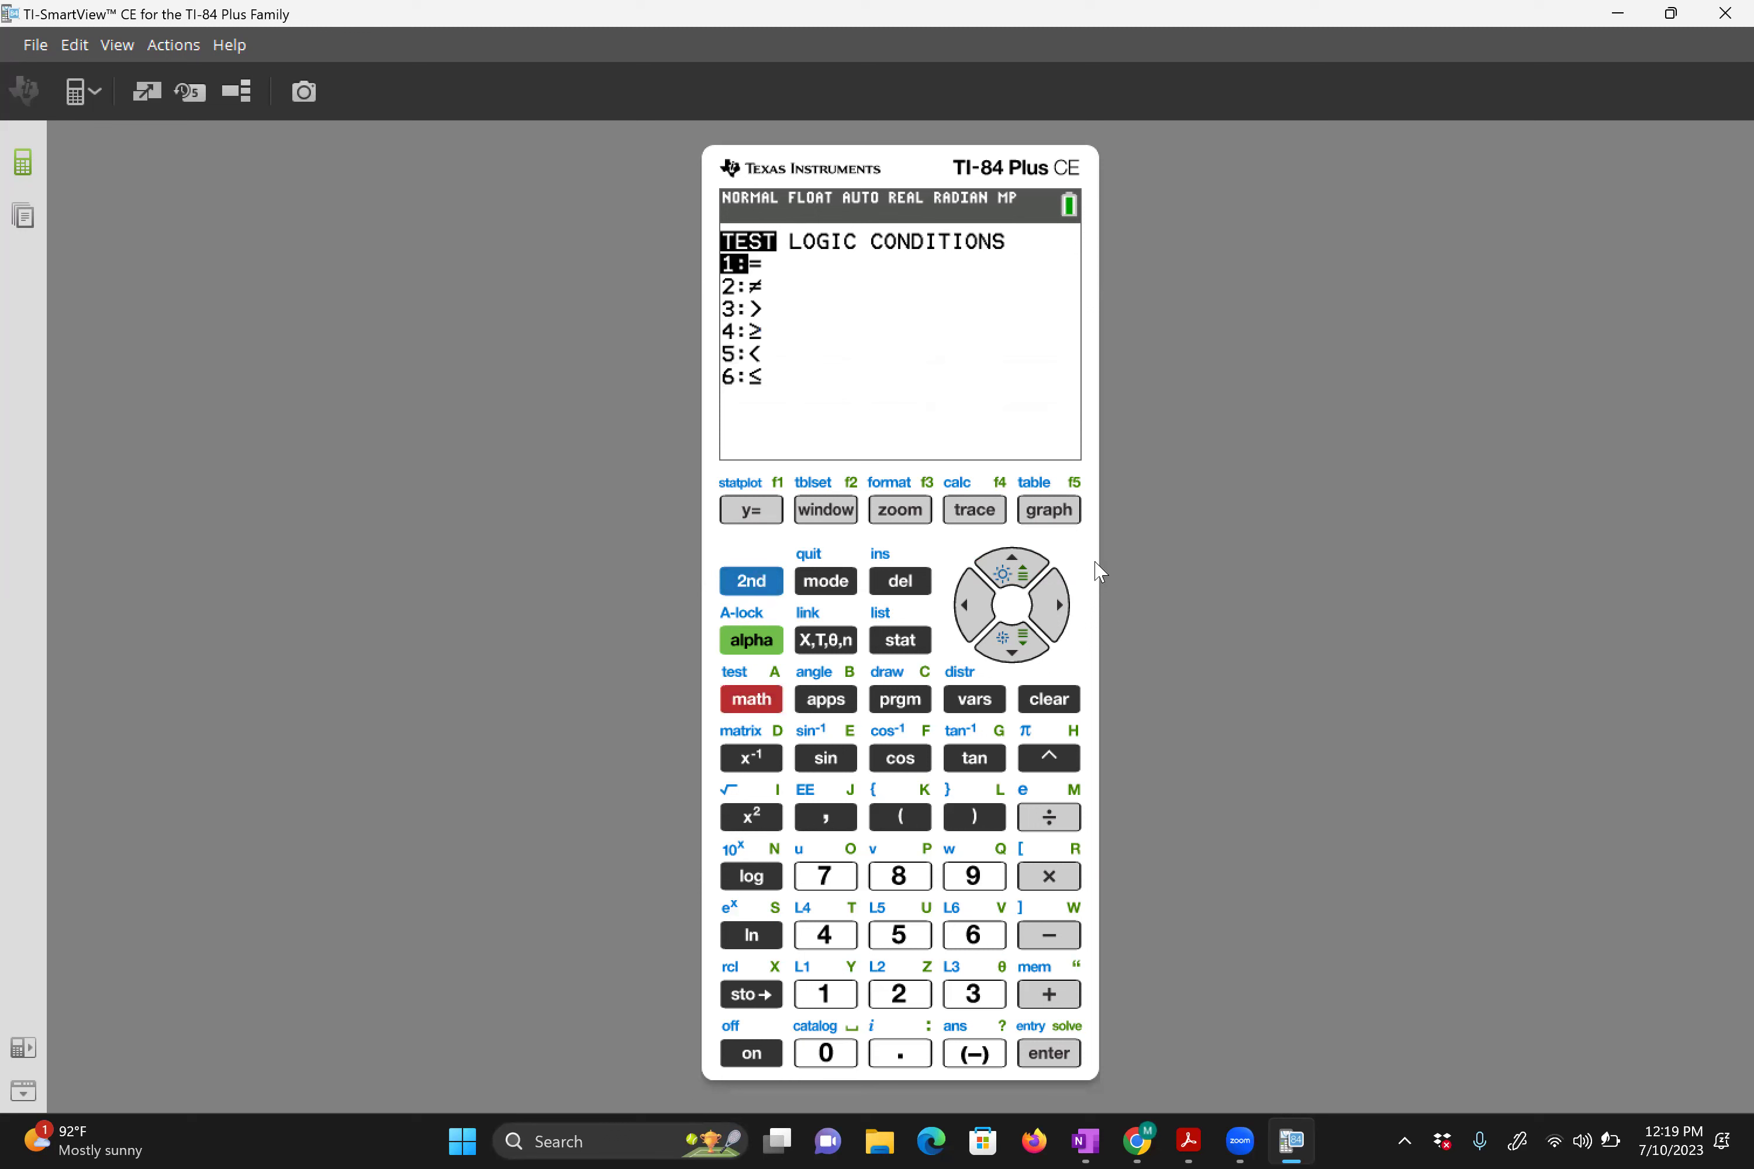
{"action": "left_click", "coordinate": [1059, 610]}
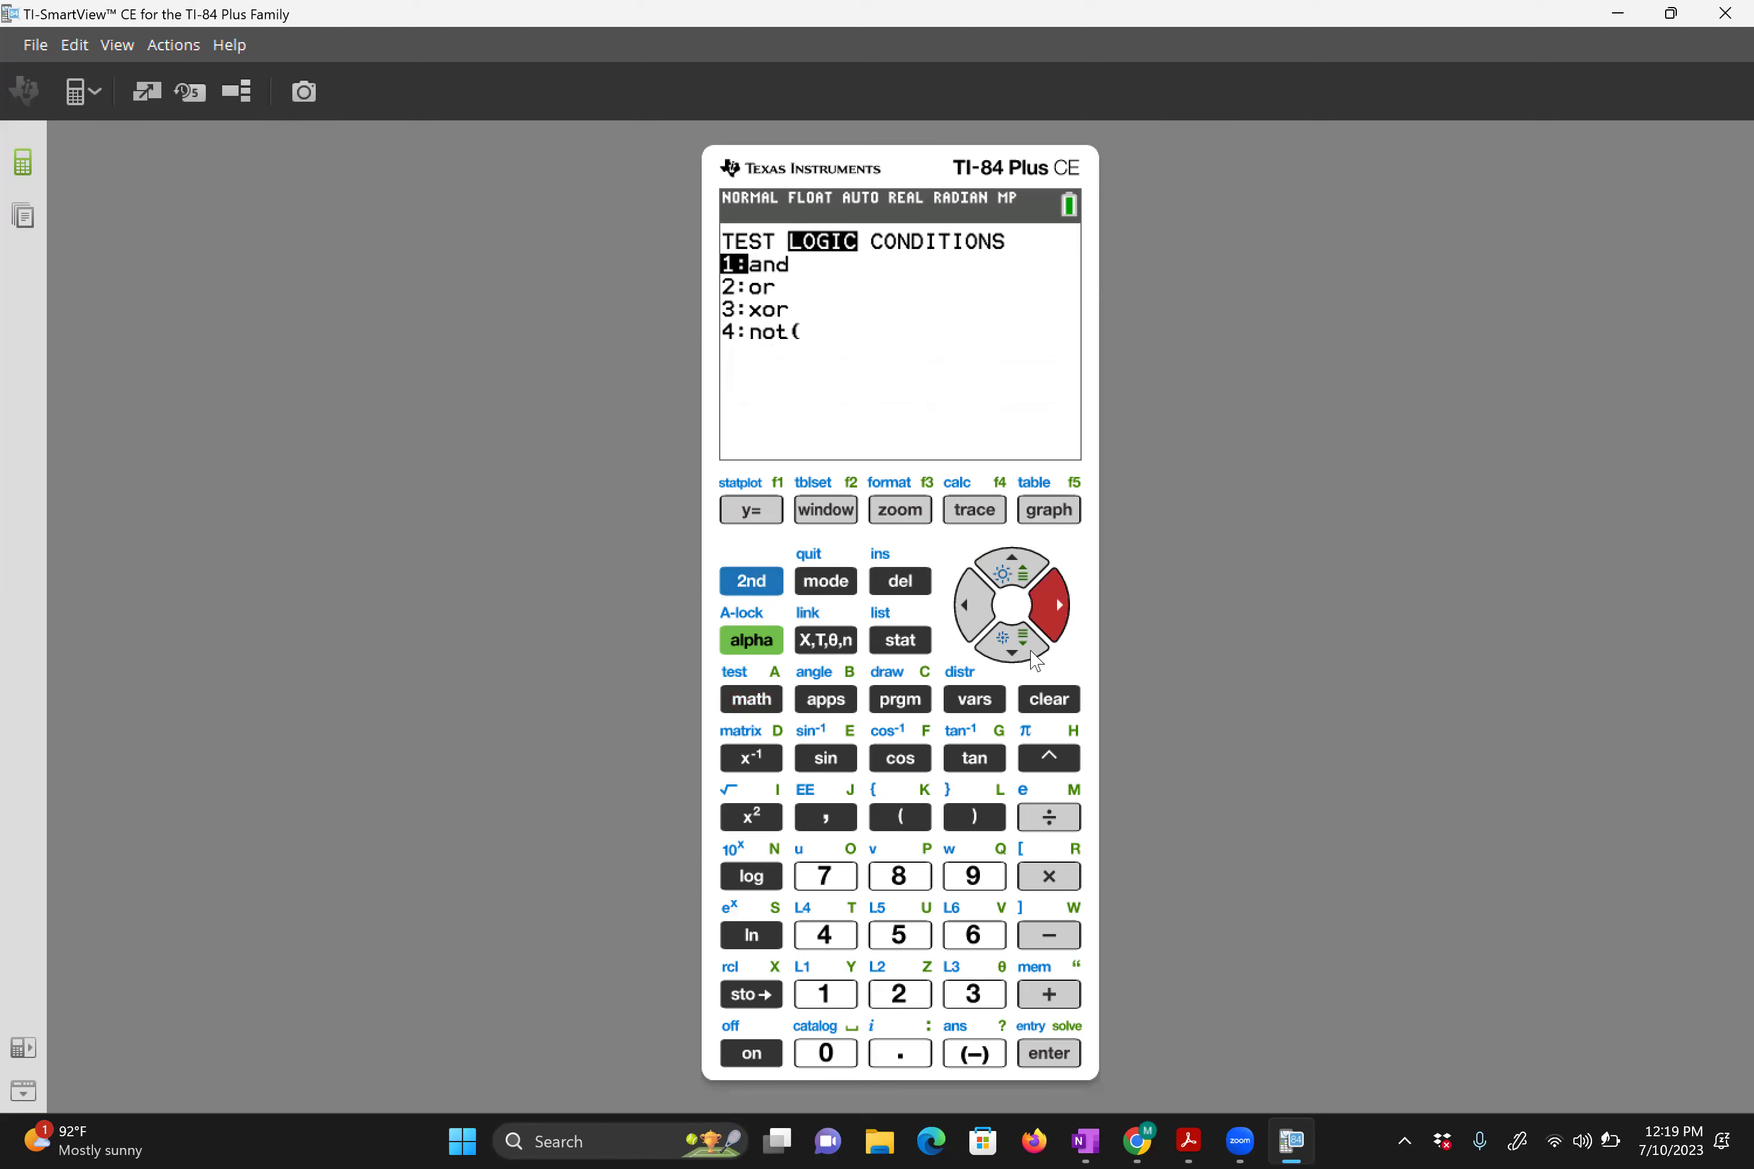
{"action": "left_click", "coordinate": [838, 998]}
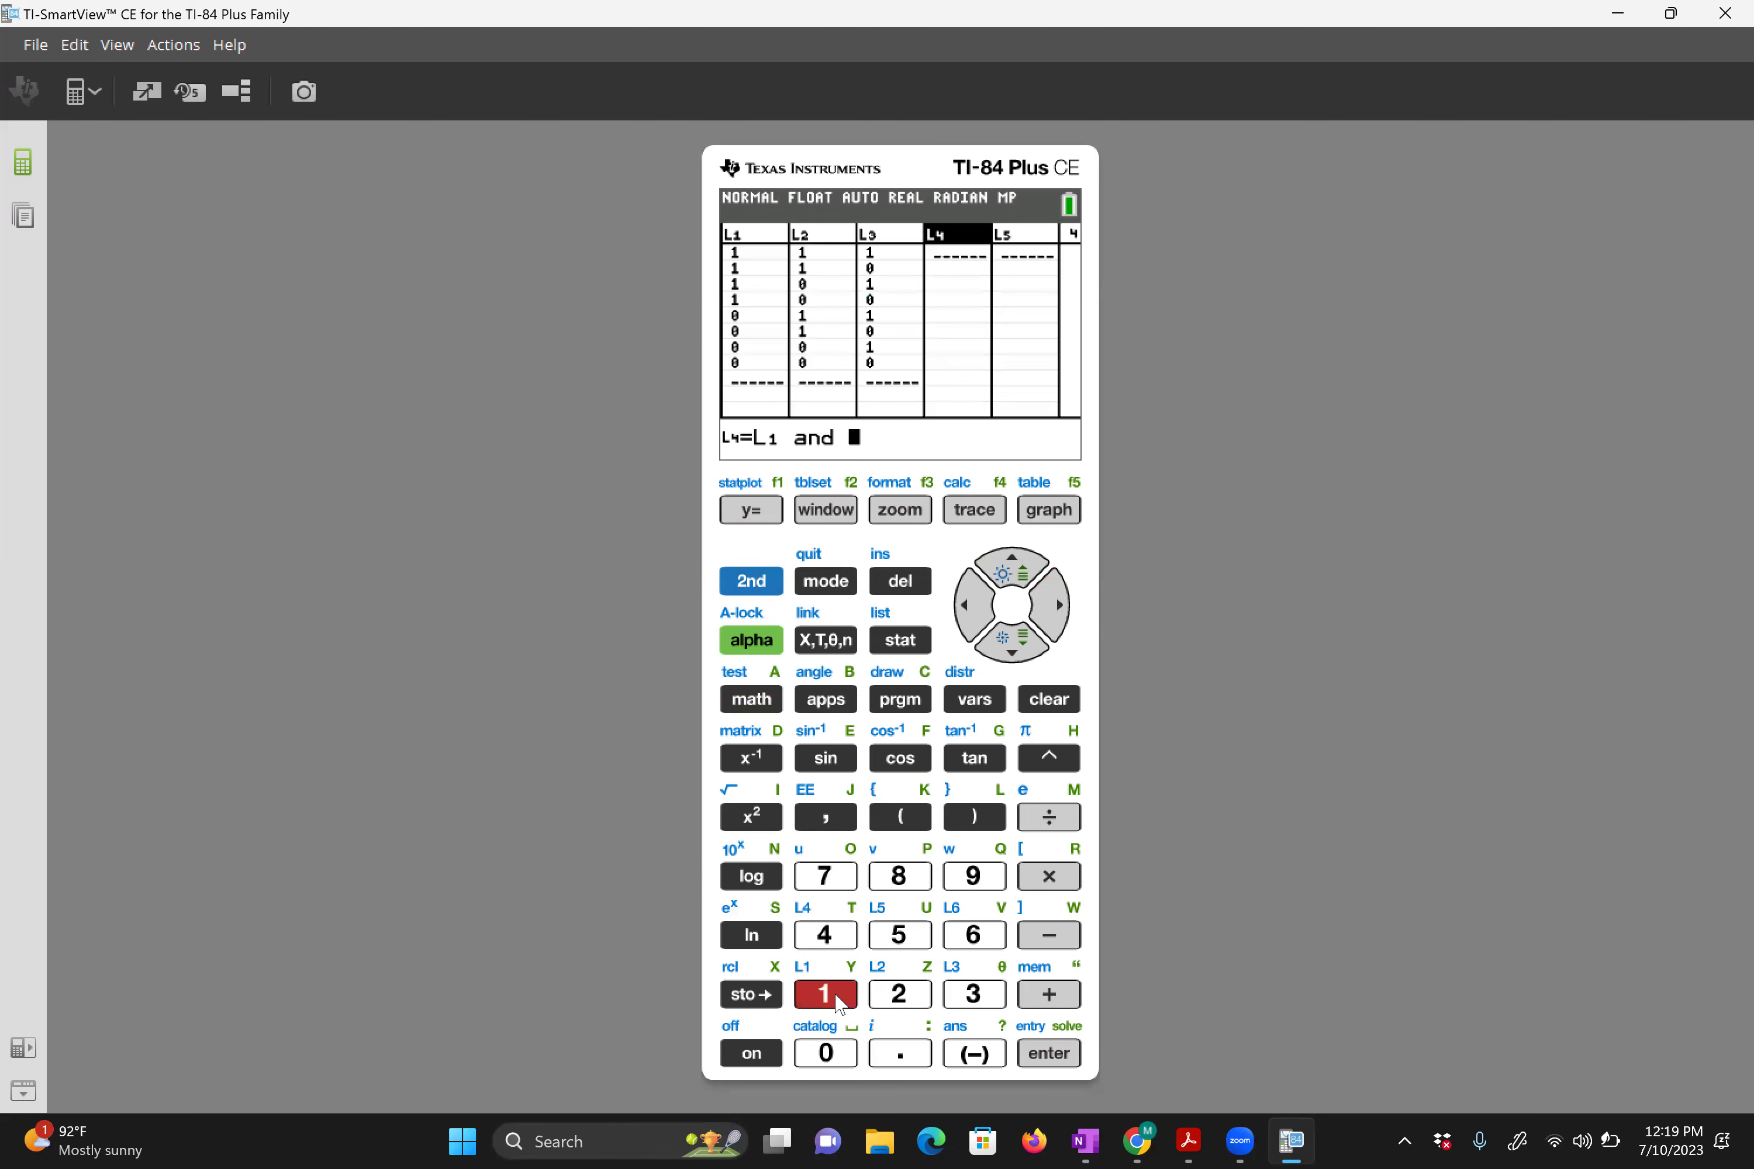
{"action": "left_click", "coordinate": [908, 822]}
Add L2 followed by the LOGIC or operator inside the parenthesis
{"action": "left_click", "coordinate": [757, 583]}
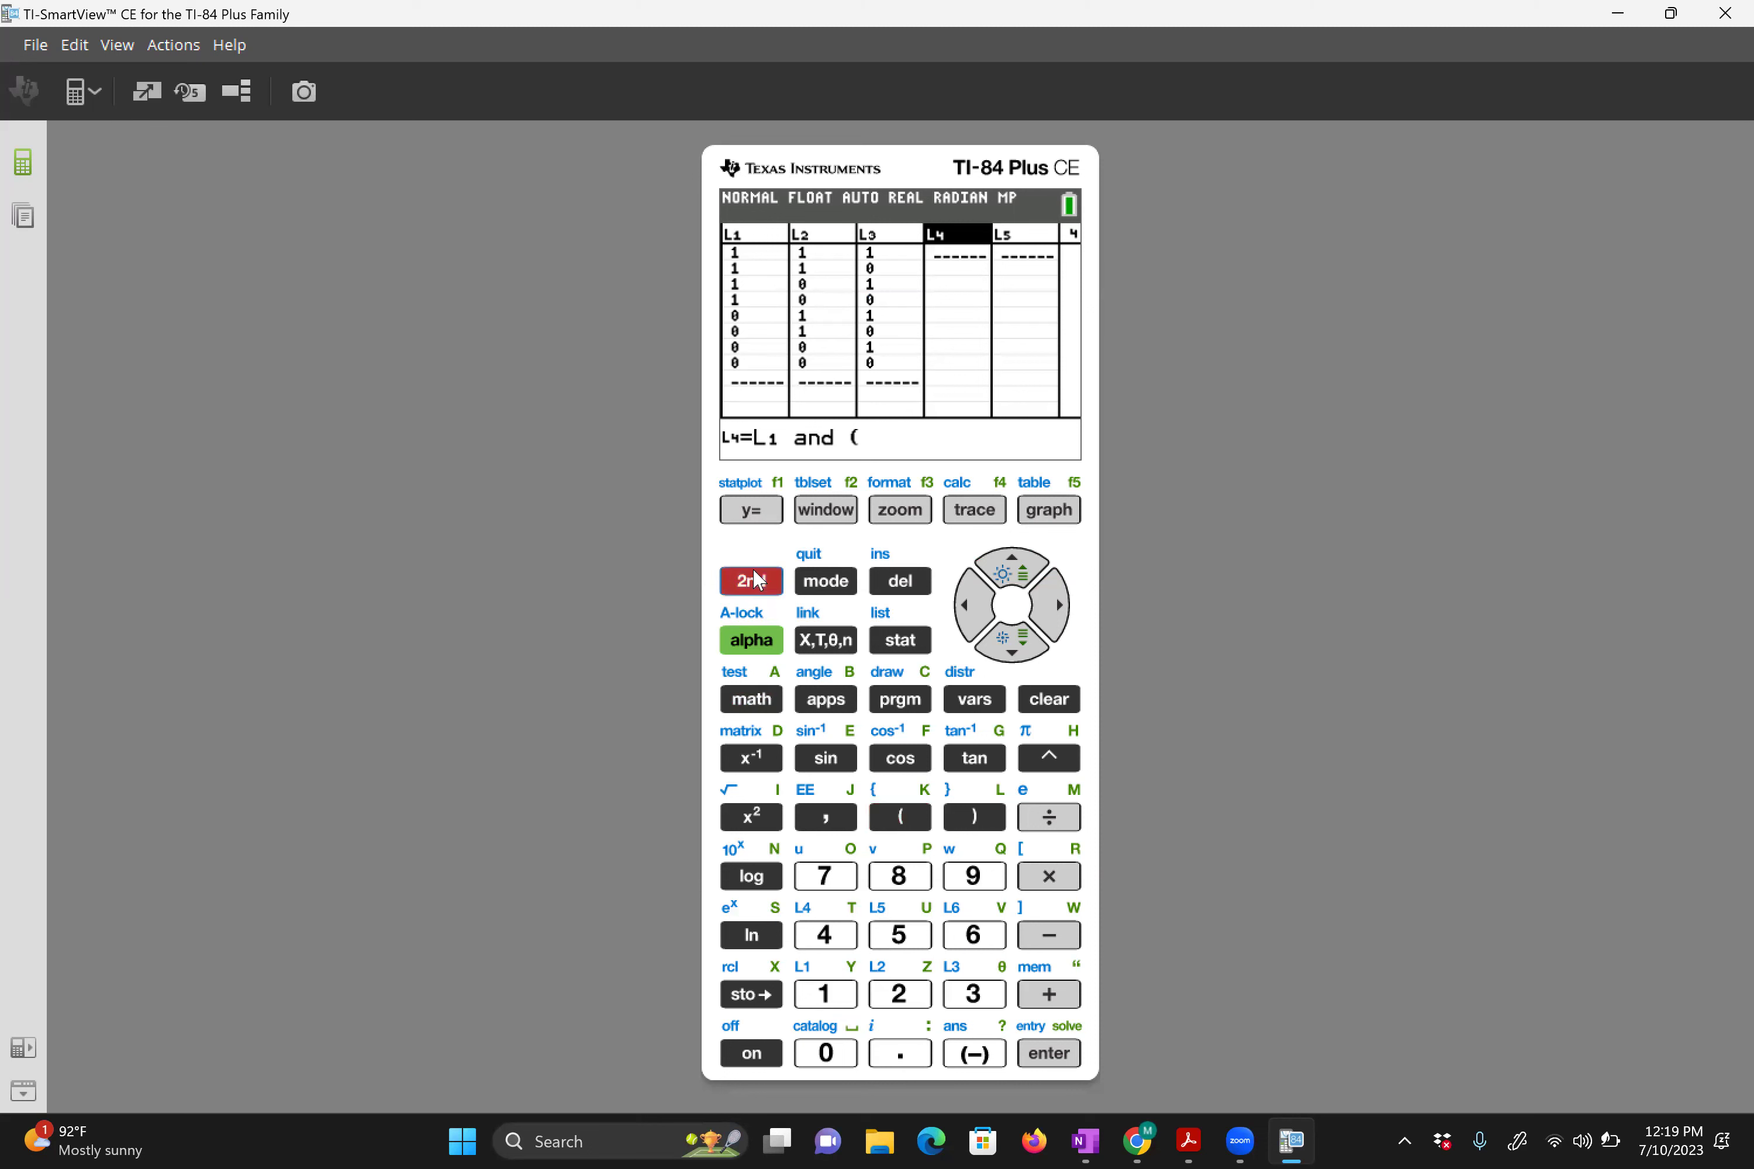
{"action": "left_click", "coordinate": [897, 992]}
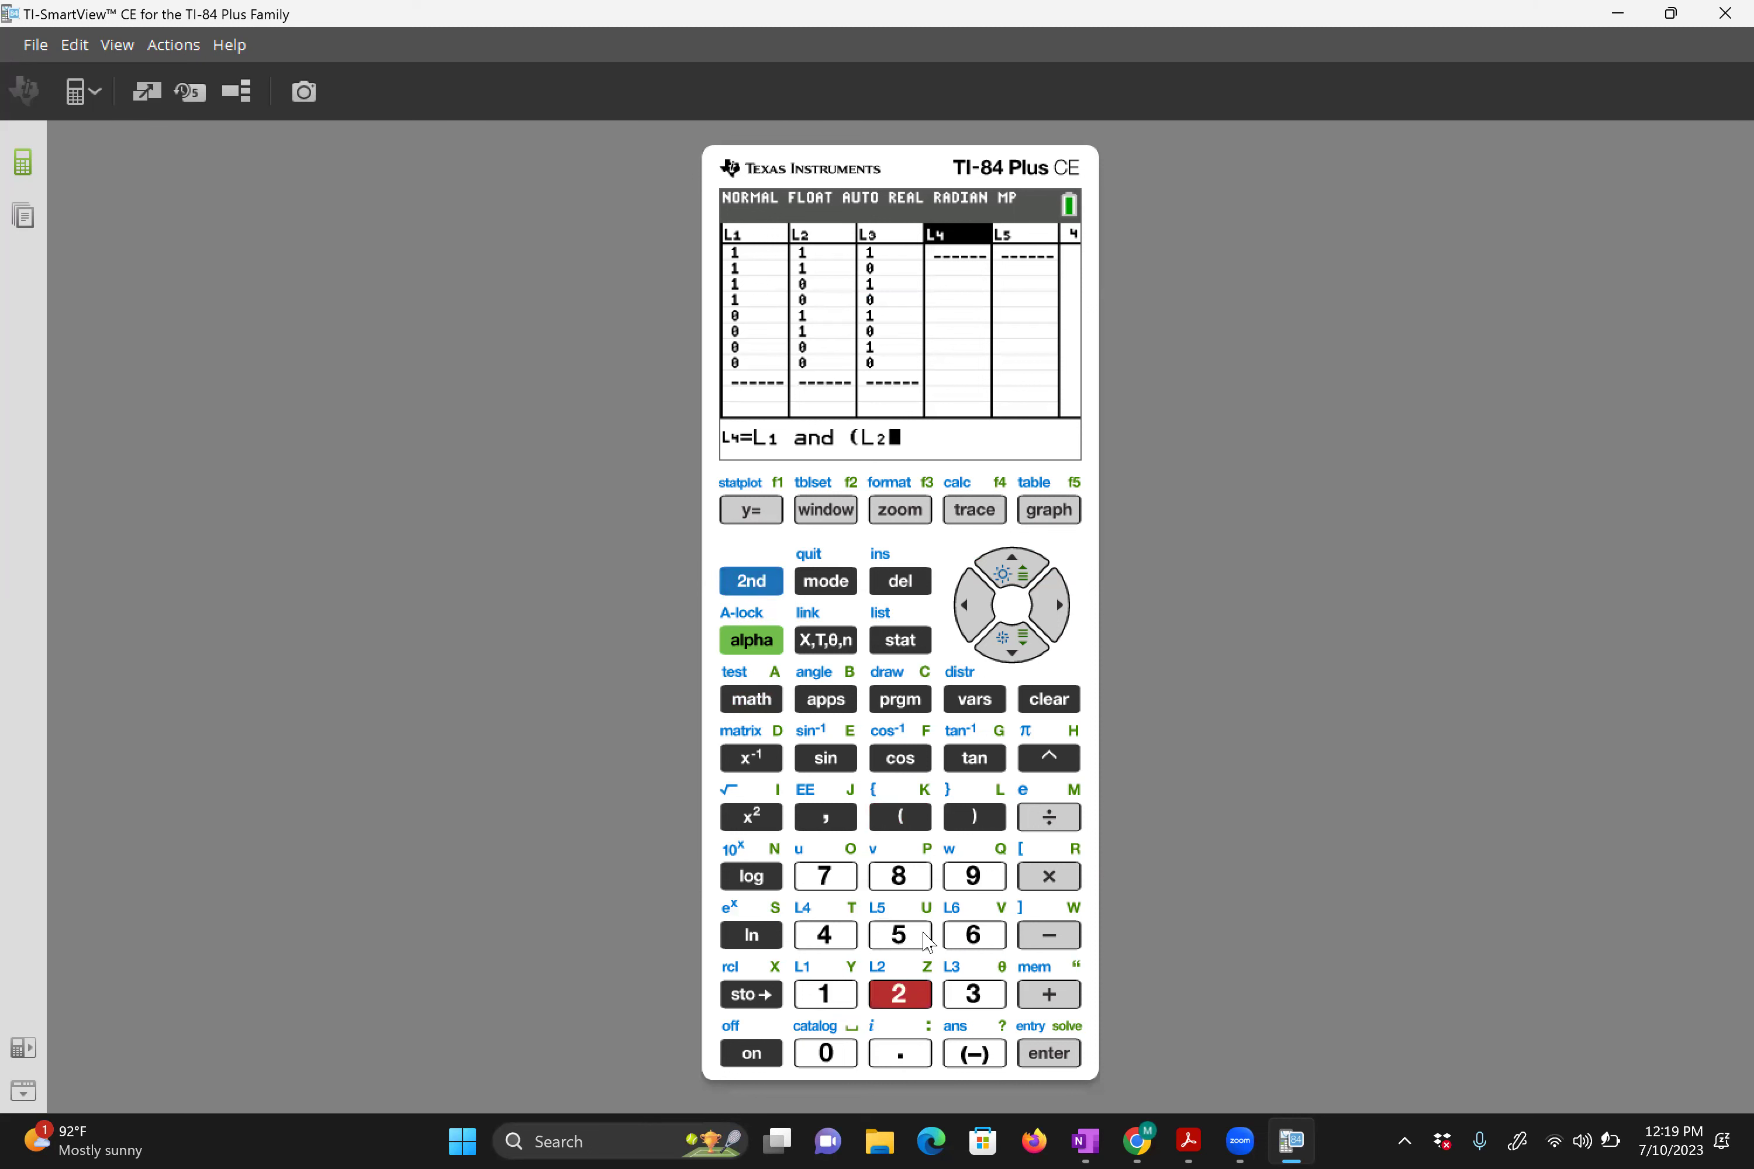
{"action": "left_click", "coordinate": [757, 582]}
{"action": "left_click", "coordinate": [762, 705]}
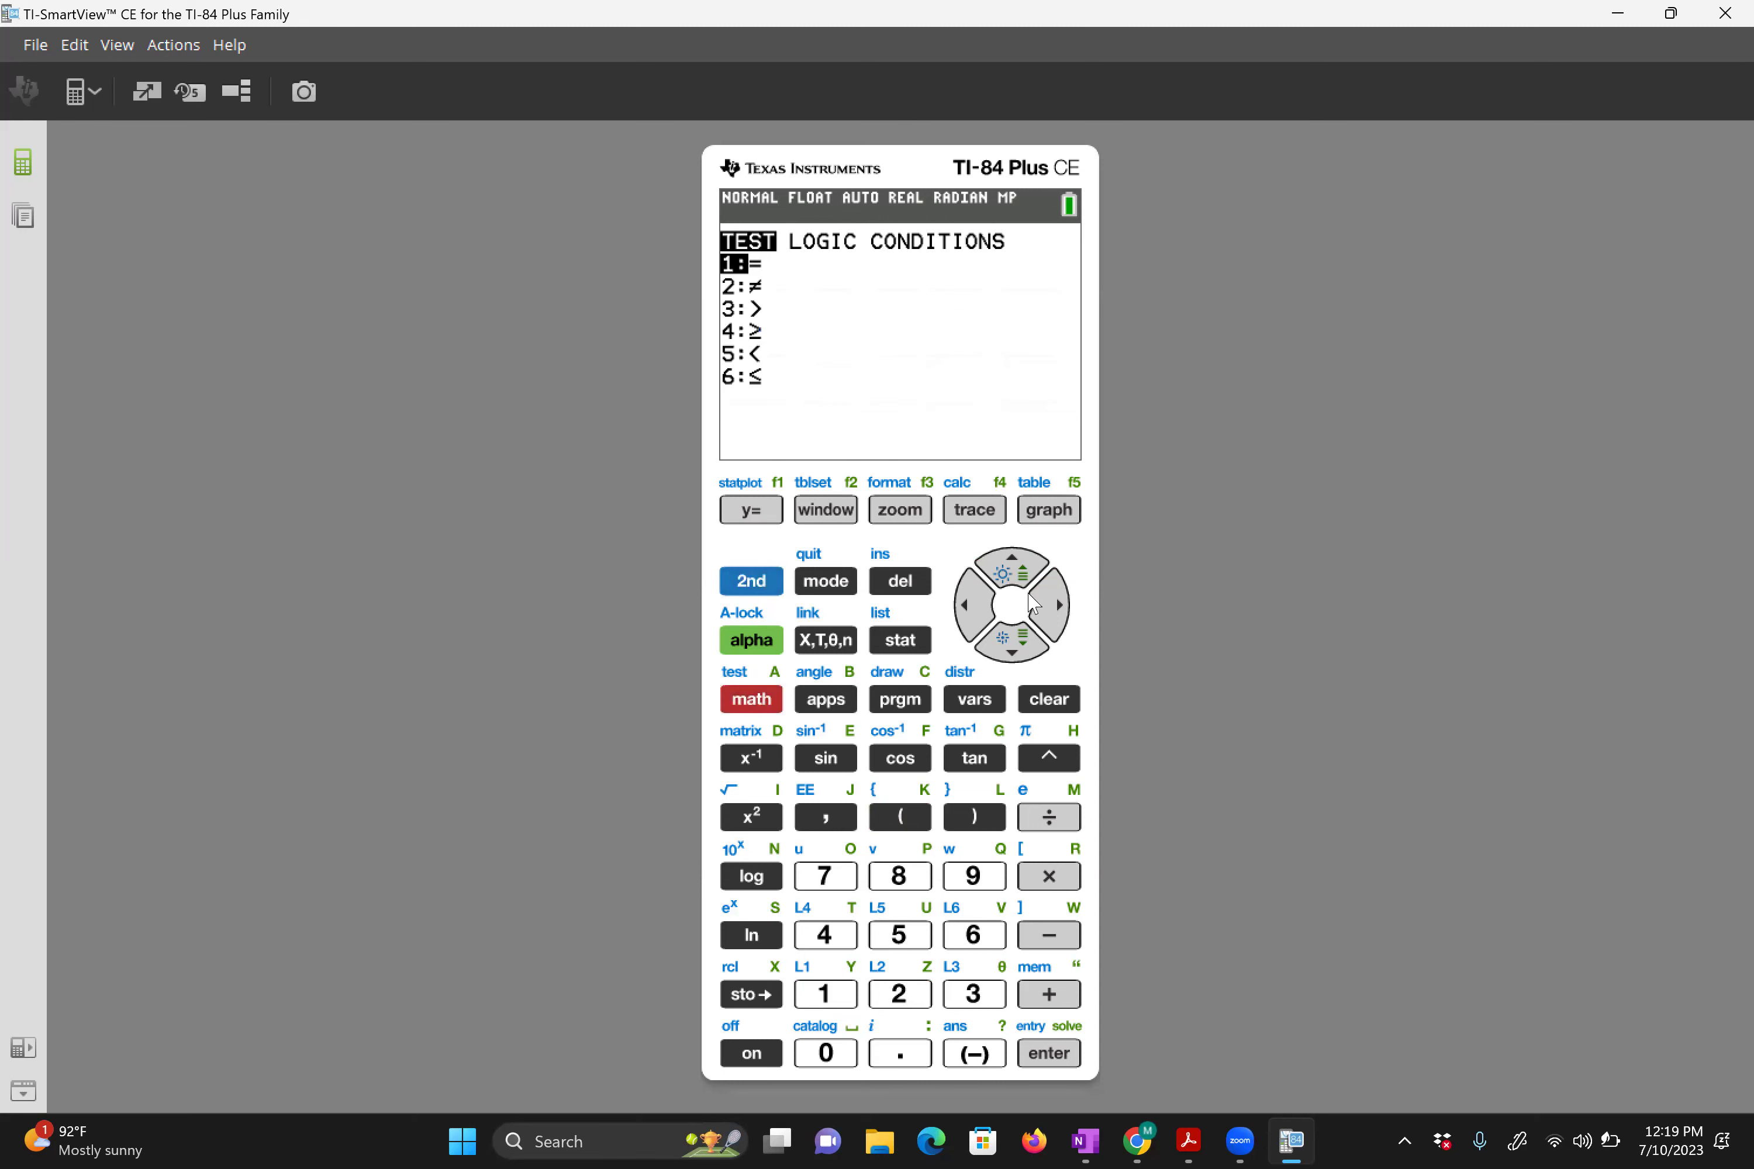
{"action": "left_click", "coordinate": [1064, 608]}
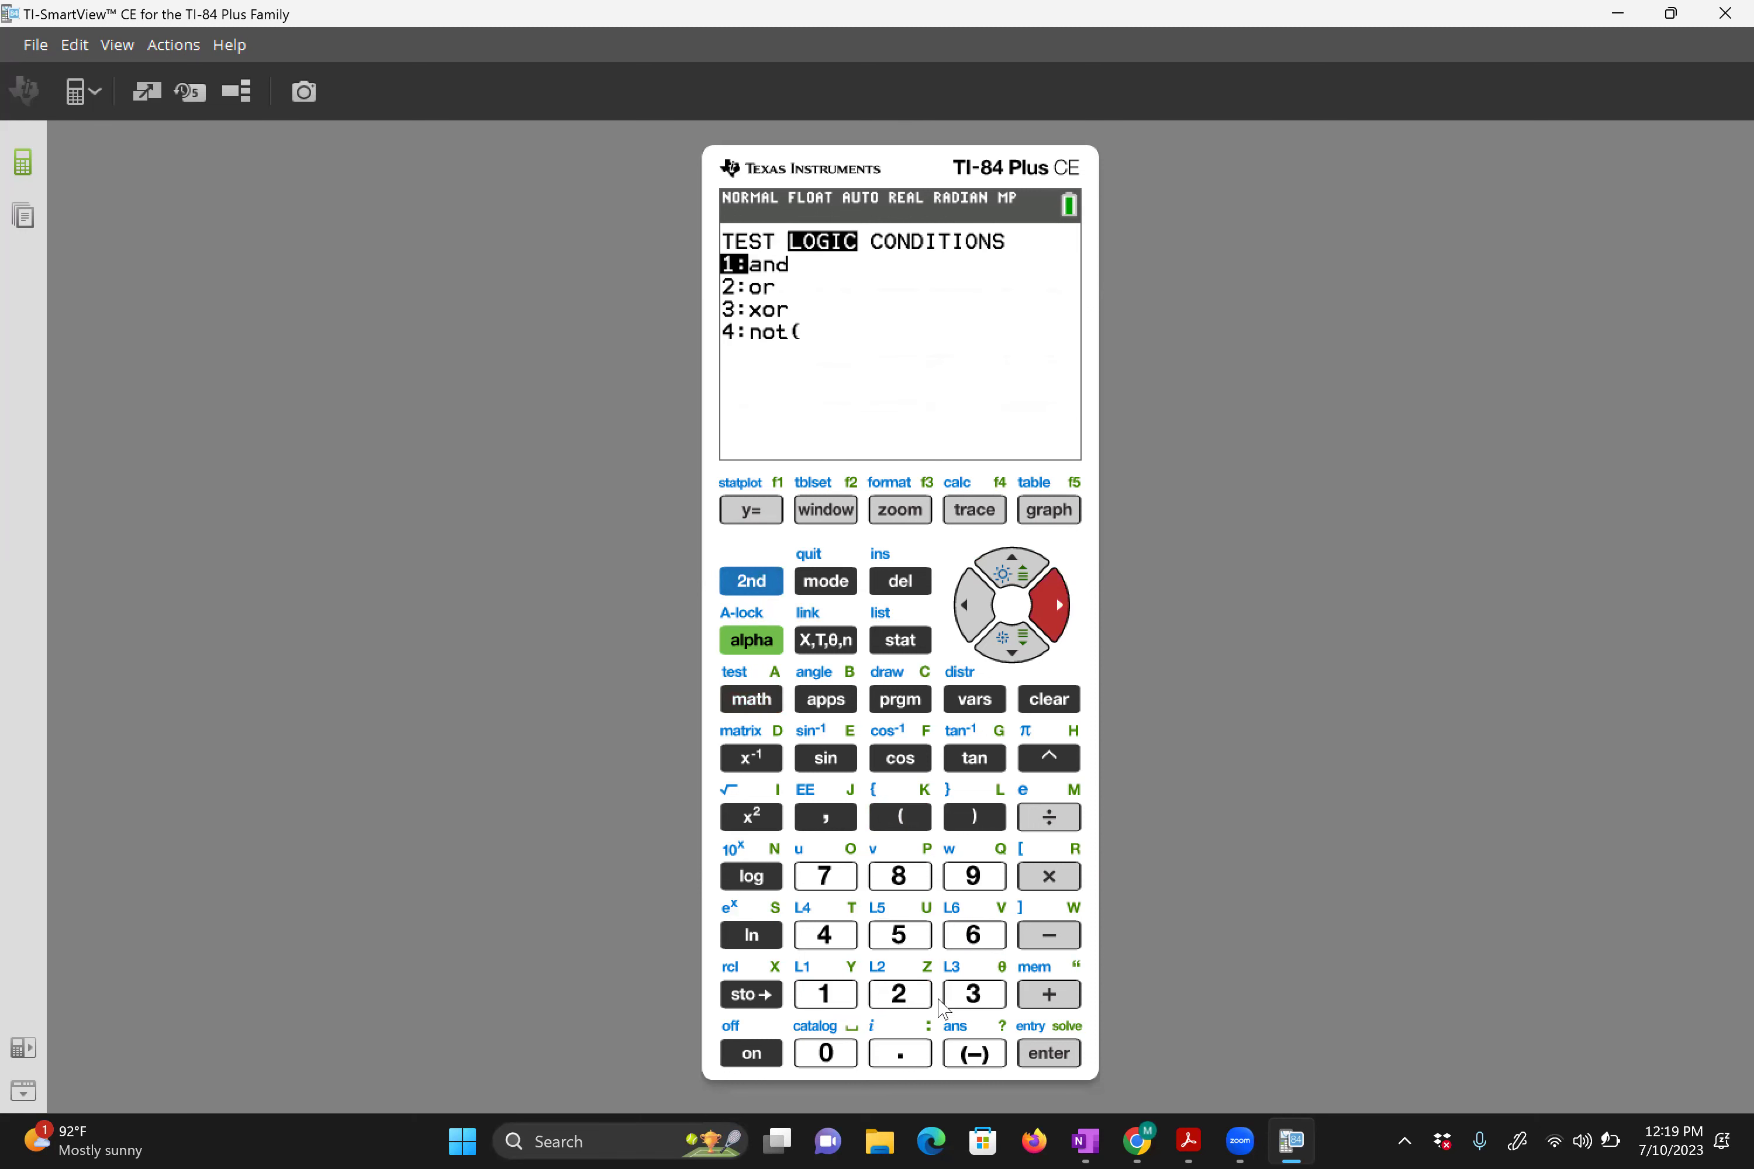
{"action": "left_click", "coordinate": [910, 993]}
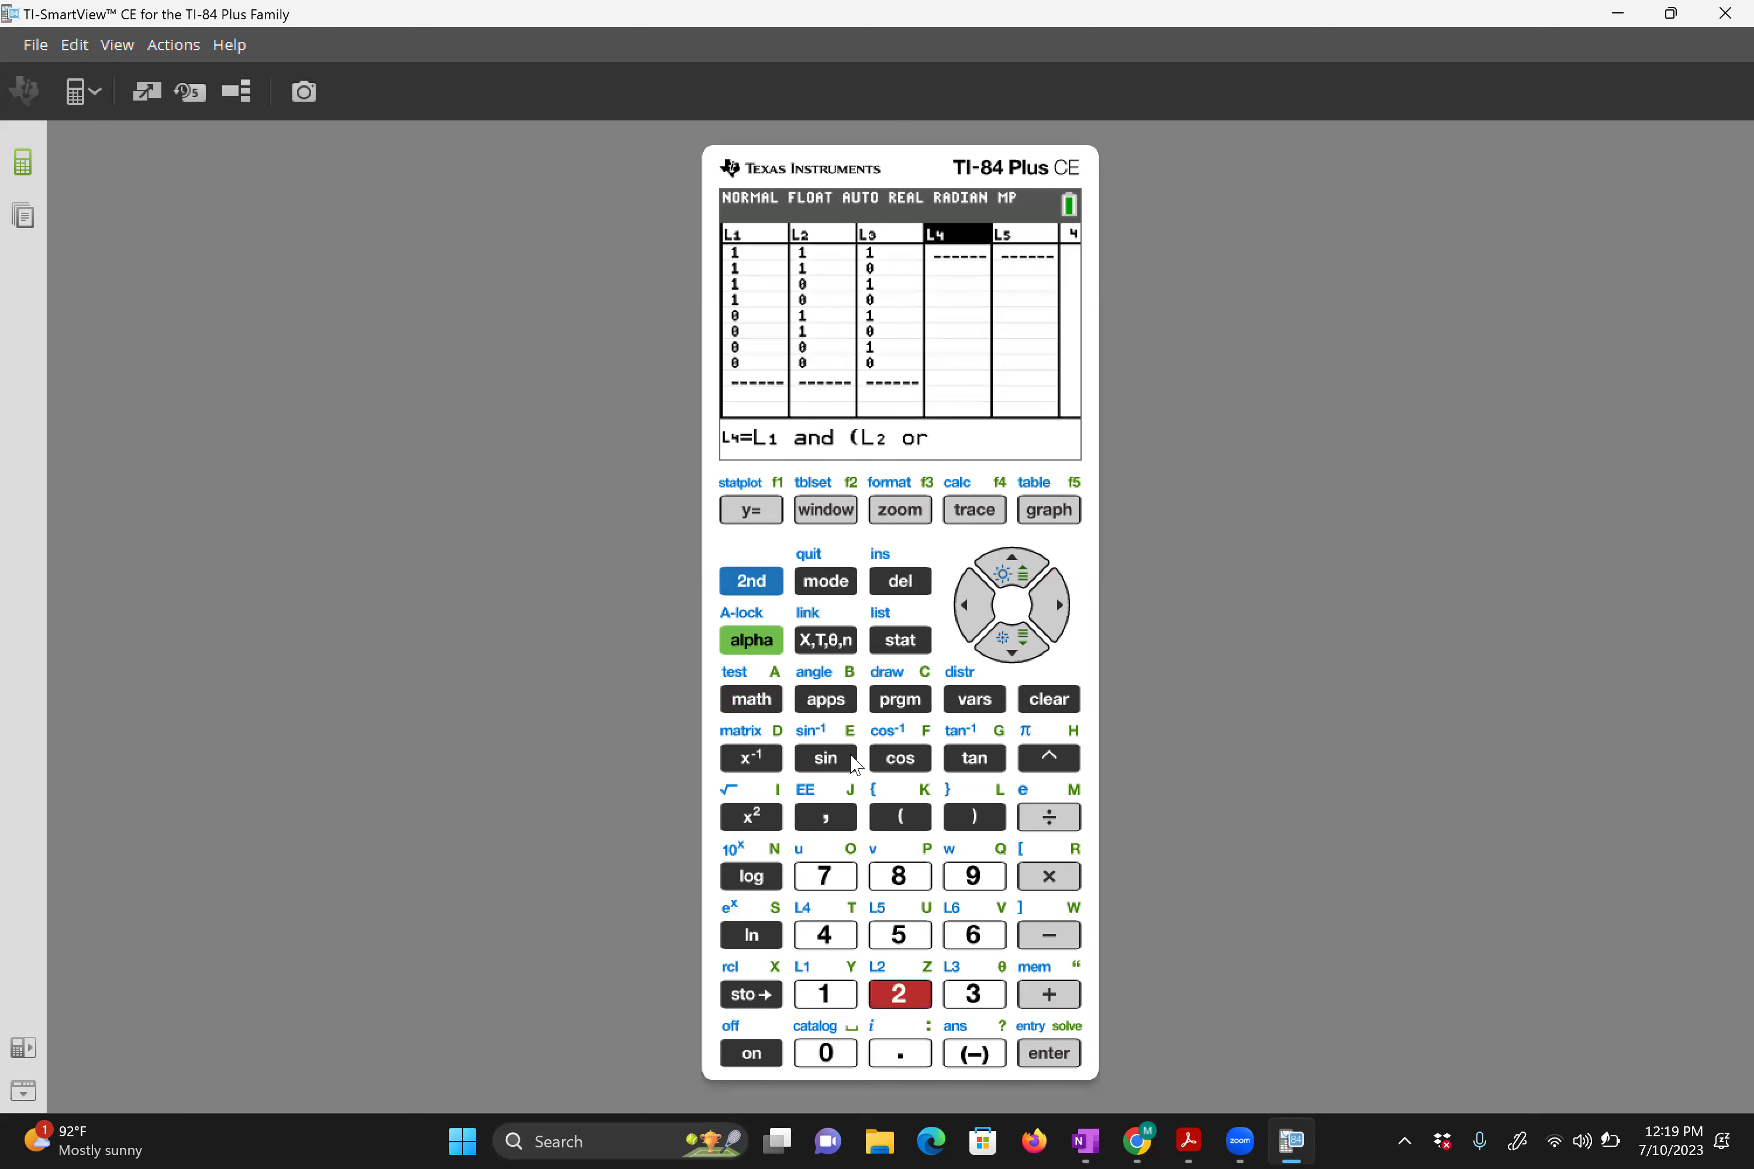
Insert the not( operator from the LOGIC menu after or
{"action": "left_click", "coordinate": [759, 586]}
{"action": "left_click", "coordinate": [757, 703]}
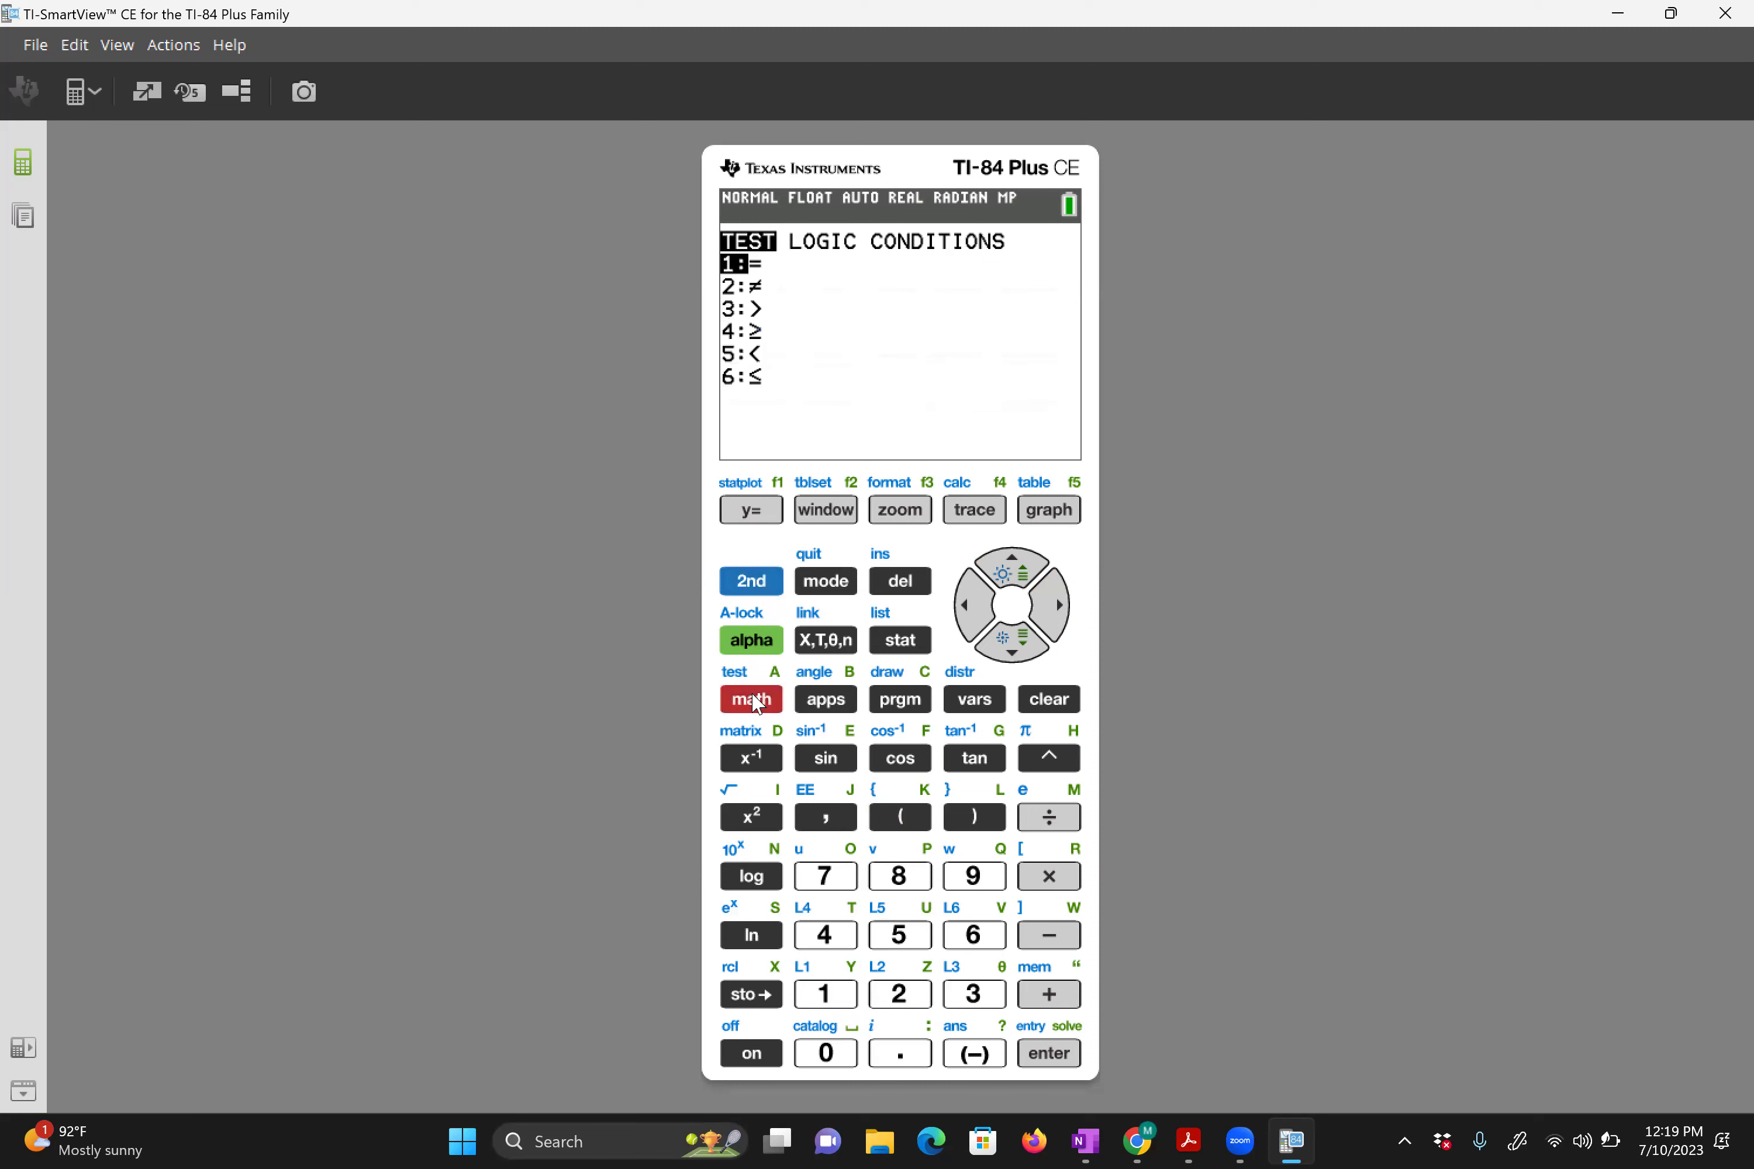
{"action": "left_click", "coordinate": [1049, 600]}
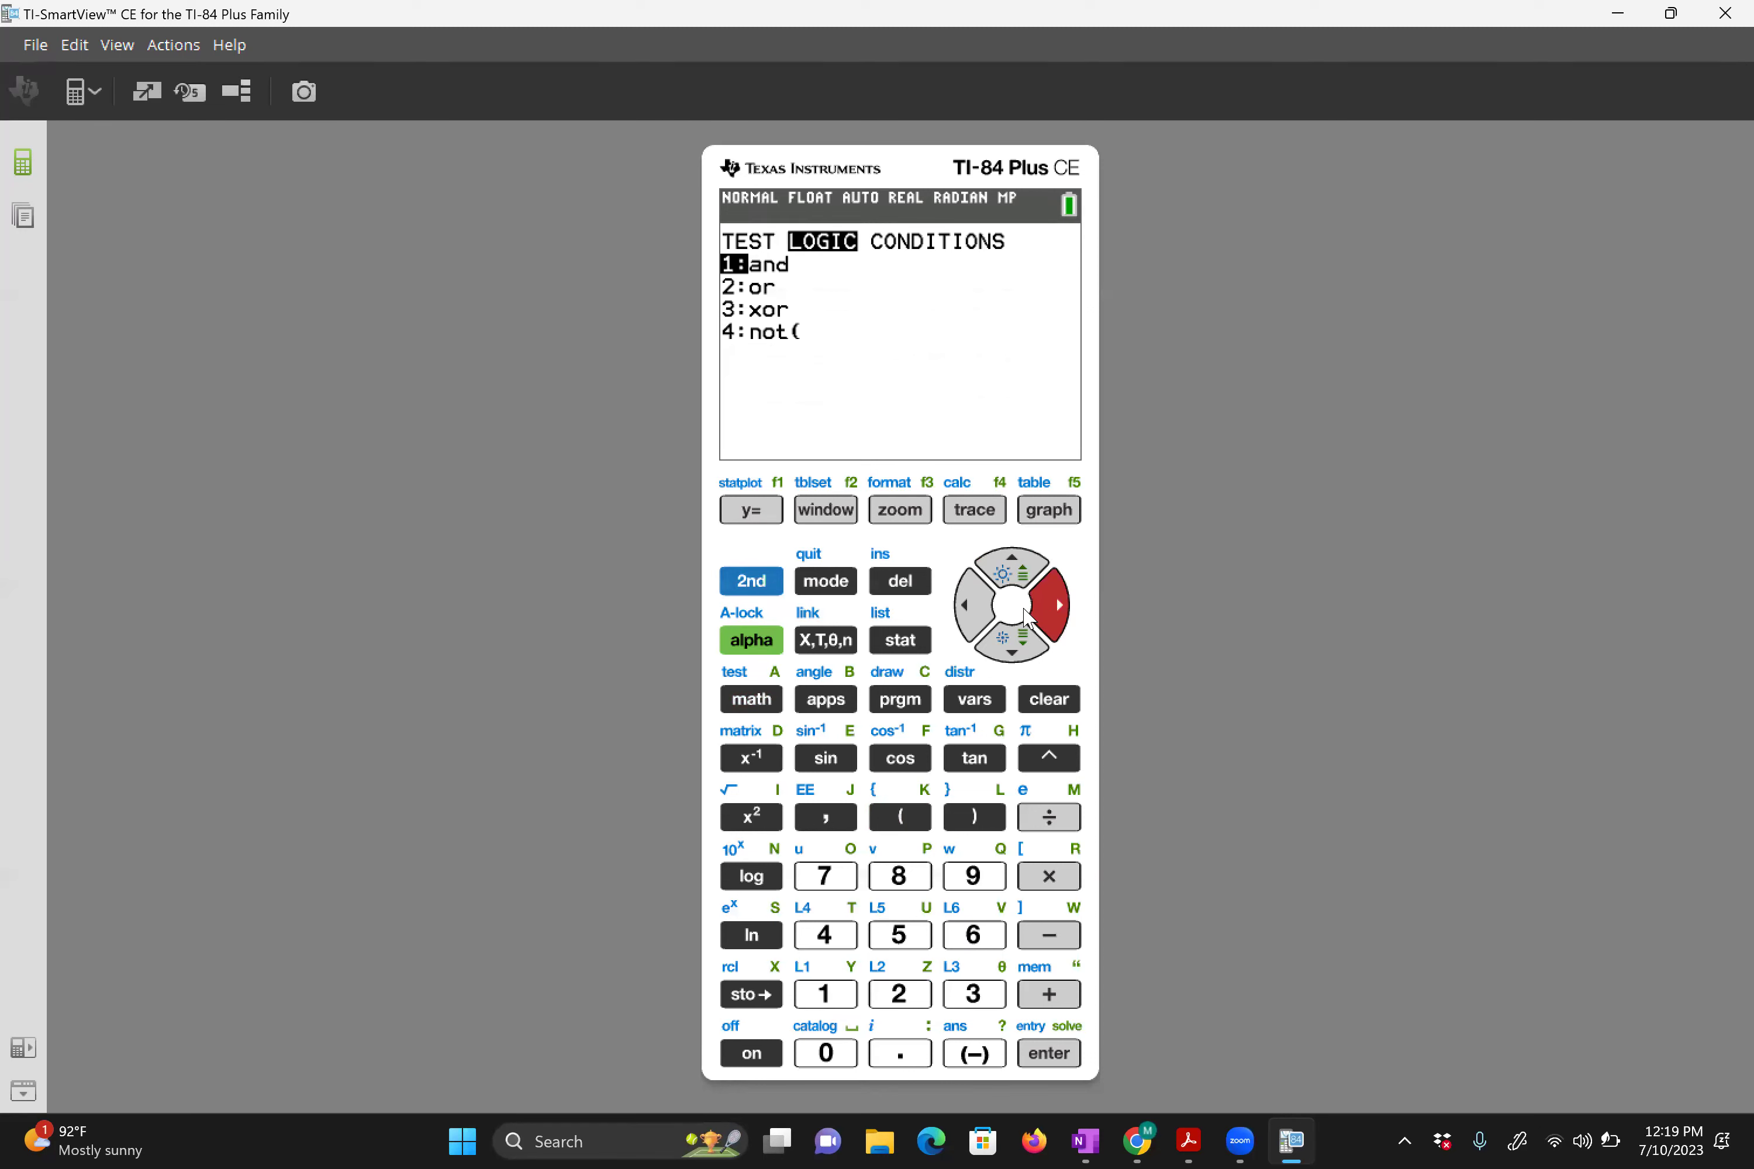
{"action": "left_click", "coordinate": [1010, 648]}
{"action": "left_click", "coordinate": [1007, 652]}
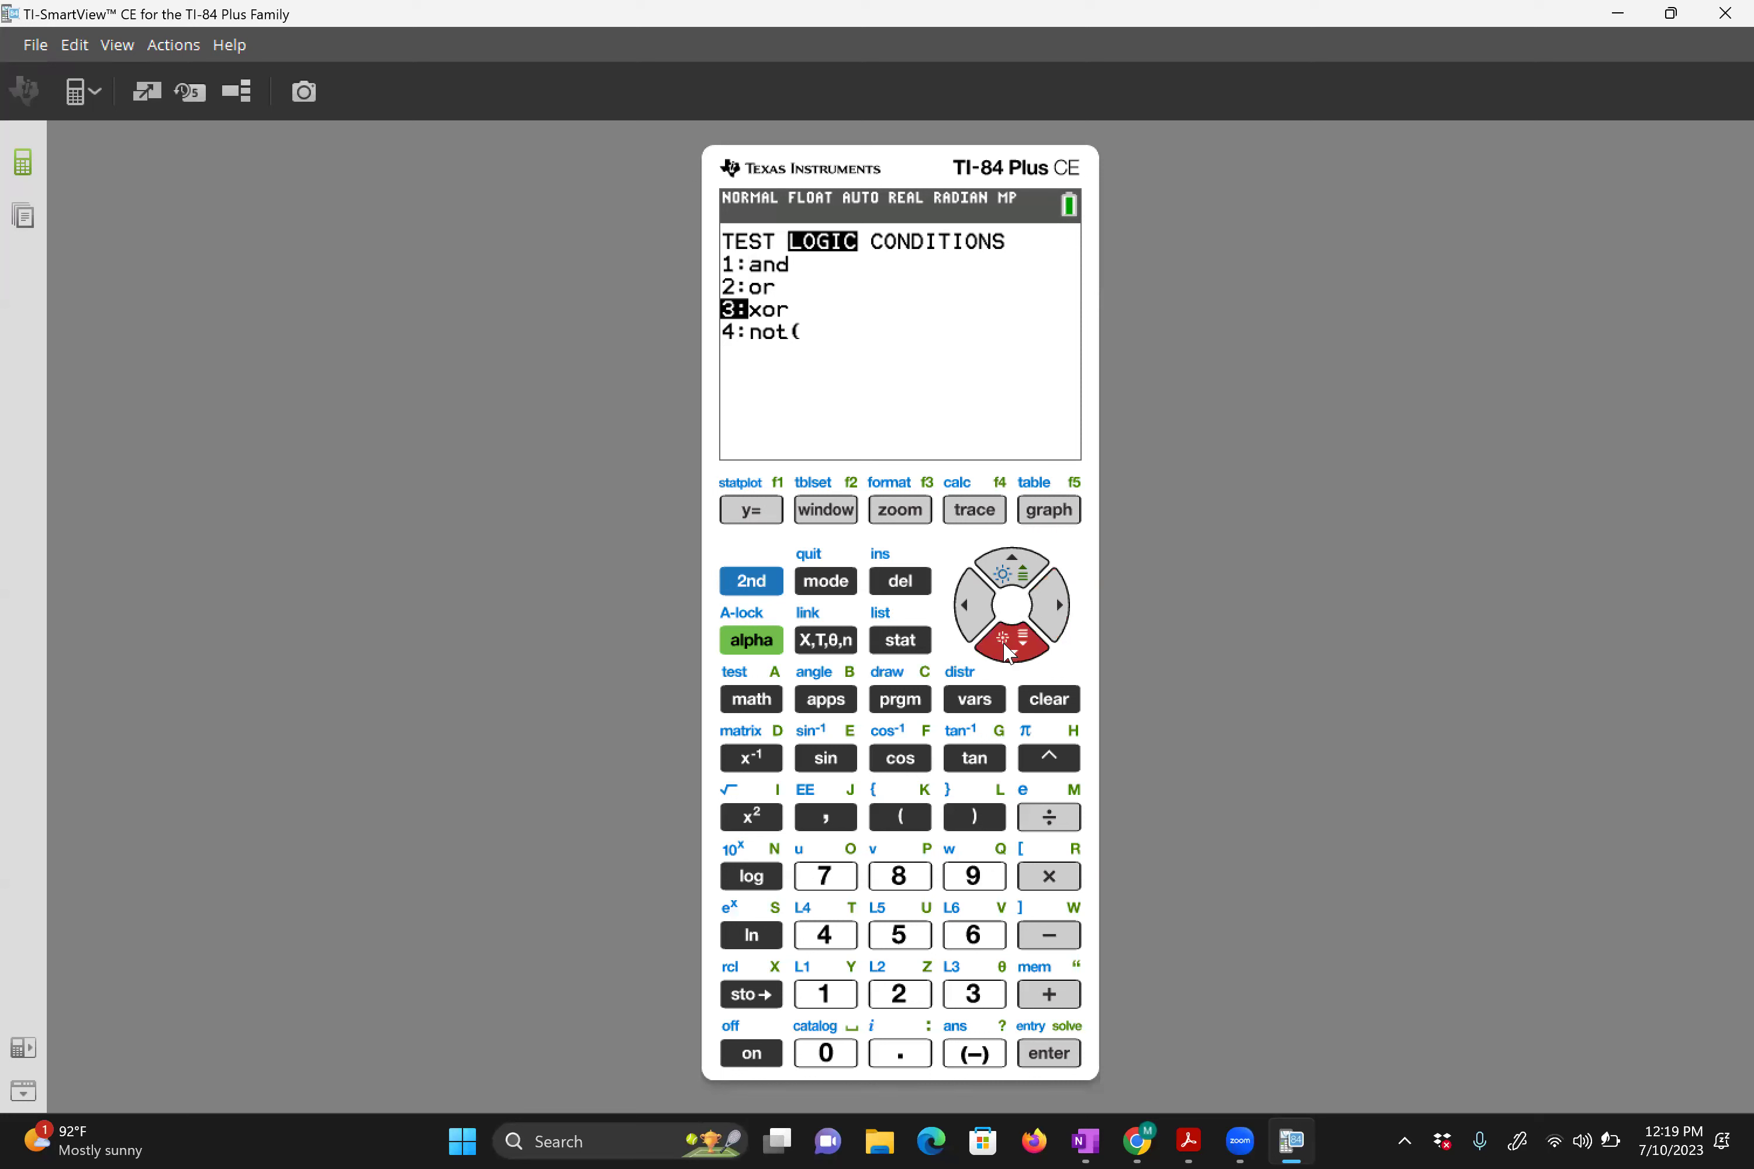
{"action": "left_click", "coordinate": [1007, 653]}
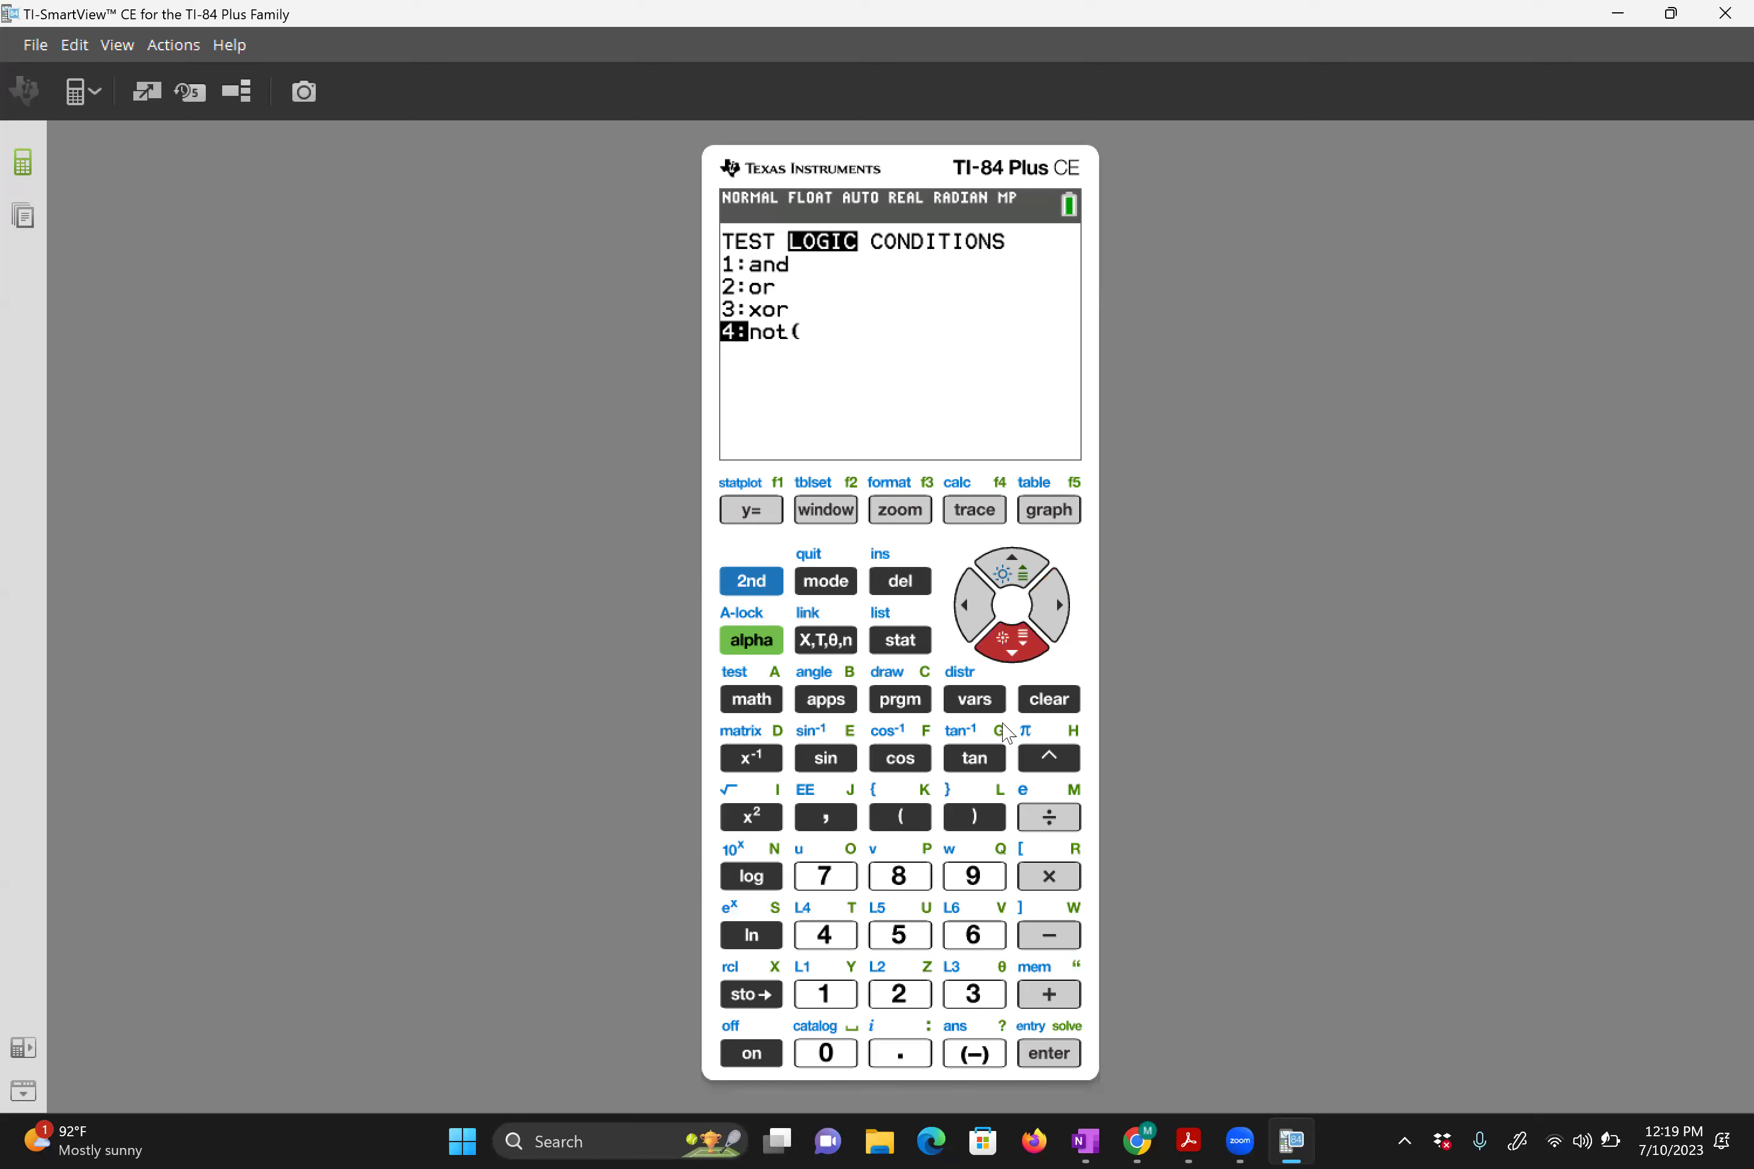
{"action": "left_click", "coordinate": [837, 943]}
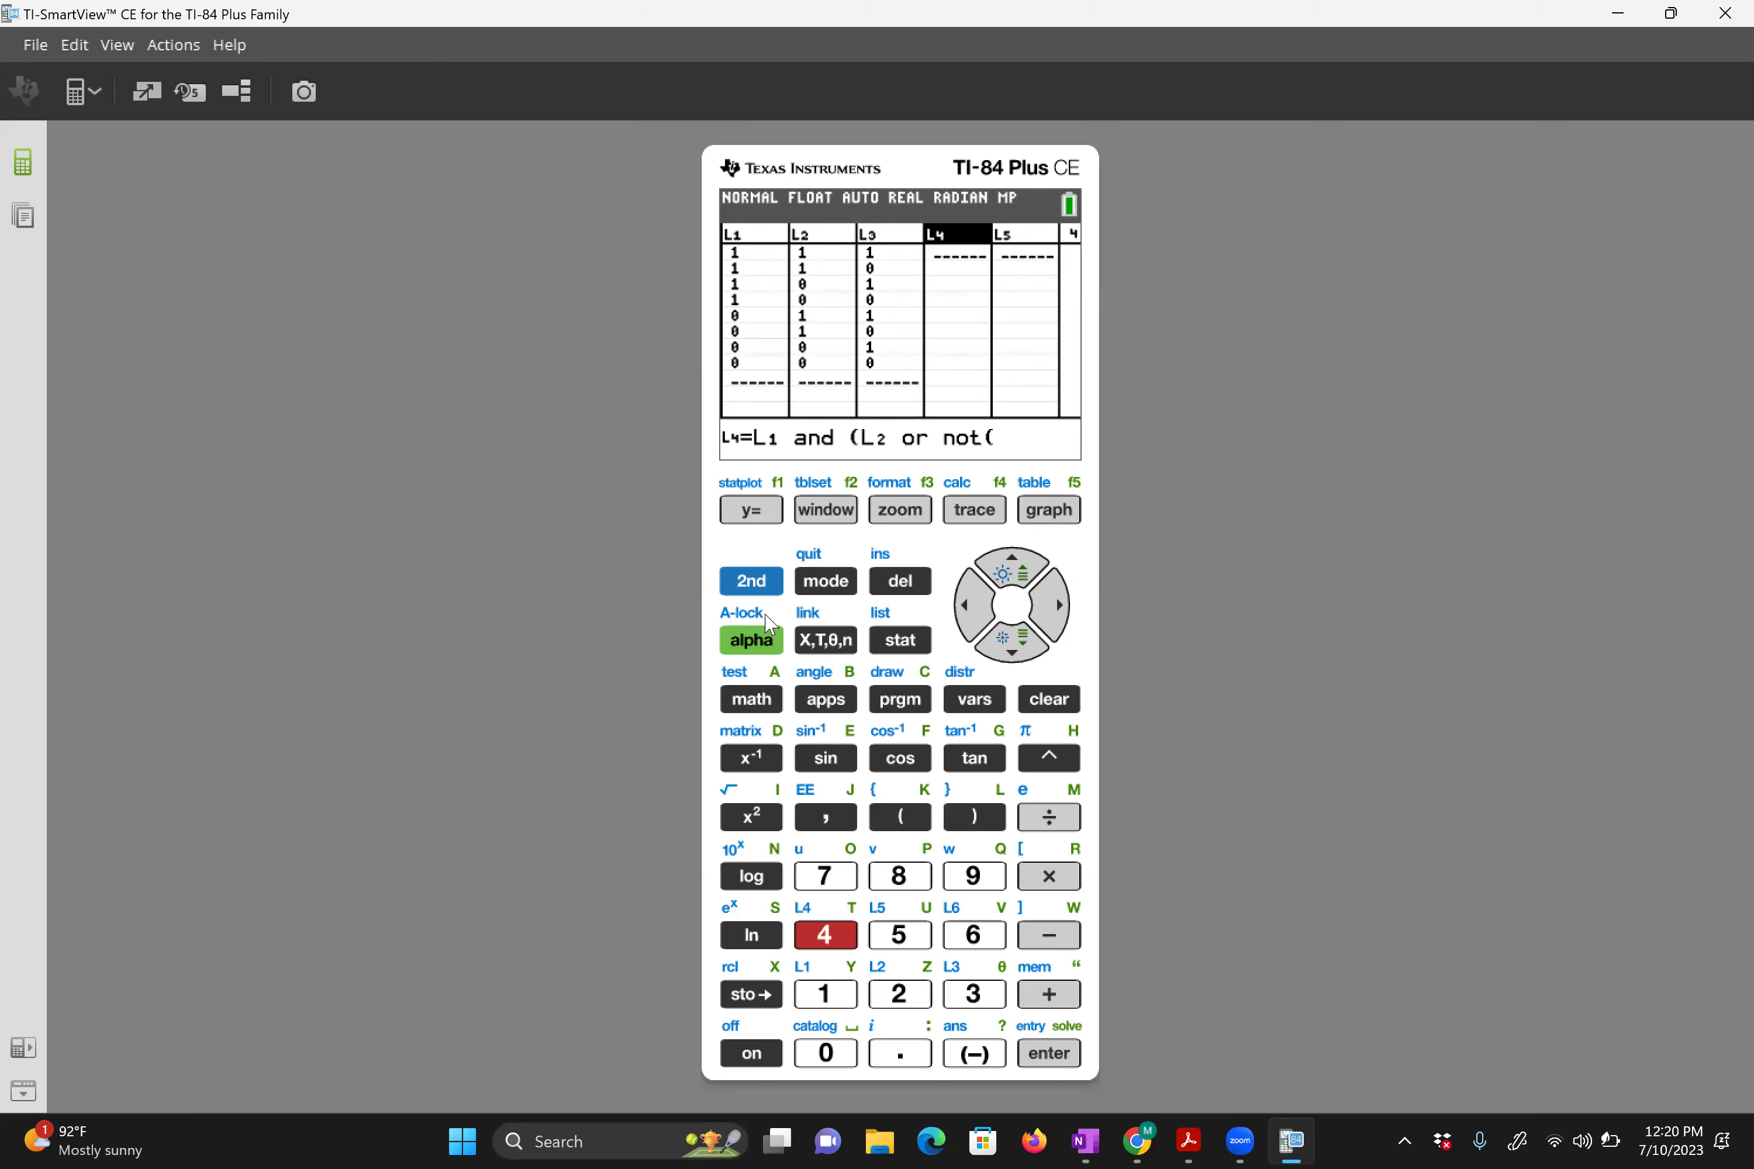
Finish with L3 and two closing parentheses, filling L4 with 1,1,0,1,0,0,0,0
{"action": "left_click", "coordinate": [754, 584]}
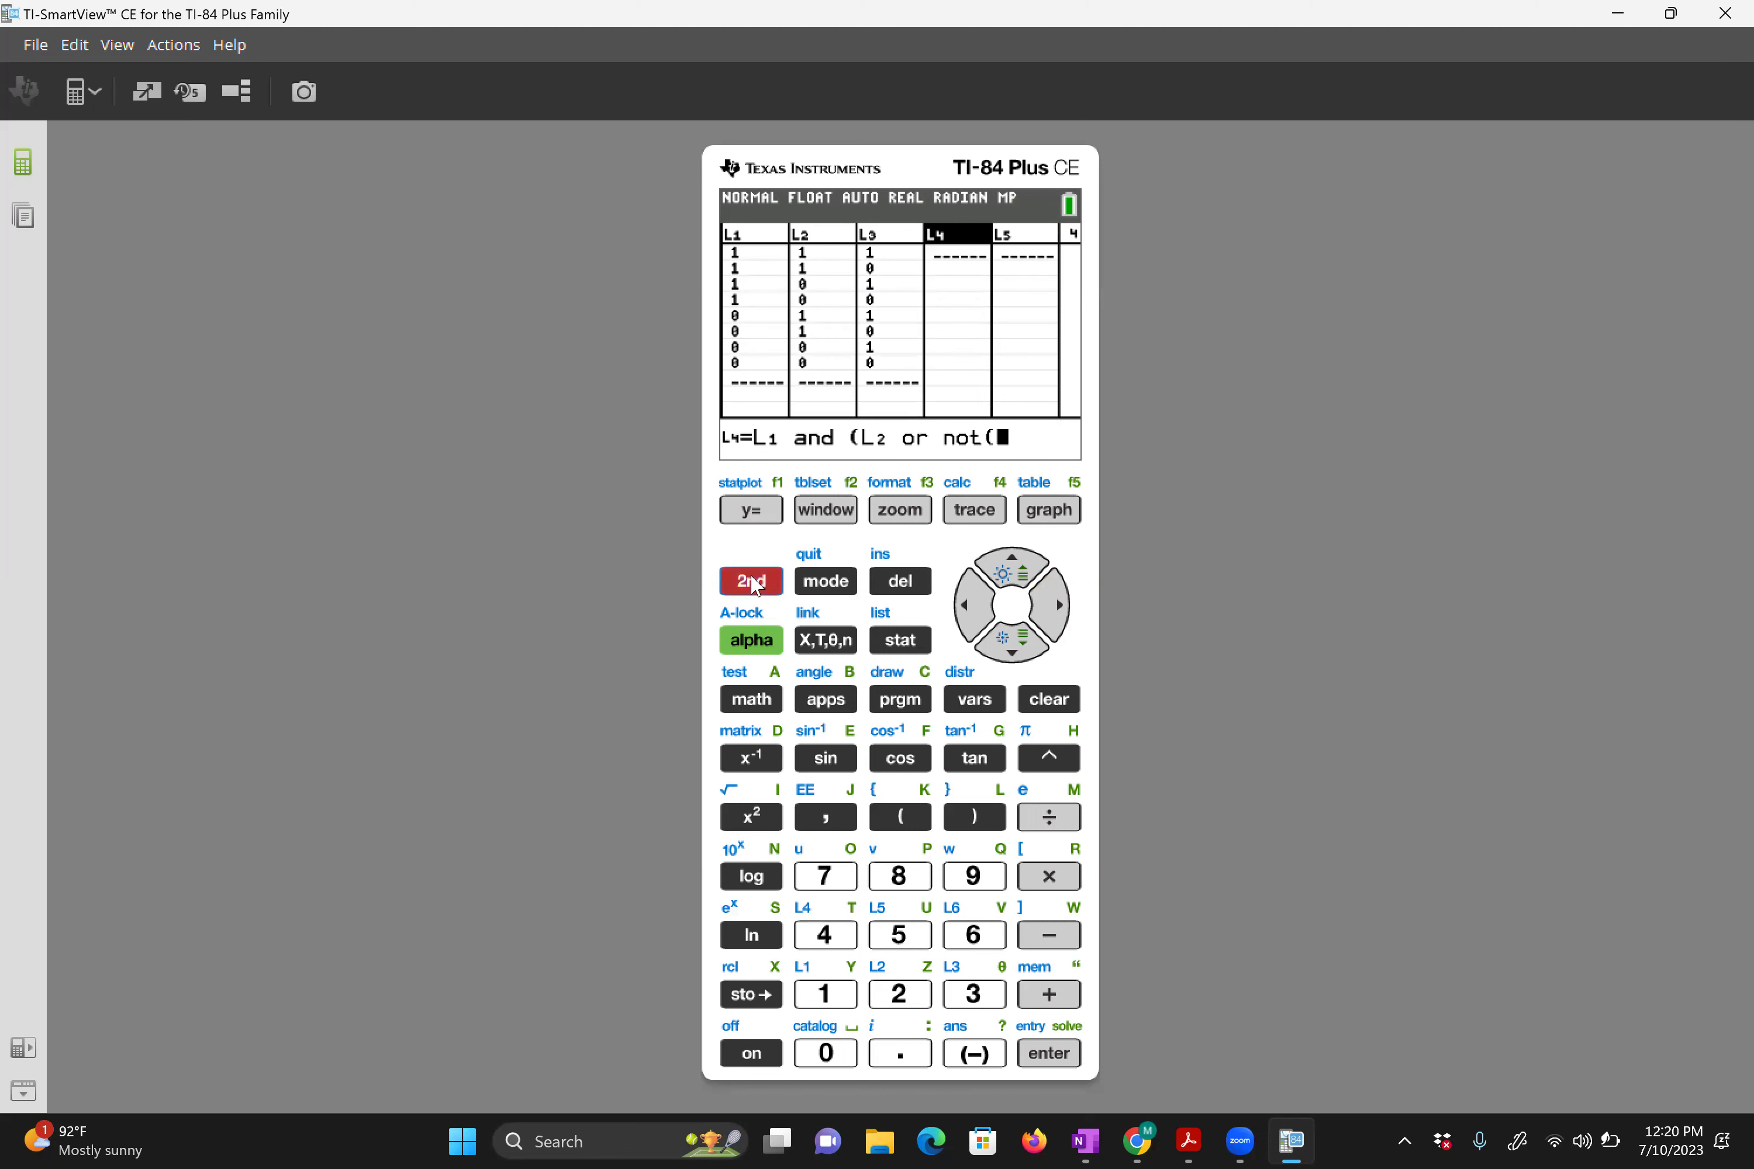
{"action": "left_click", "coordinate": [977, 1002]}
{"action": "left_click", "coordinate": [970, 817]}
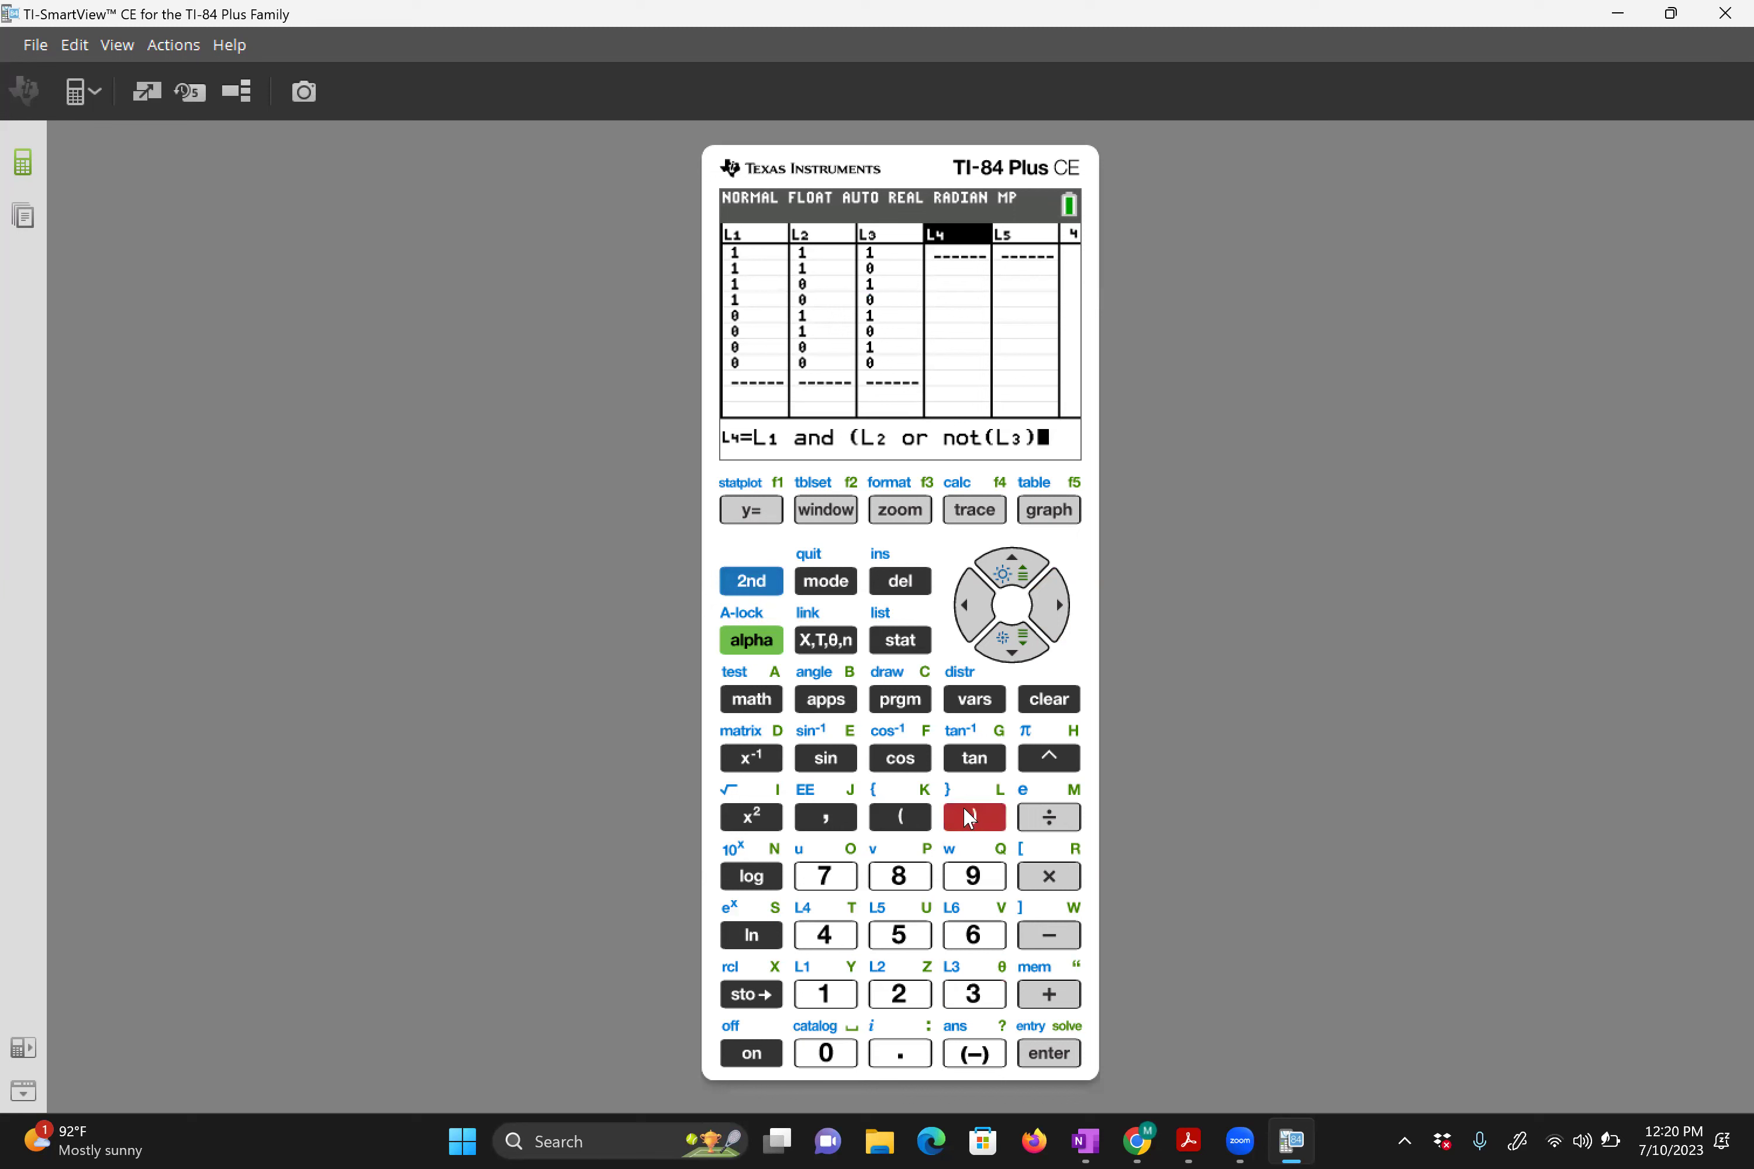
{"action": "left_click", "coordinate": [970, 816]}
{"action": "left_click", "coordinate": [1056, 1051]}
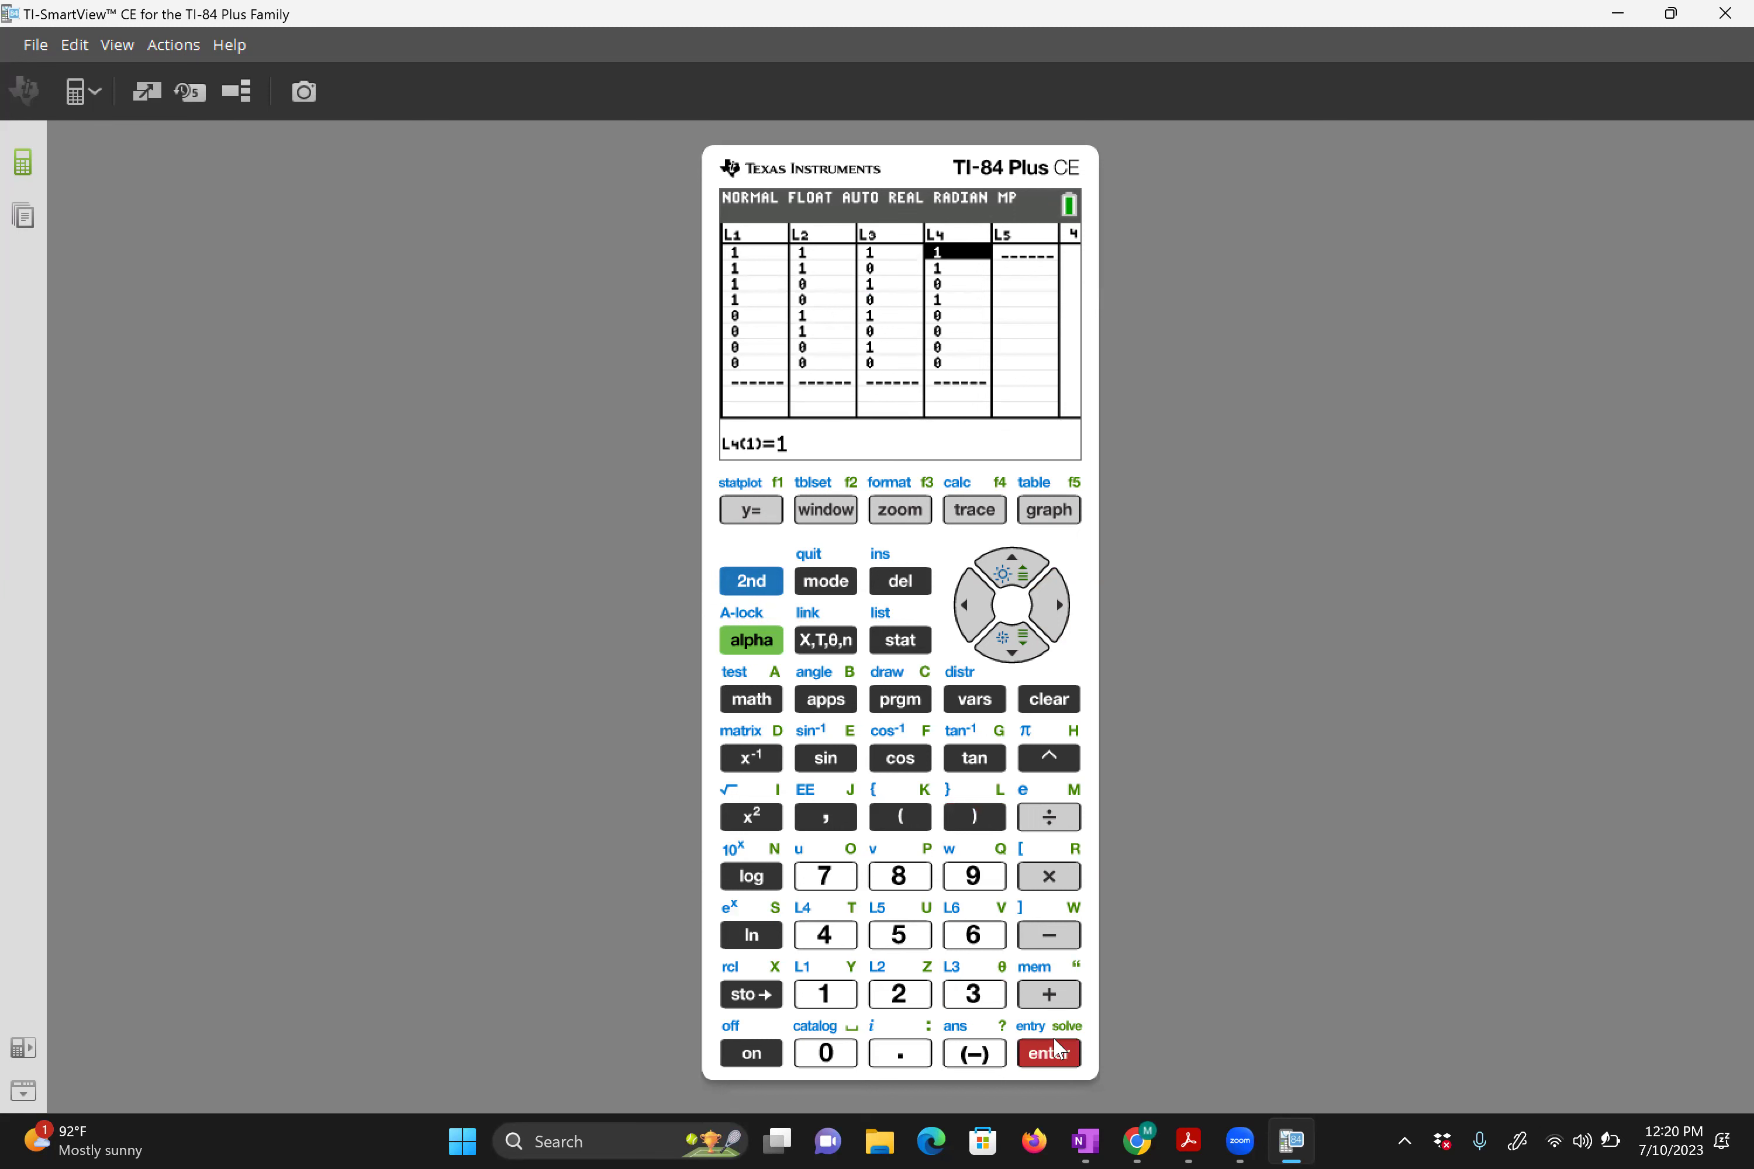